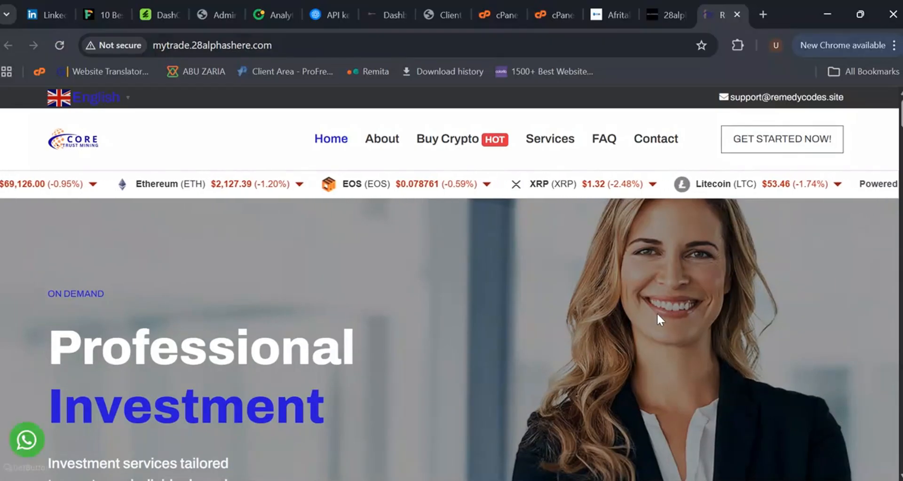
# Step: Open the Afritalk account registration form and enter Royal Website as the full name
pyautogui.click(610, 14)
pyautogui.click(744, 112)
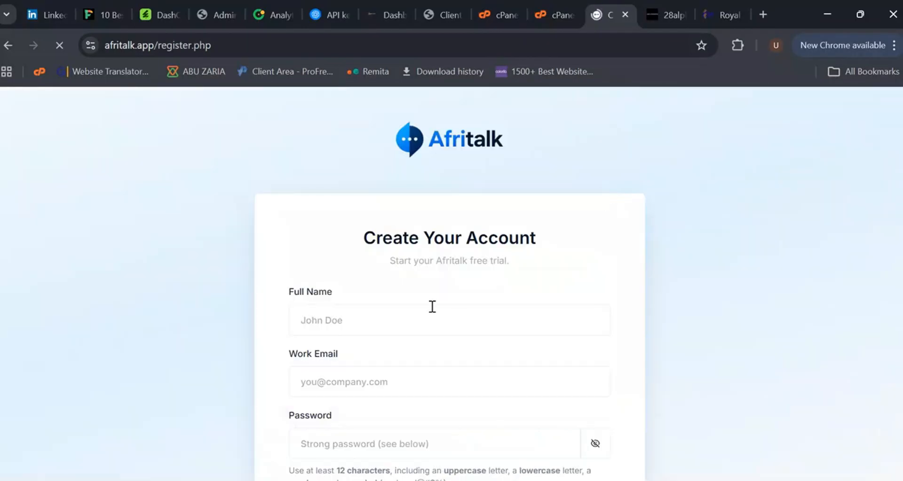
pyautogui.click(396, 328)
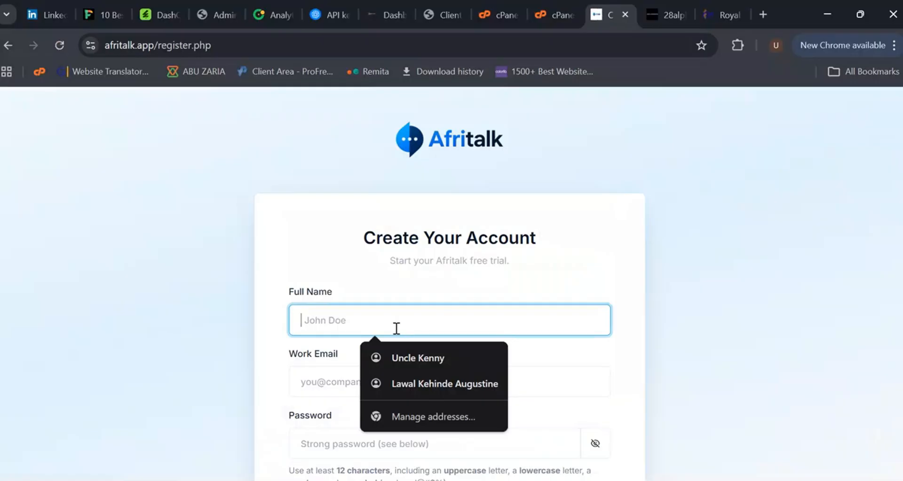
pyautogui.write('Royal')
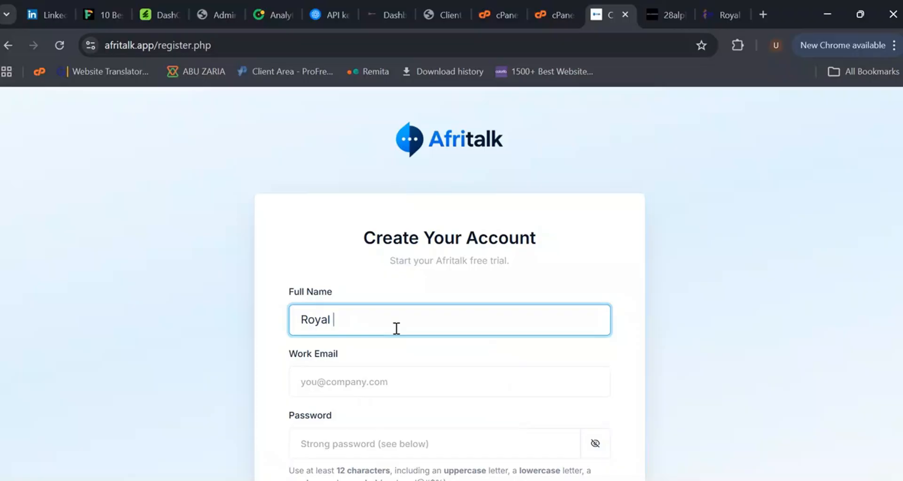
pyautogui.write(' Webs')
# Step: Fill in the work e-mail from the suggestions and enter the account password
pyautogui.click(402, 373)
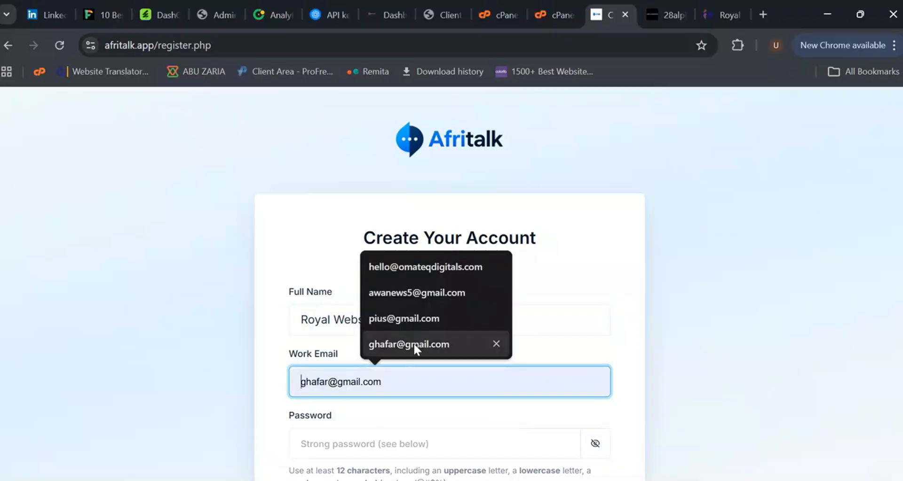
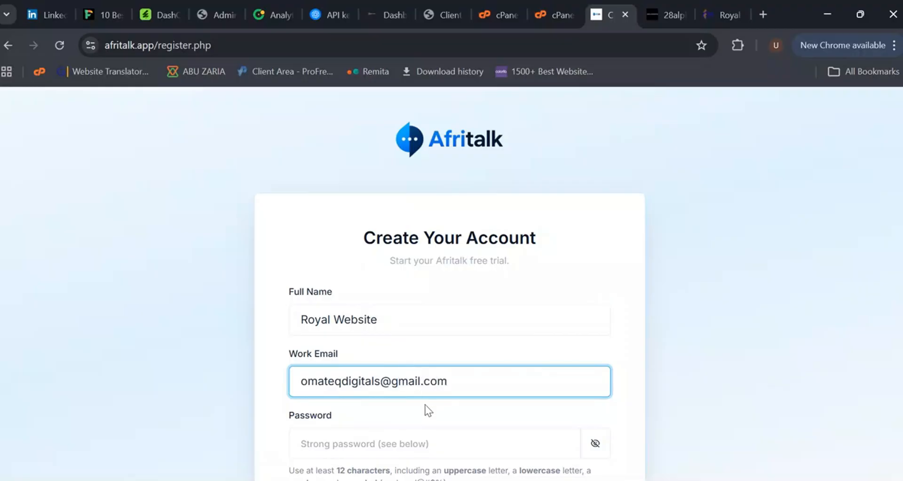
pyautogui.click(427, 441)
pyautogui.scroll(-2, 574, 318)
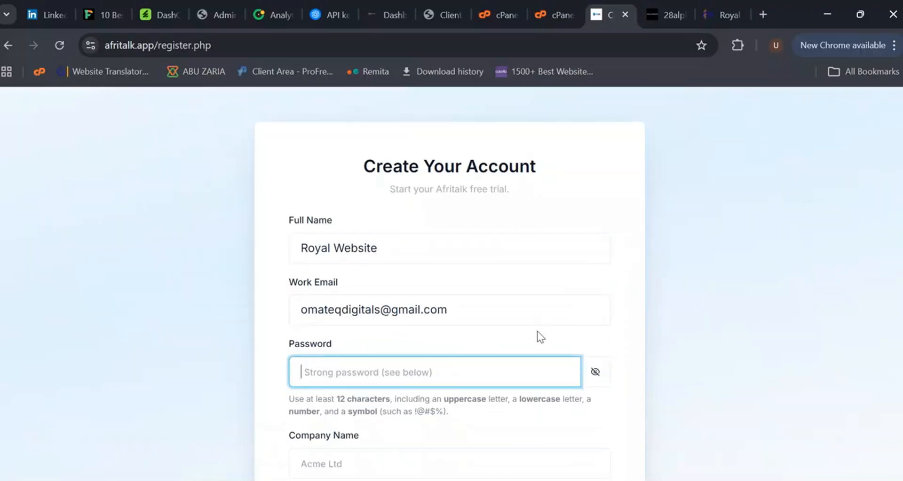
pyautogui.write('•')
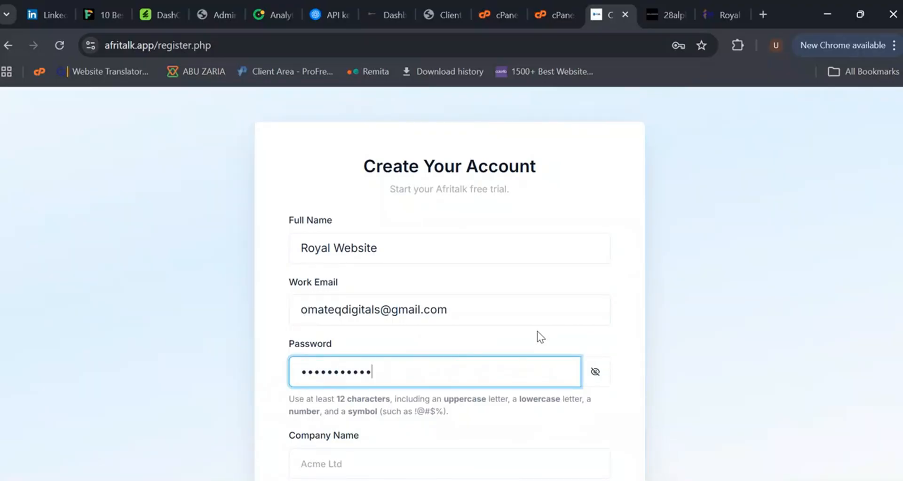
pyautogui.scroll(-3, 456, 325)
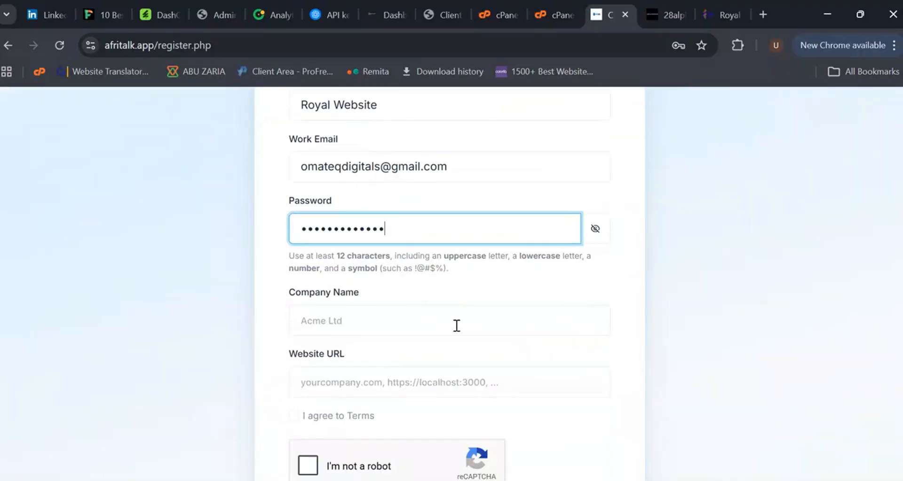
# Step: Set the company name to Royal Website
pyautogui.click(429, 322)
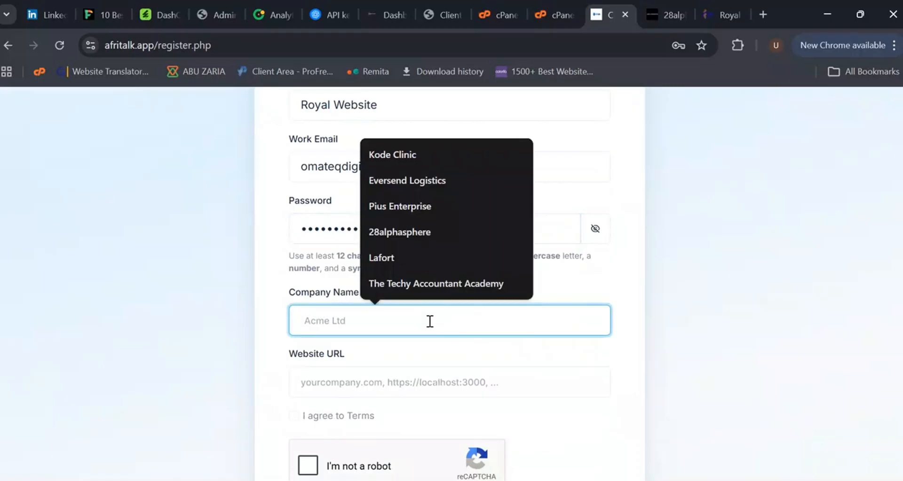
pyautogui.write('Toyal')
pyautogui.hotkey('ctrl', 'a')
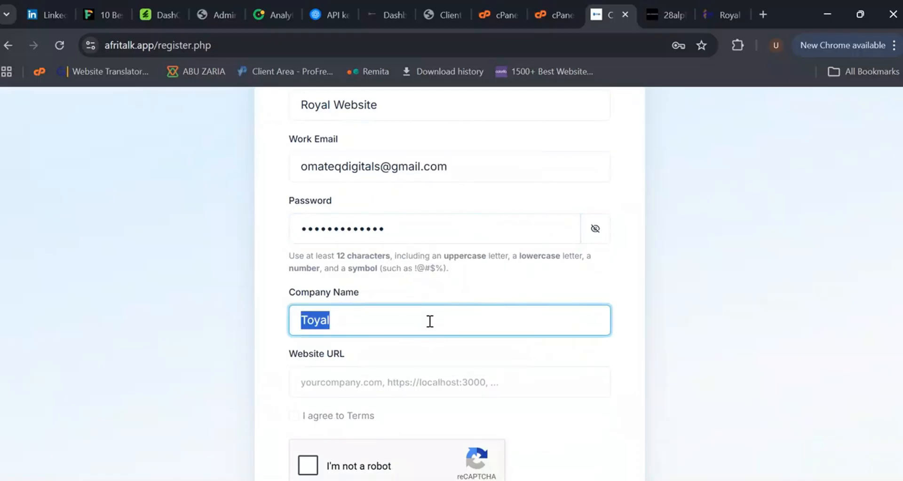
pyautogui.write('R')
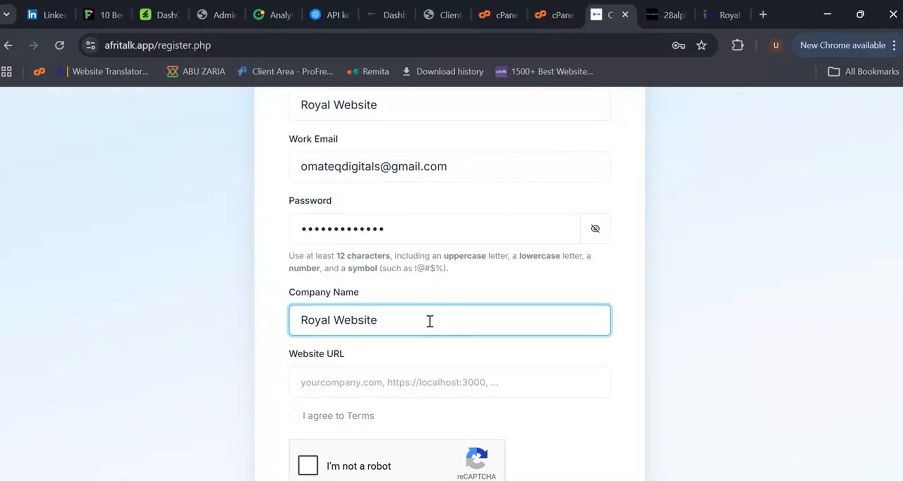
pyautogui.click(418, 383)
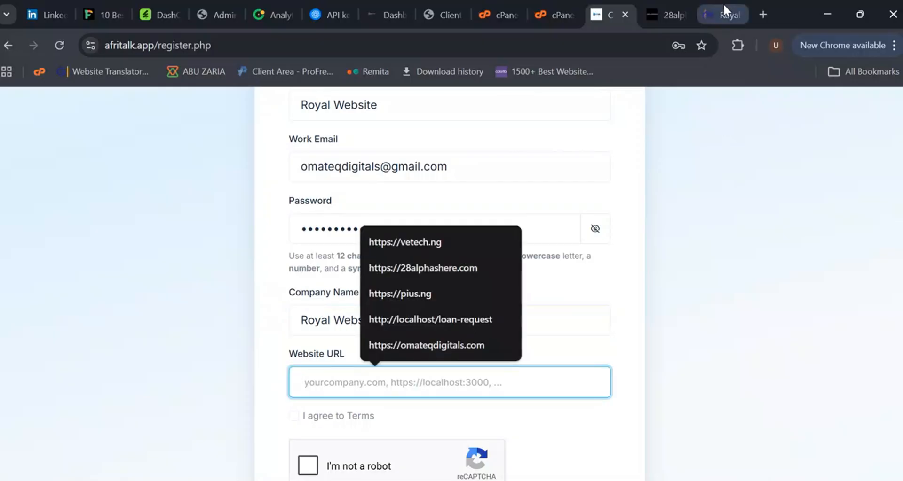
pyautogui.click(723, 7)
pyautogui.click(299, 46)
pyautogui.hotkey('ctrl', 'c')
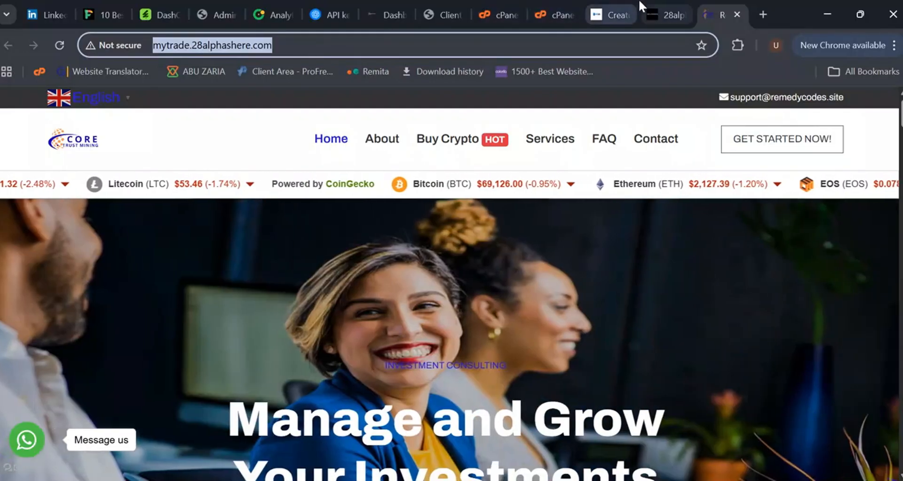
pyautogui.click(606, 11)
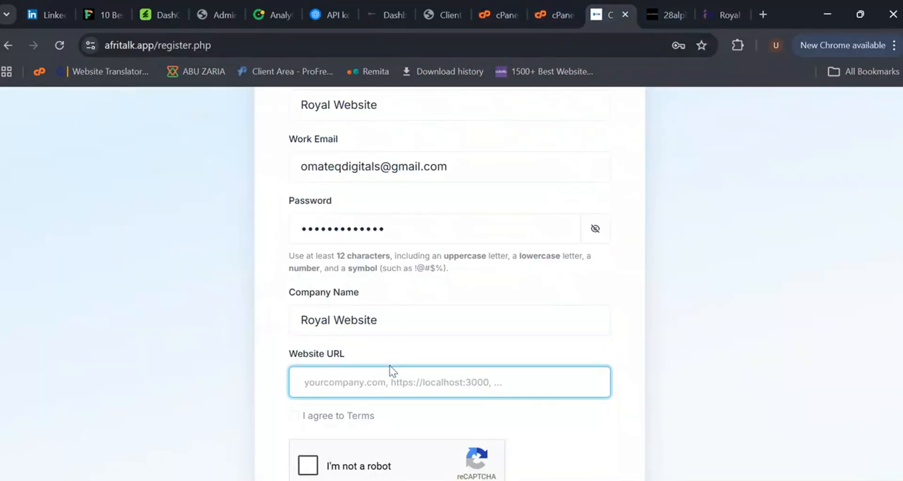
pyautogui.hotkey('ctrl', 'v')
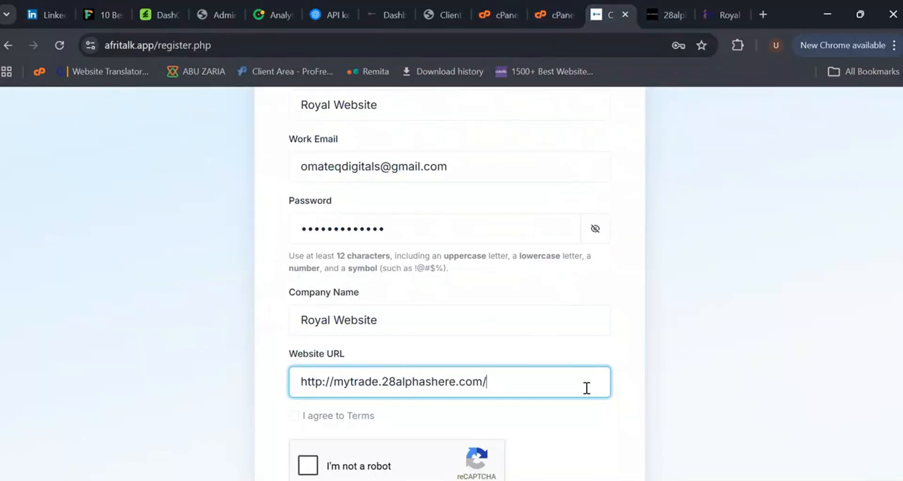
pyautogui.scroll(-2, 586, 389)
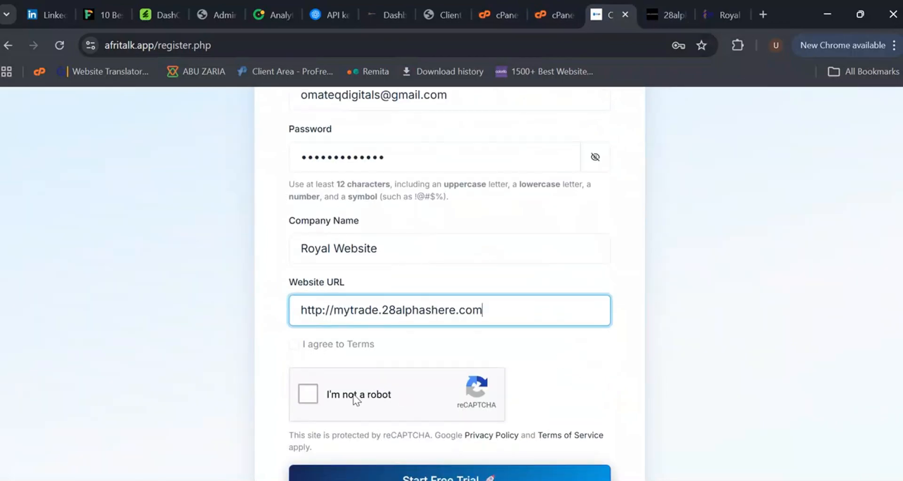
# Step: Accept the terms and complete the reCAPTCHA challenge by selecting the images with cars
pyautogui.click(294, 344)
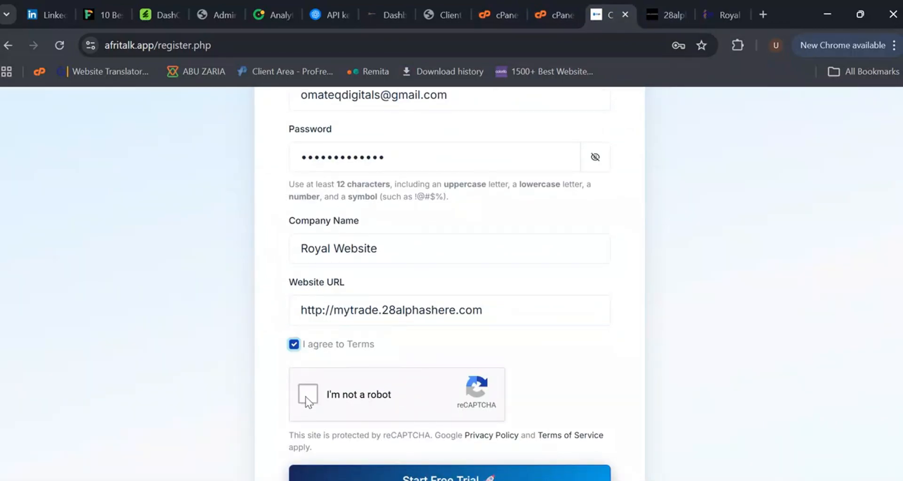
pyautogui.click(306, 398)
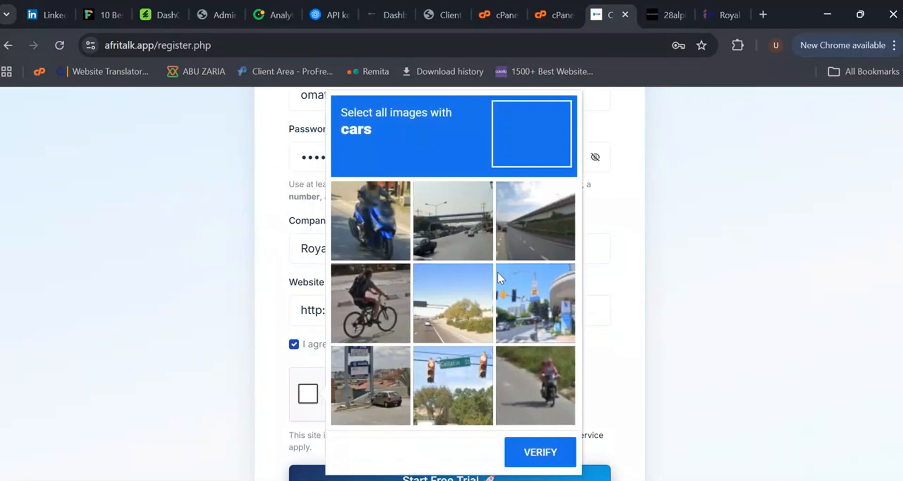
pyautogui.click(371, 374)
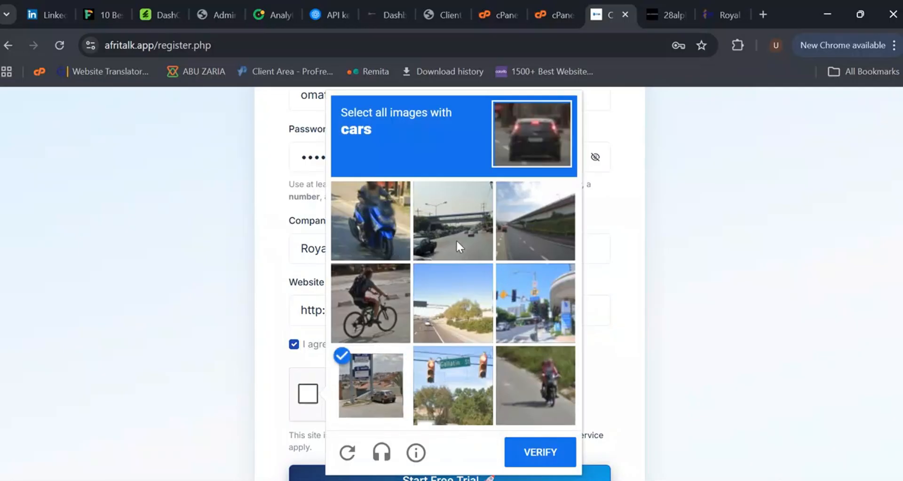
pyautogui.click(456, 239)
pyautogui.click(527, 323)
pyautogui.click(538, 454)
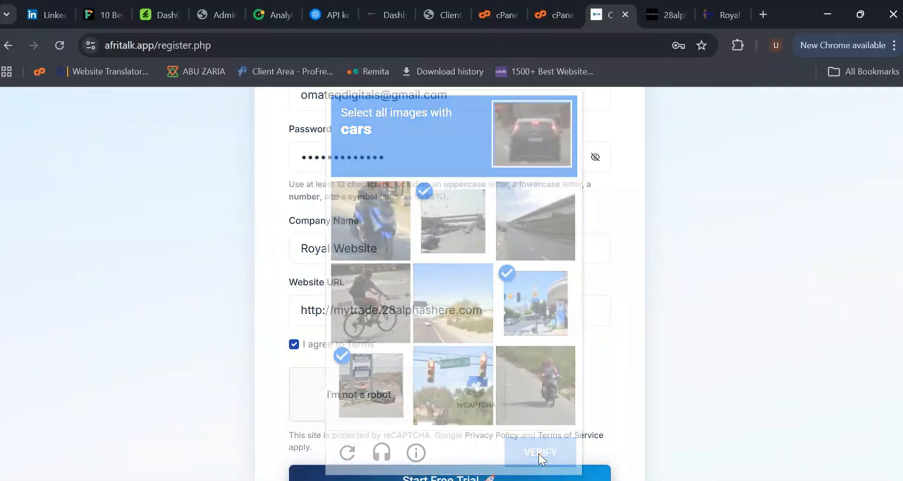
# Step: Submit the registration form to start the free trial
pyautogui.scroll(-1, 517, 437)
pyautogui.click(454, 414)
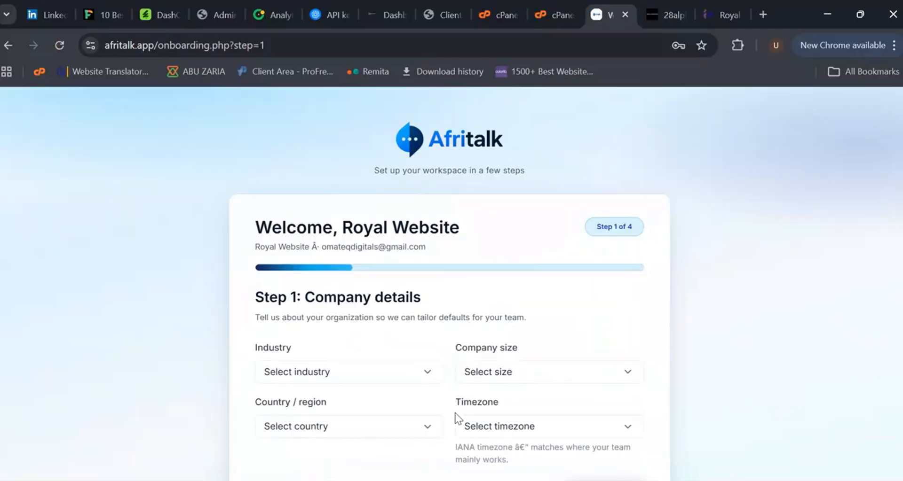
# Step: Set the industry to Other and the company size to 1-10 employees
pyautogui.scroll(-1, 381, 369)
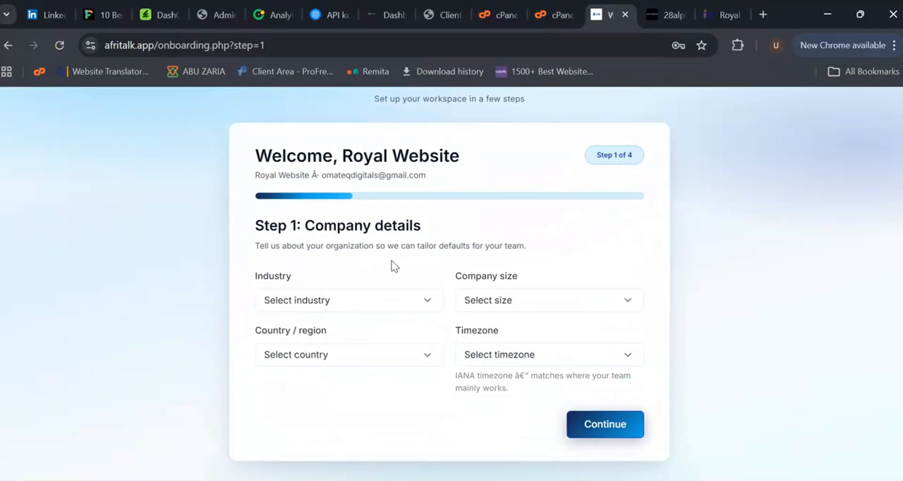
pyautogui.click(363, 302)
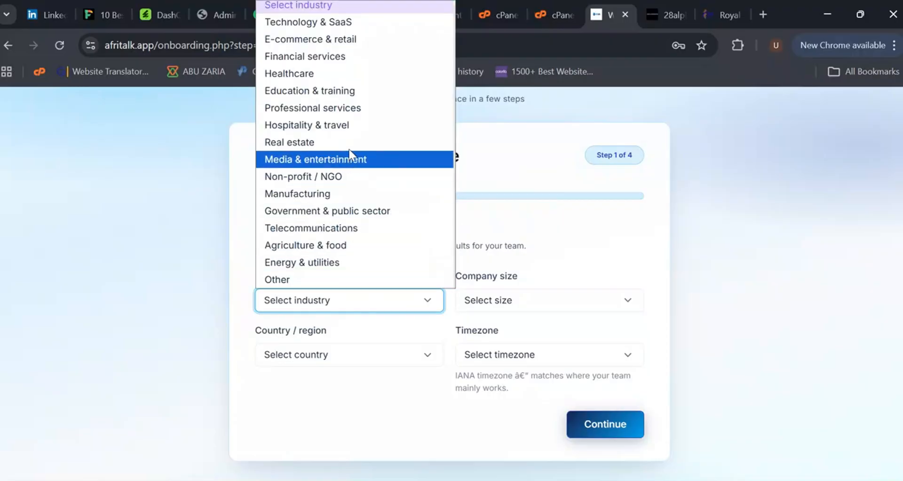
pyautogui.click(346, 285)
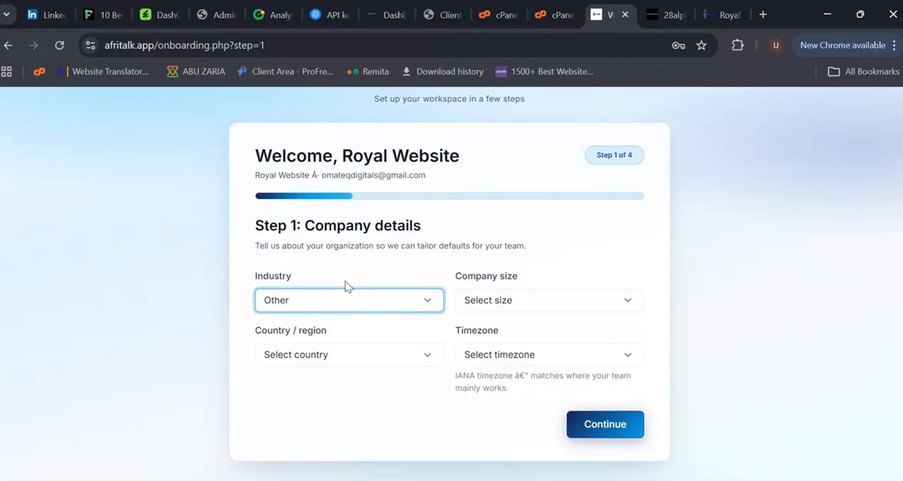
pyautogui.click(504, 299)
pyautogui.click(513, 338)
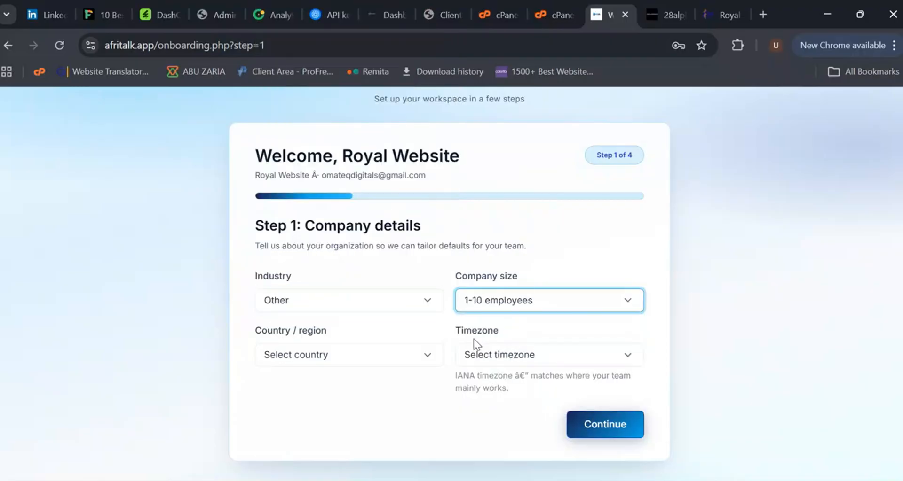
# Step: Set the country / region to South Africa
pyautogui.click(346, 356)
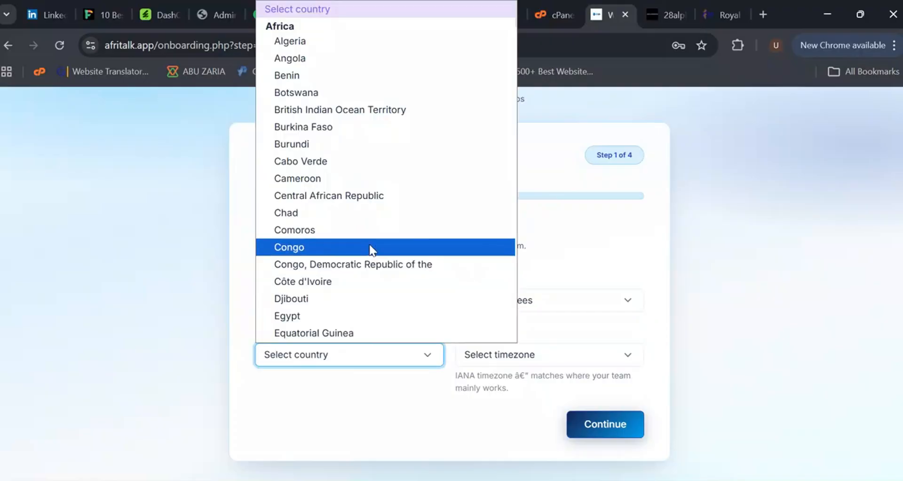
pyautogui.press('u')
pyautogui.scroll(-3, 369, 250)
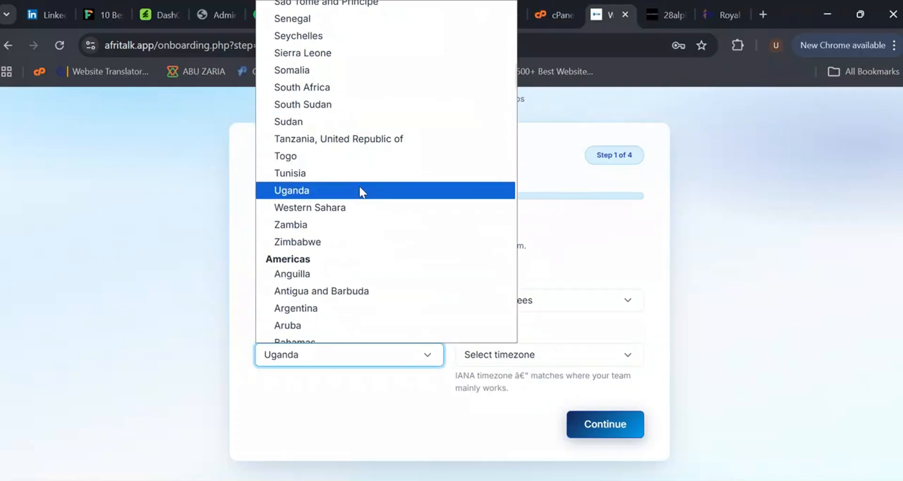
pyautogui.click(354, 88)
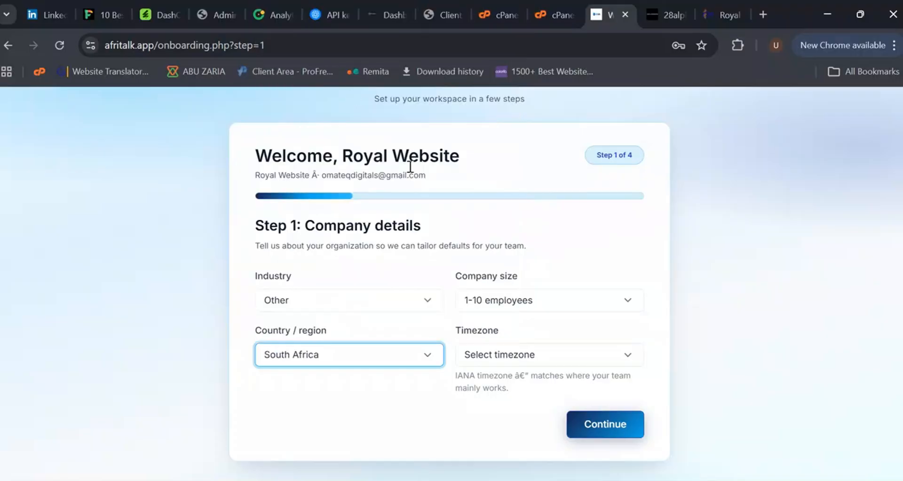
# Step: Set the timezone to Harare — Africa/Harare and continue to the next onboarding step
pyautogui.click(522, 356)
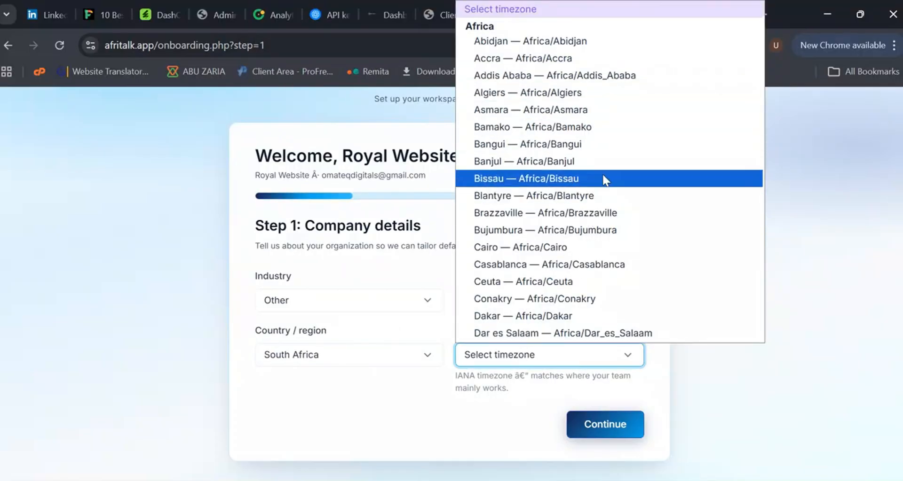
pyautogui.scroll(-3, 605, 236)
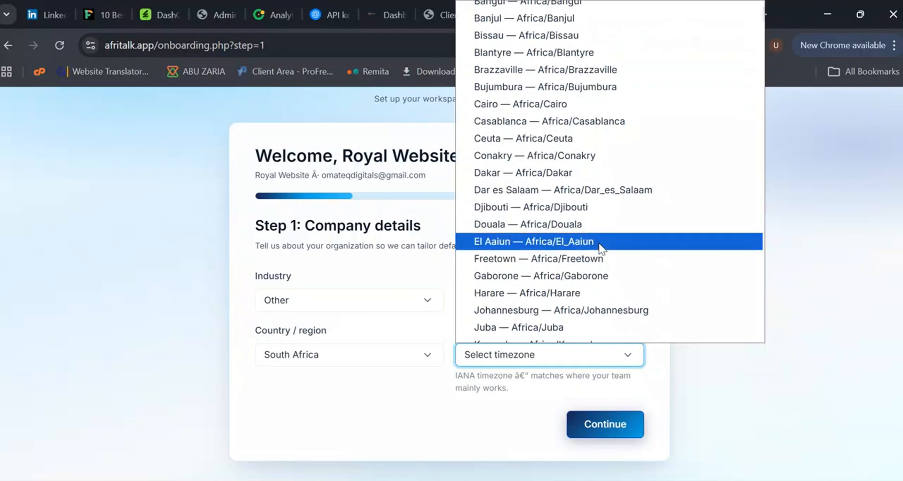
pyautogui.click(595, 291)
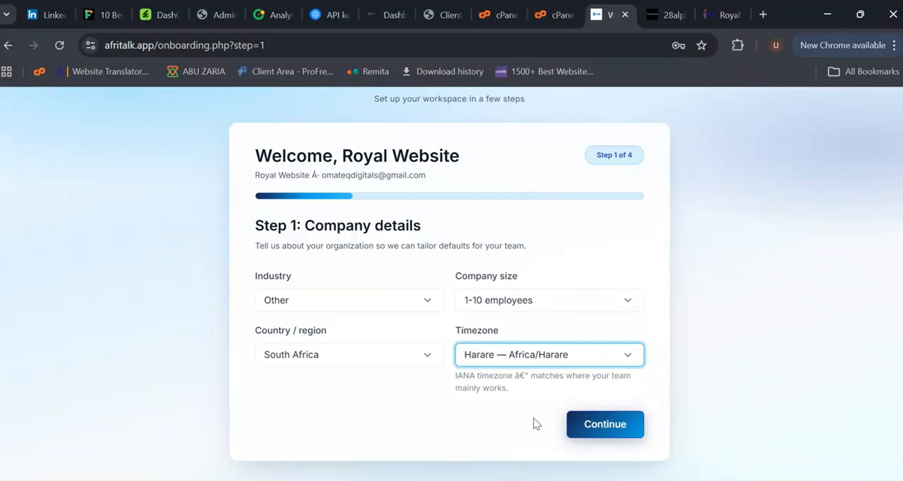
pyautogui.click(595, 433)
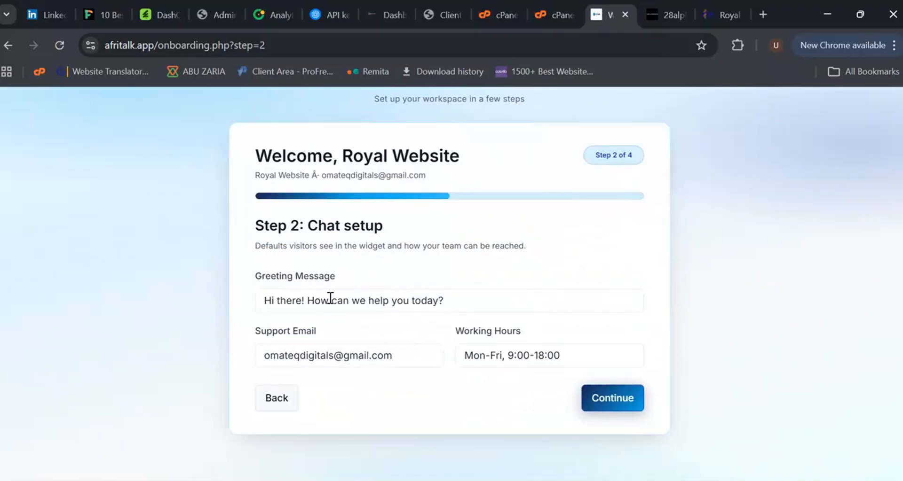
# Step: Keep the default greeting, support e-mail and working hours in chat setup and continue
pyautogui.click(462, 301)
pyautogui.click(408, 360)
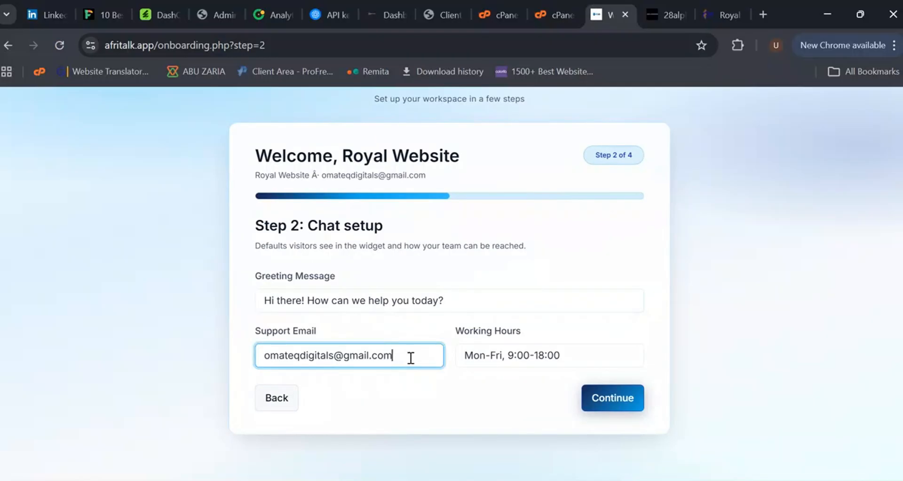
pyautogui.click(603, 403)
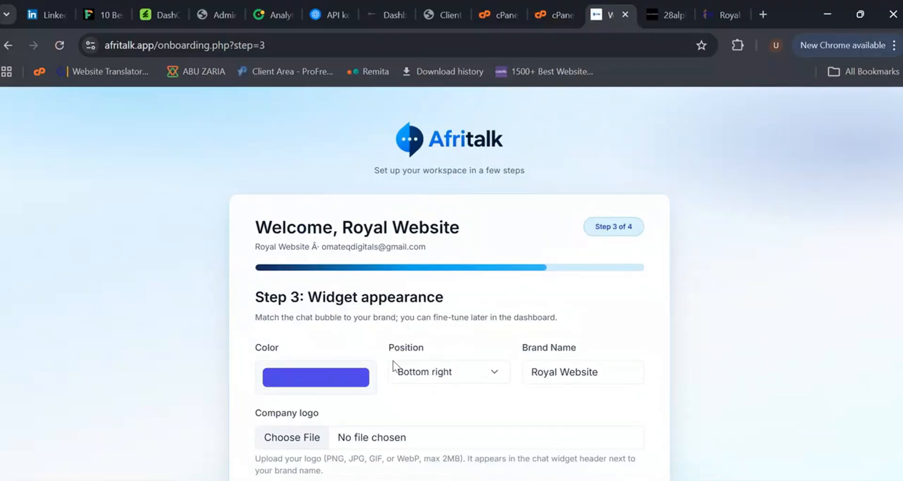
# Step: Compare against the trading site's look by viewing its tab and returning to the widget appearance step
pyautogui.click(356, 387)
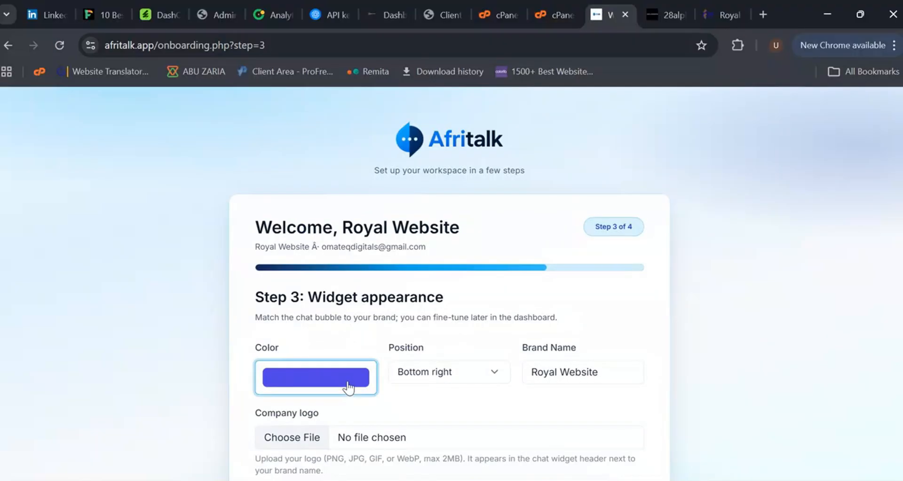
pyautogui.click(721, 15)
pyautogui.scroll(-8, 644, 350)
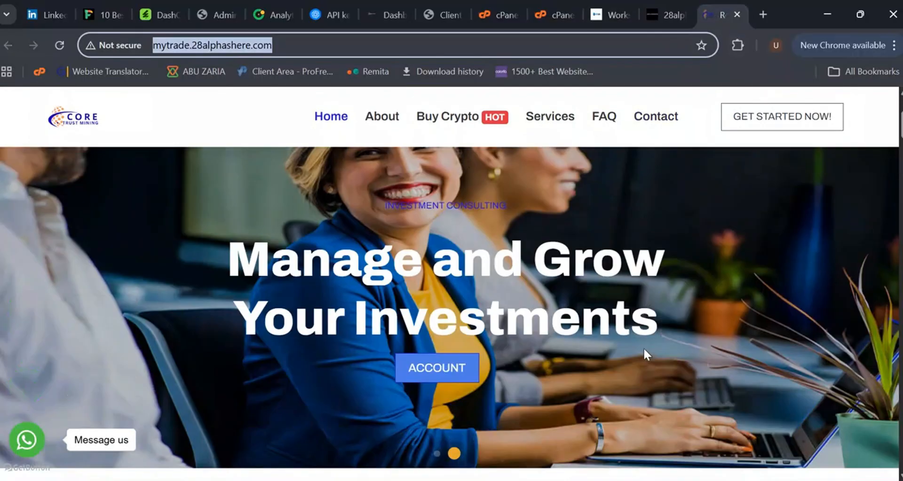
pyautogui.scroll(7, 644, 349)
pyautogui.scroll(1, 666, 104)
pyautogui.click(609, 15)
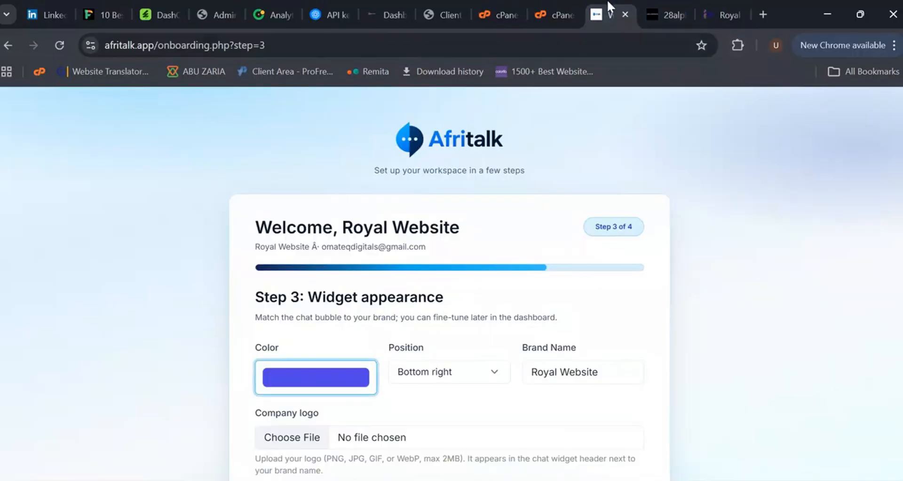
# Step: Set the widget colour to a dark navy blue with the colour picker
pyautogui.click(361, 384)
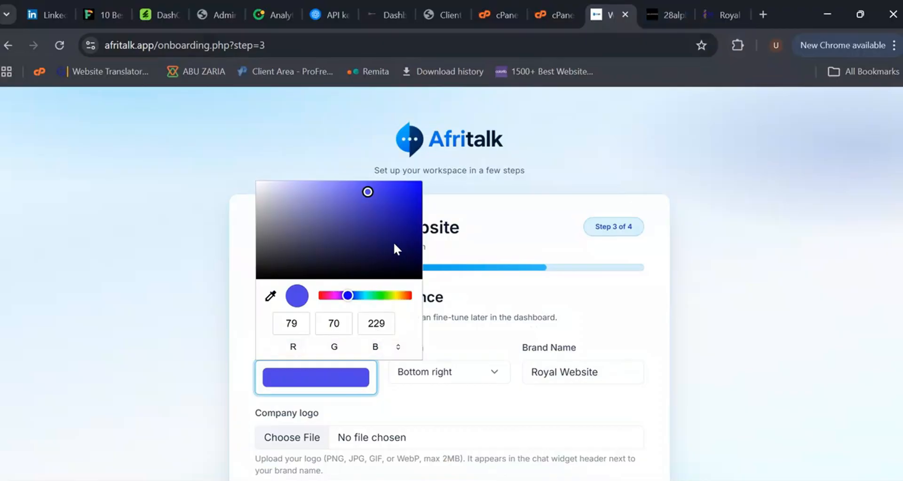
pyautogui.moveTo(379, 227); pyautogui.dragTo(406, 225)
pyautogui.click(520, 292)
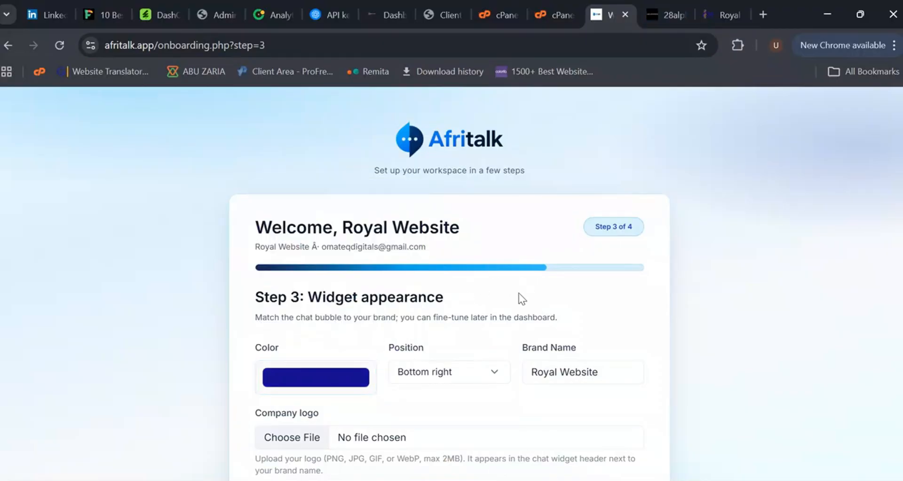
# Step: Keep the Bottom right position and upload 6888bc4ff34921753791567.png from Downloads as the company logo
pyautogui.click(469, 378)
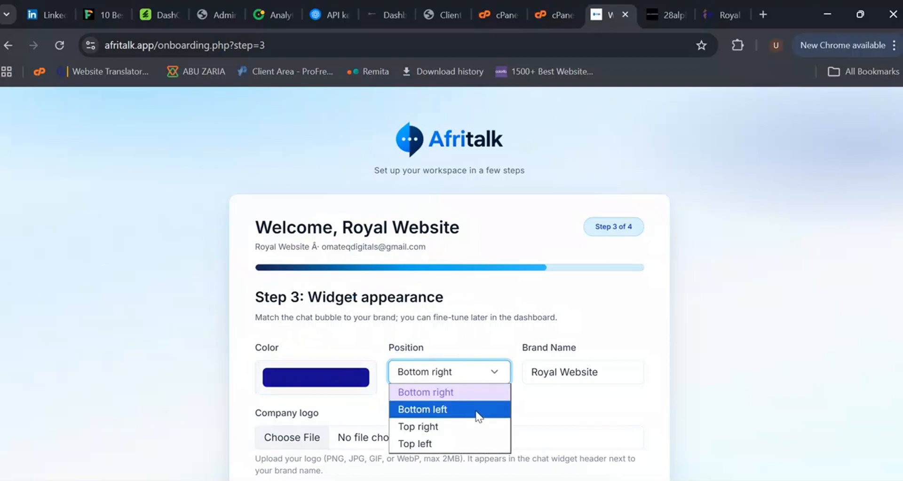
pyautogui.click(456, 338)
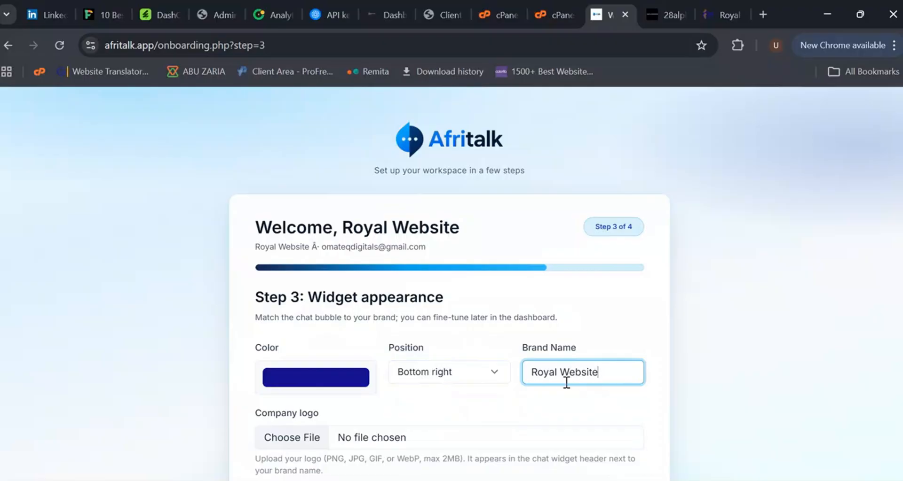
pyautogui.scroll(-2, 461, 362)
pyautogui.click(305, 374)
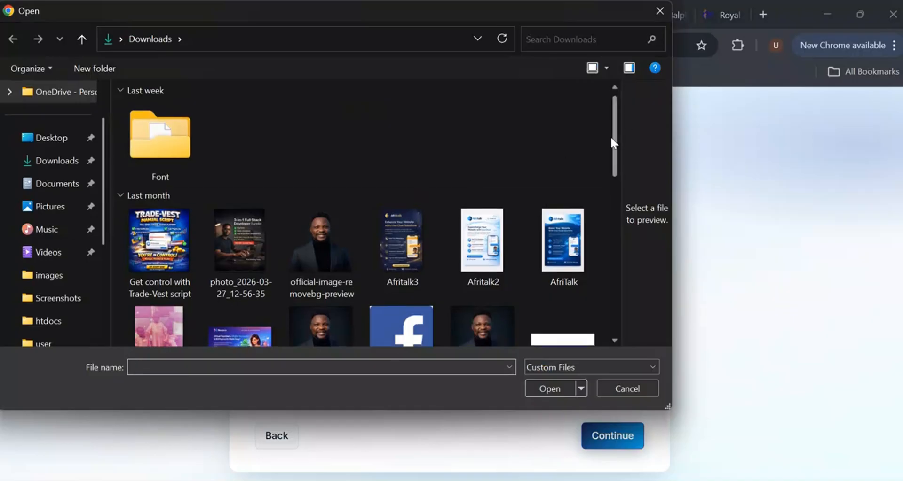
pyautogui.moveTo(611, 136); pyautogui.dragTo(608, 165)
pyautogui.click(402, 249)
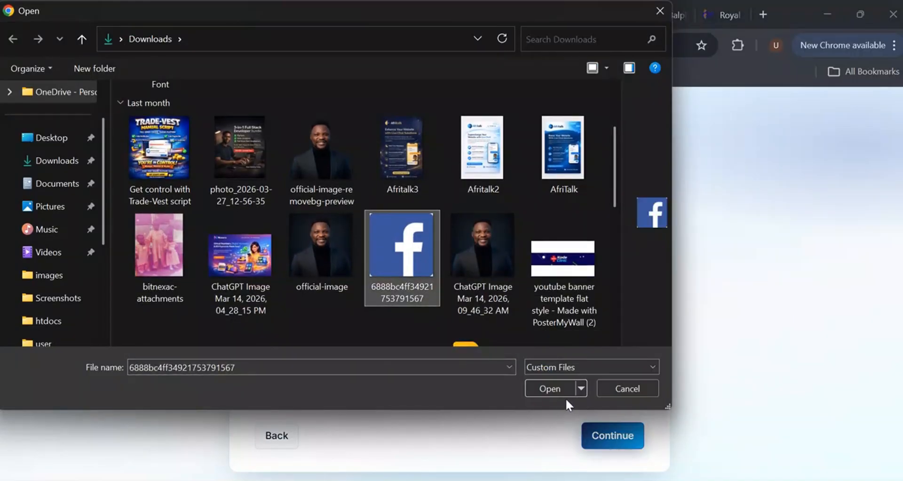
pyautogui.click(547, 388)
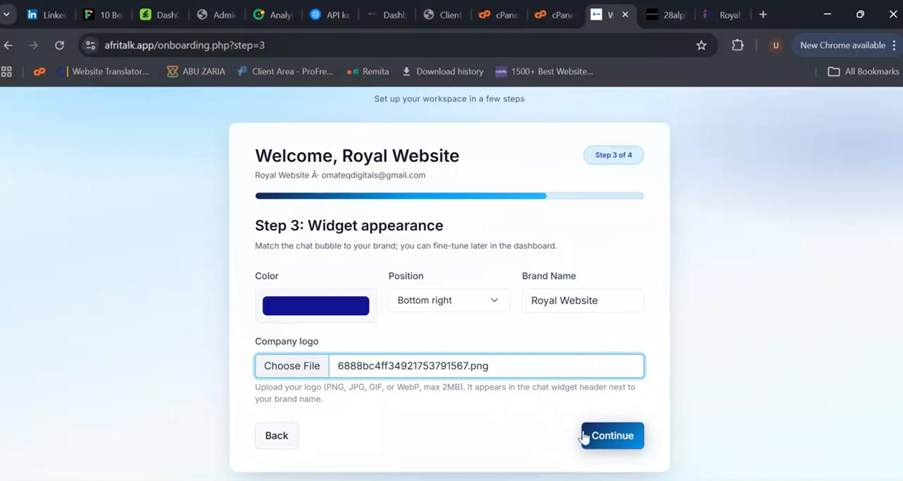
# Step: Continue to the install step and copy the widget embed script
pyautogui.click(603, 446)
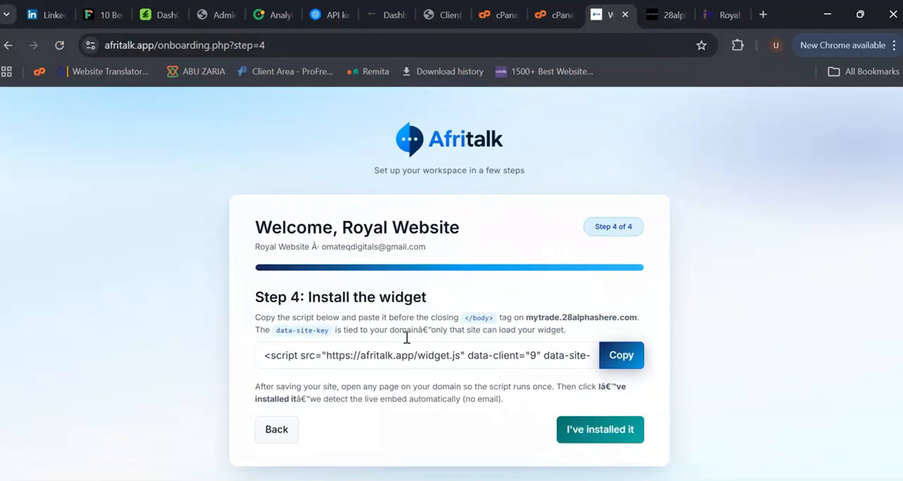
pyautogui.click(613, 365)
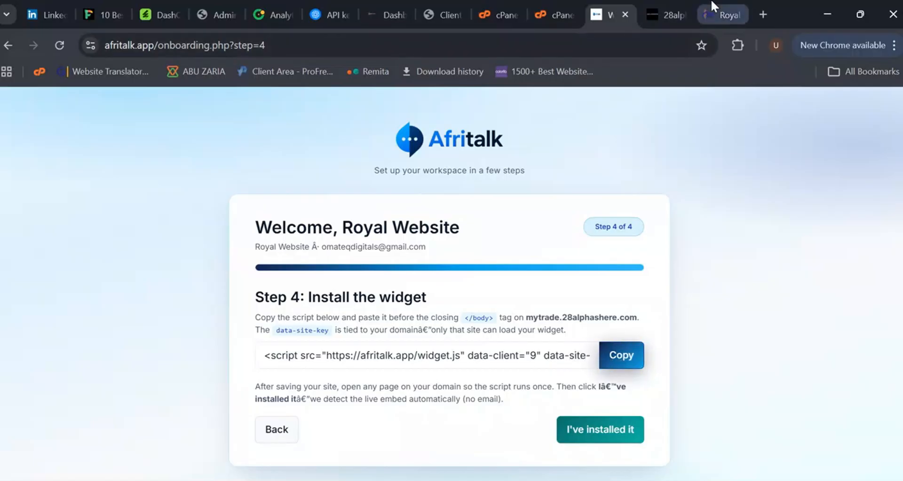
# Step: Open index.blade.php of mytrade.28alphashere.com for editing in the cPanel File Manager
pyautogui.click(668, 14)
pyautogui.click(548, 13)
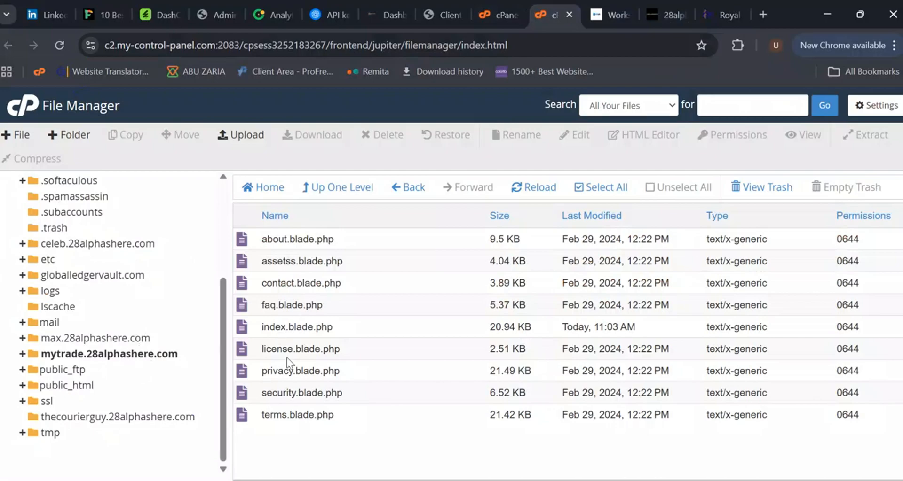
pyautogui.click(315, 326)
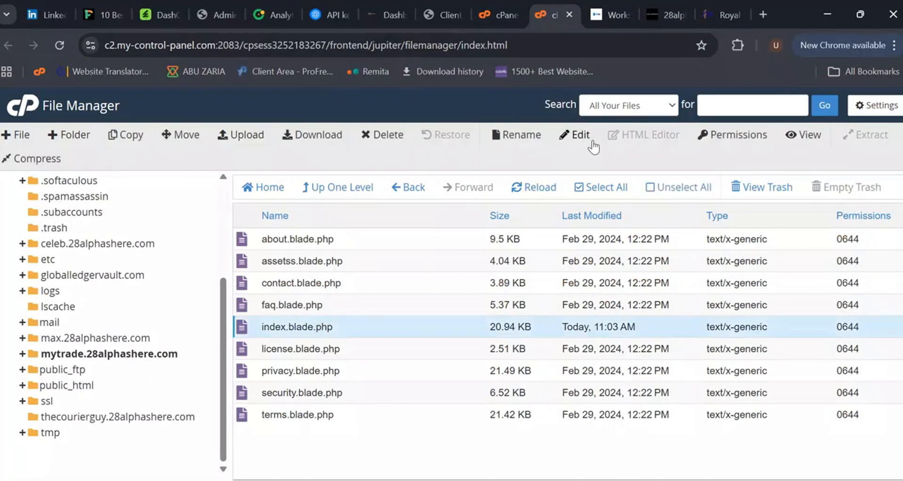
pyautogui.click(576, 136)
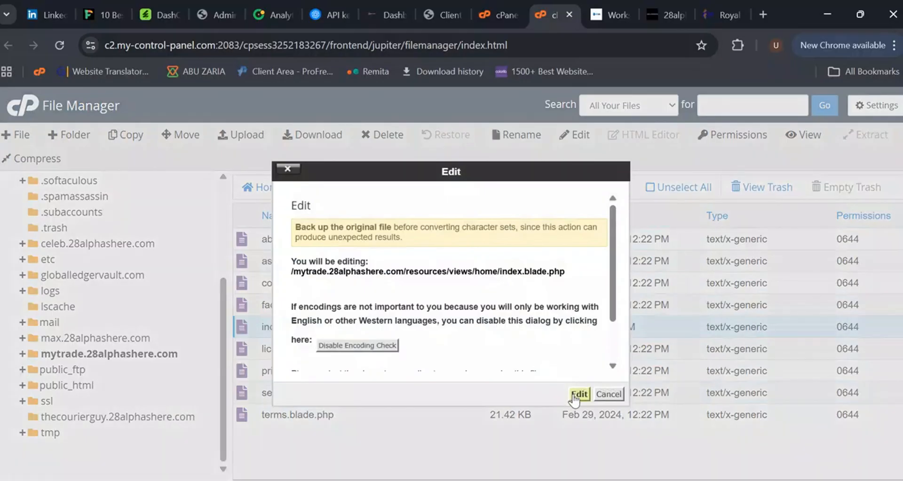
pyautogui.click(577, 395)
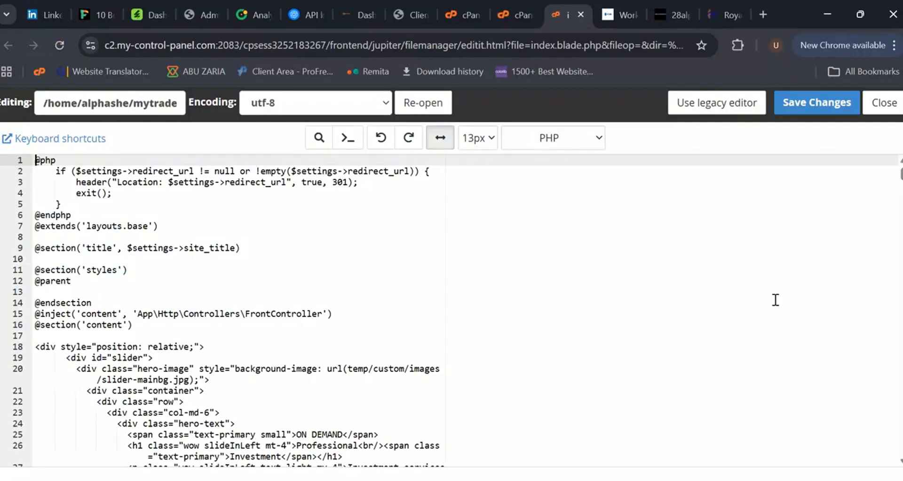
# Step: Paste the widget script on the blank line after the closing style tag at the file's end and save
pyautogui.moveTo(901, 181); pyautogui.dragTo(901, 449)
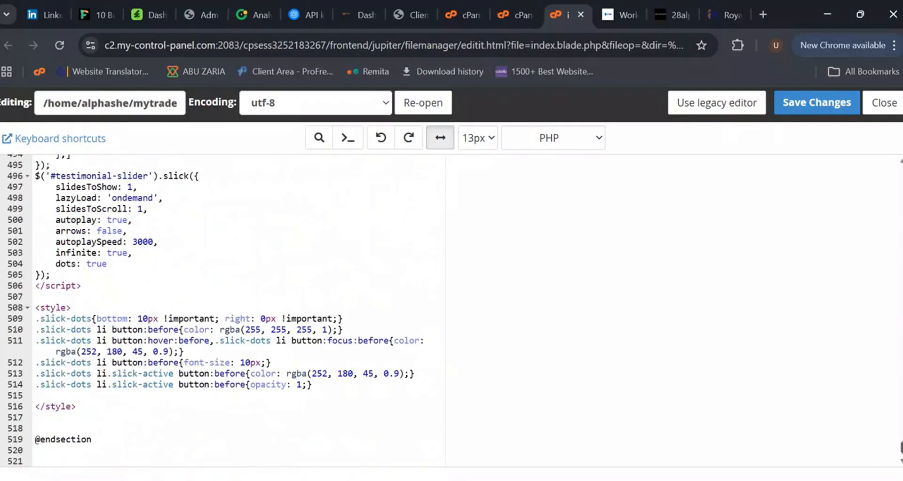
pyautogui.click(92, 418)
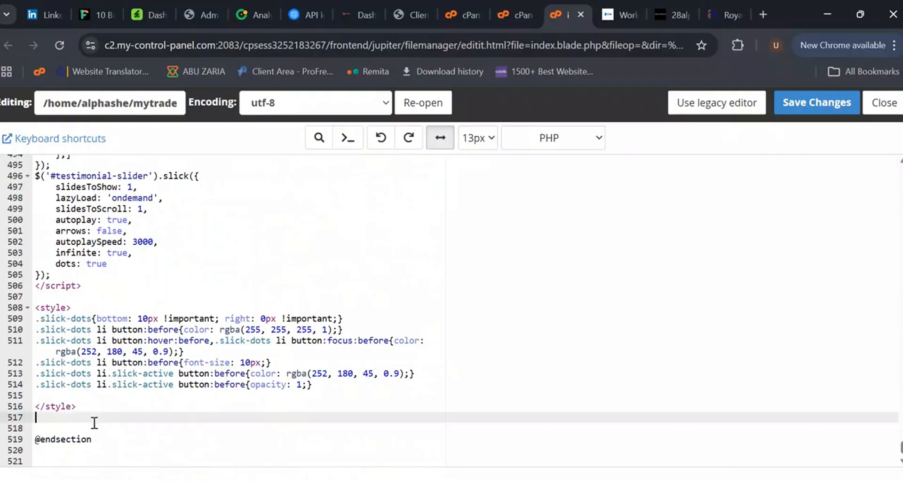
pyautogui.hotkey('ctrl', 'v')
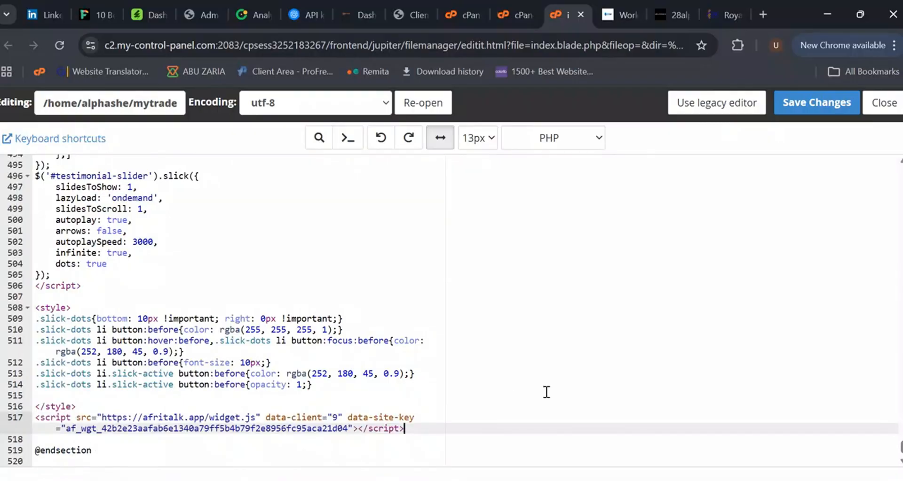
pyautogui.click(819, 105)
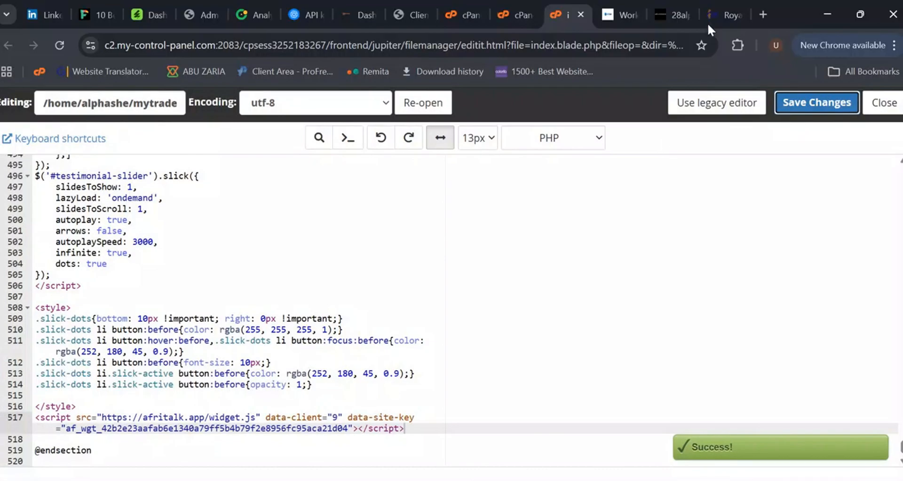
# Step: Reload the trading site and open the chat widget to test it
pyautogui.click(713, 16)
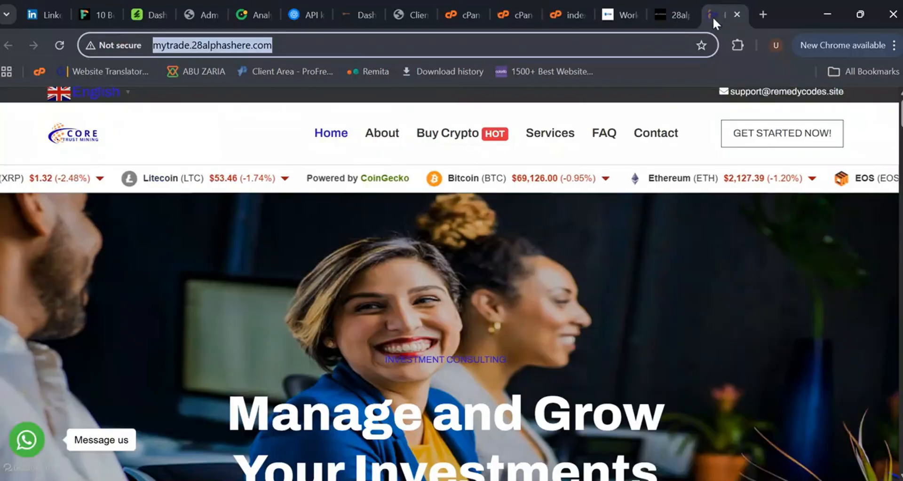
pyautogui.click(63, 45)
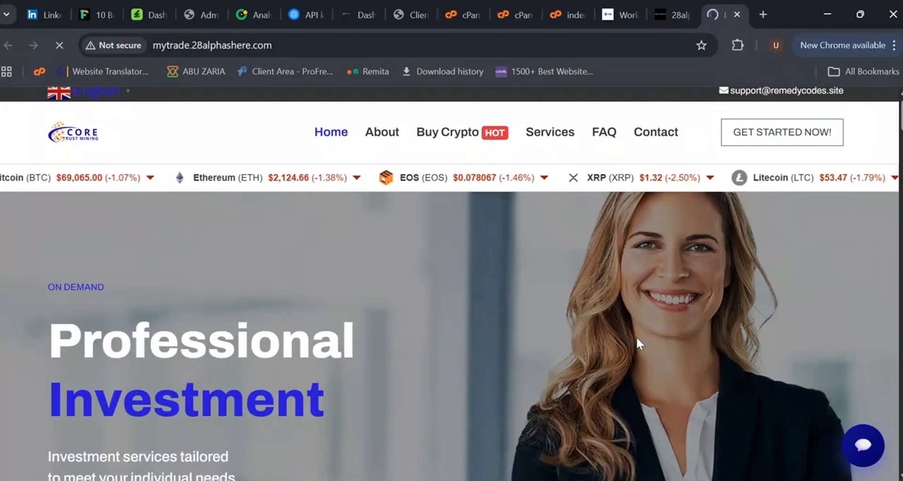
pyautogui.click(861, 452)
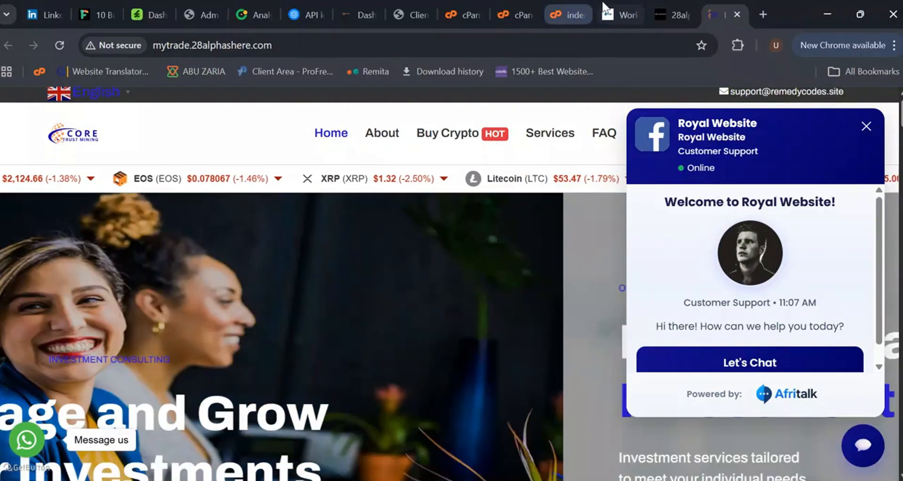
# Step: Confirm the widget is installed and fill in the account's work e-mail on the sign-in page
pyautogui.click(605, 8)
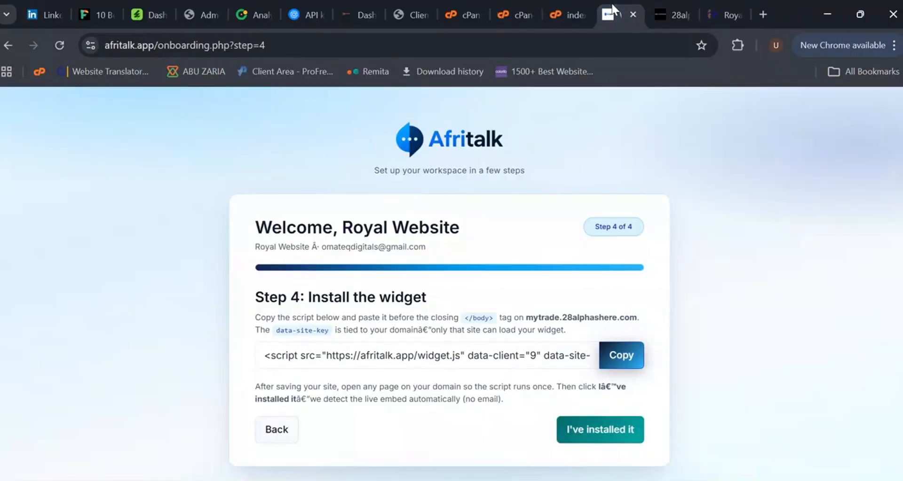
pyautogui.click(606, 438)
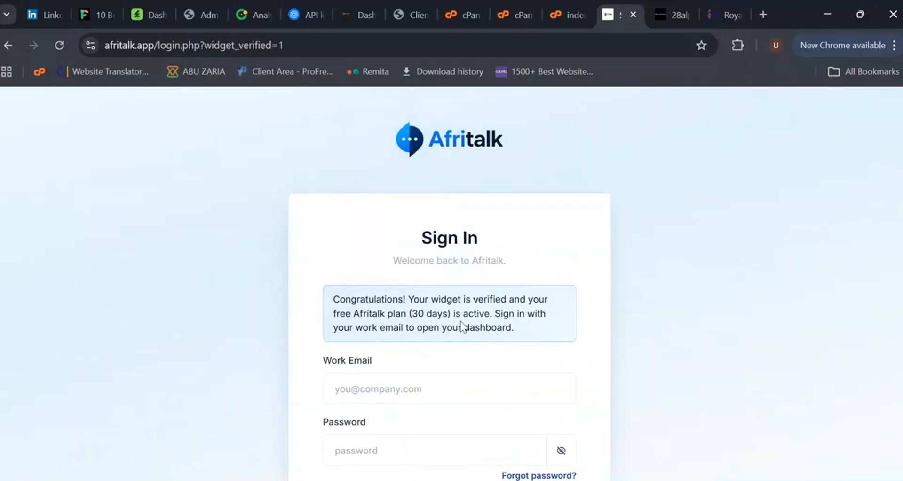
pyautogui.scroll(-2, 486, 366)
pyautogui.click(455, 318)
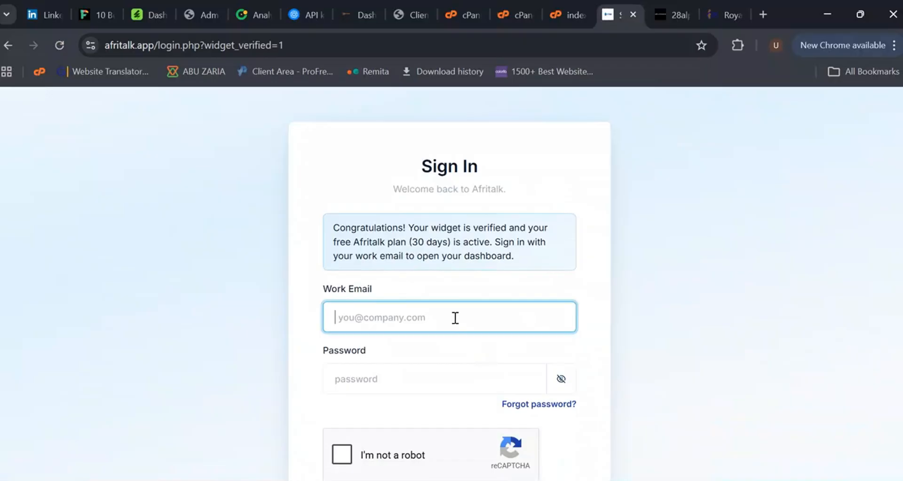
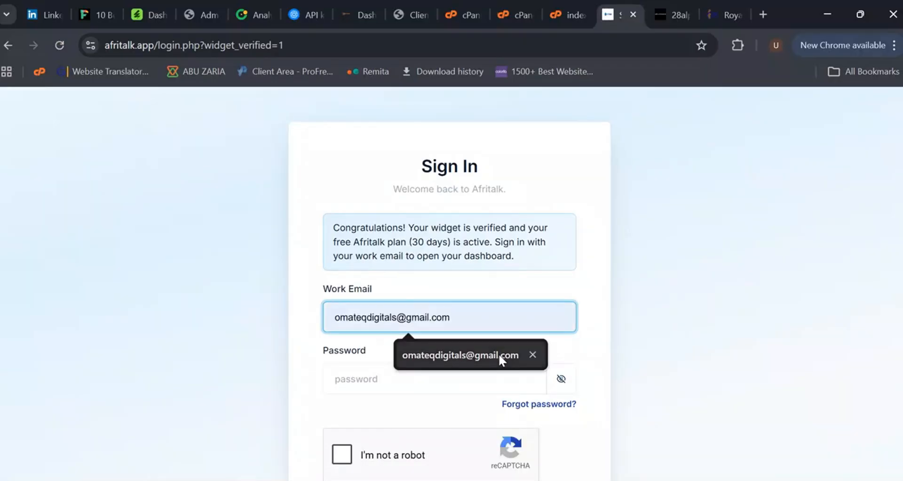
pyautogui.click(498, 353)
# Step: Fill in the account password, complete the reCAPTCHA and sign in to the dashboard
pyautogui.click(462, 372)
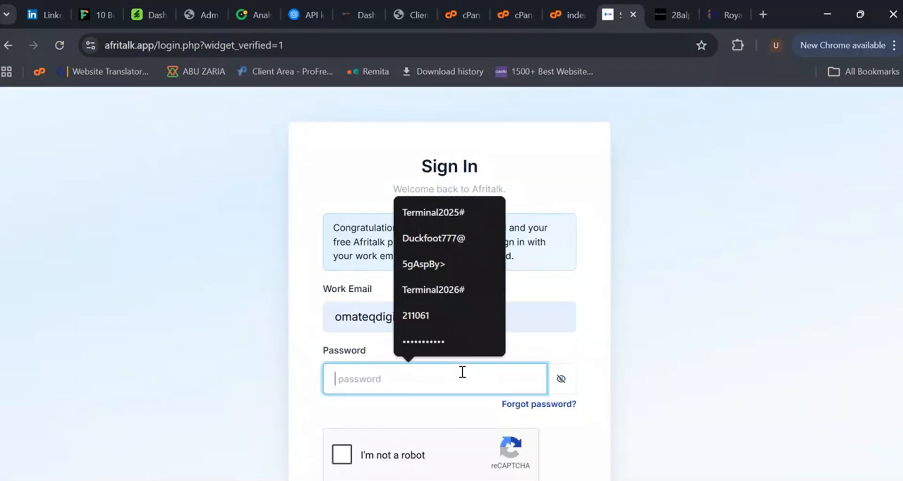
pyautogui.click(448, 213)
pyautogui.scroll(-1, 353, 378)
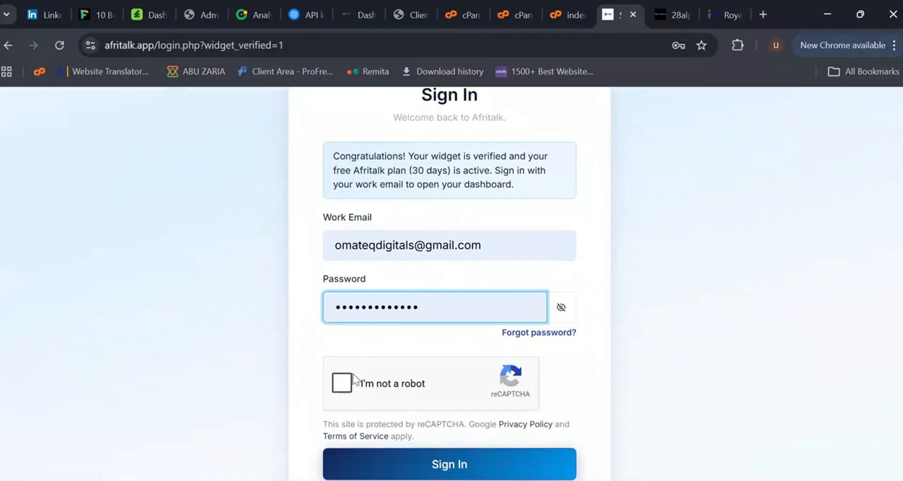
pyautogui.click(354, 376)
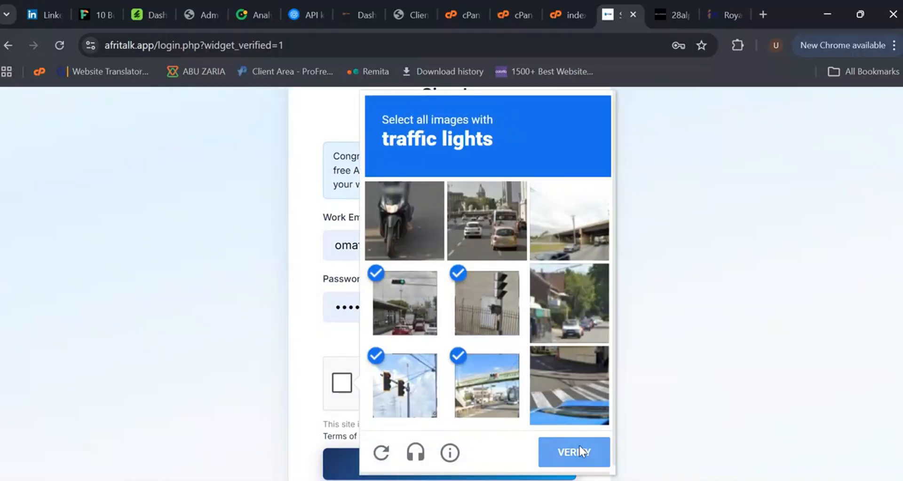
pyautogui.click(576, 449)
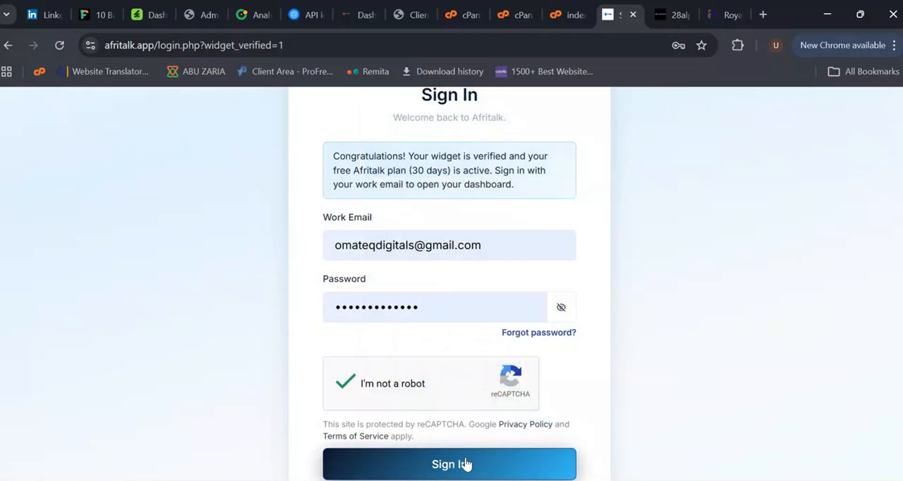
pyautogui.click(463, 464)
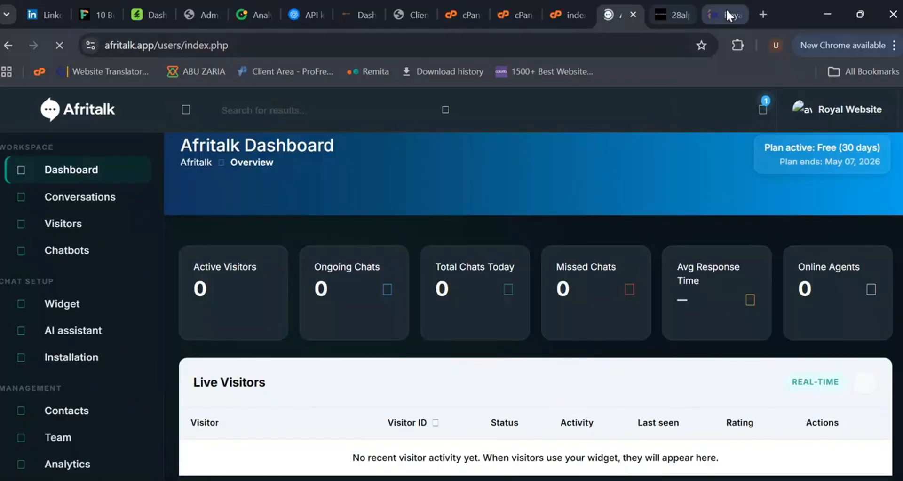
# Step: Reload the trading site once more and reopen the chat widget
pyautogui.click(724, 14)
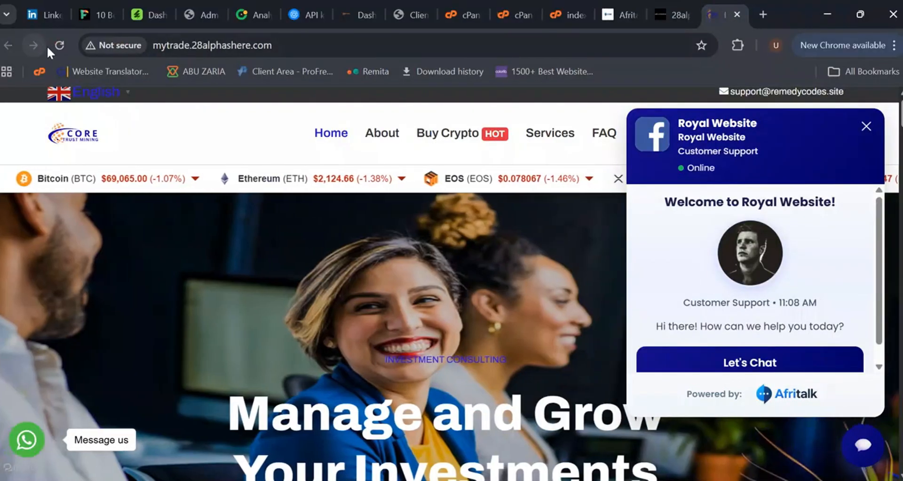
pyautogui.click(59, 45)
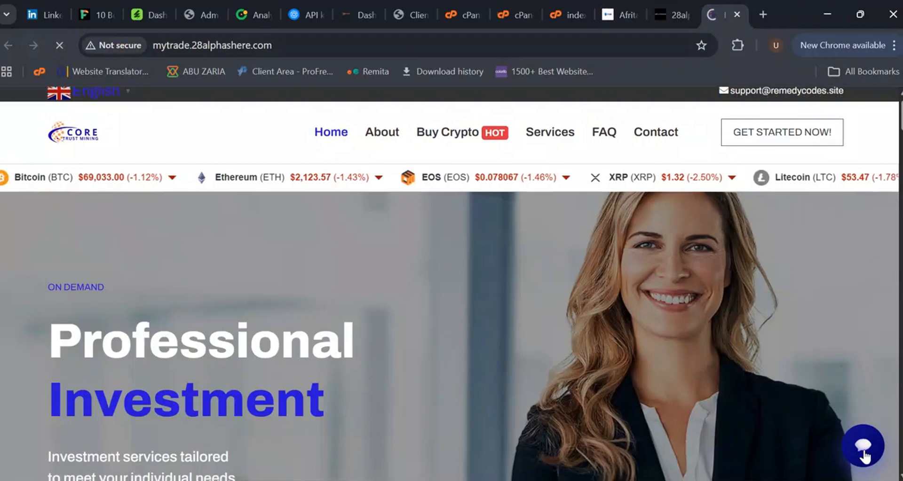
pyautogui.click(863, 449)
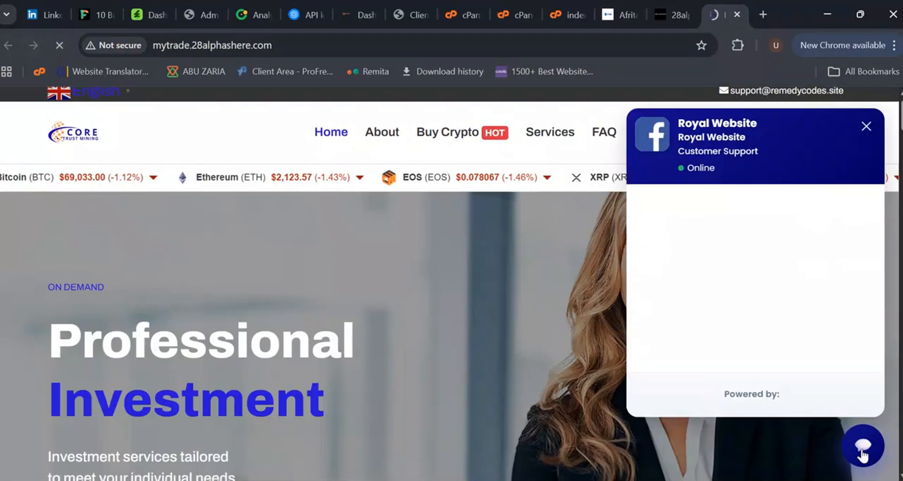
# Step: Review the dashboard notifications and live visitor panels after opening the site's chat widget
pyautogui.click(773, 365)
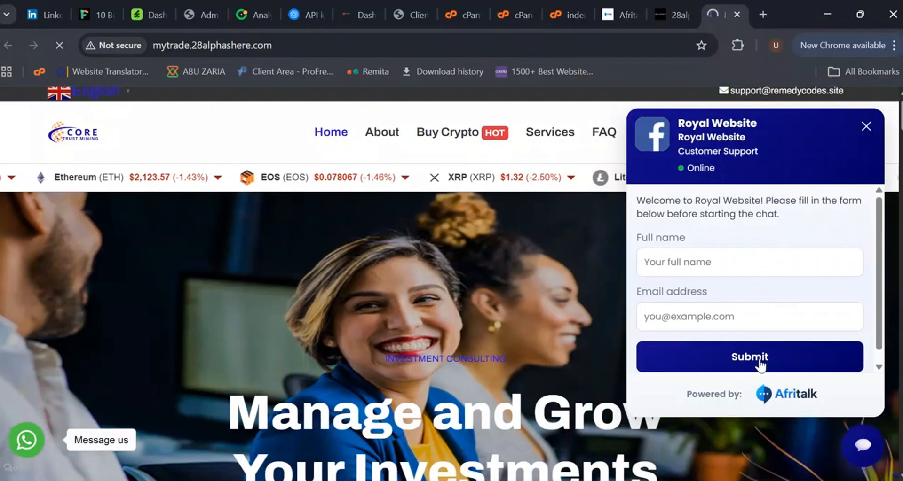
pyautogui.click(616, 11)
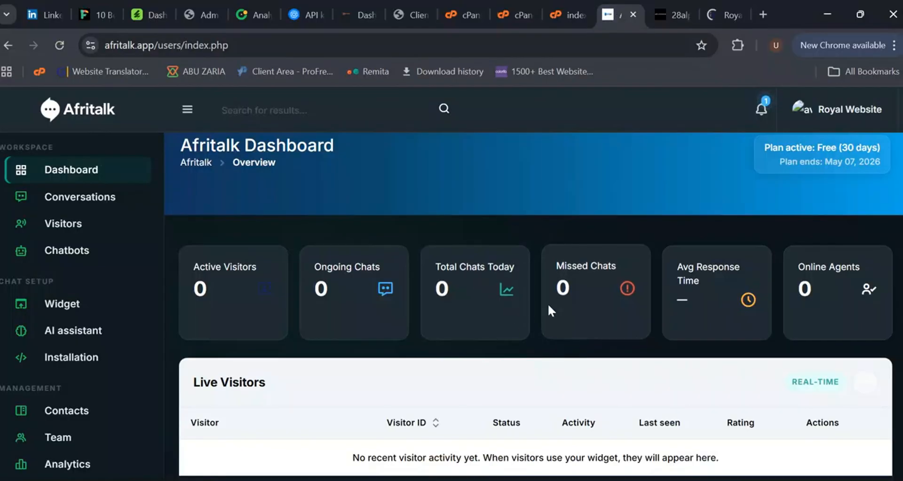
pyautogui.click(761, 115)
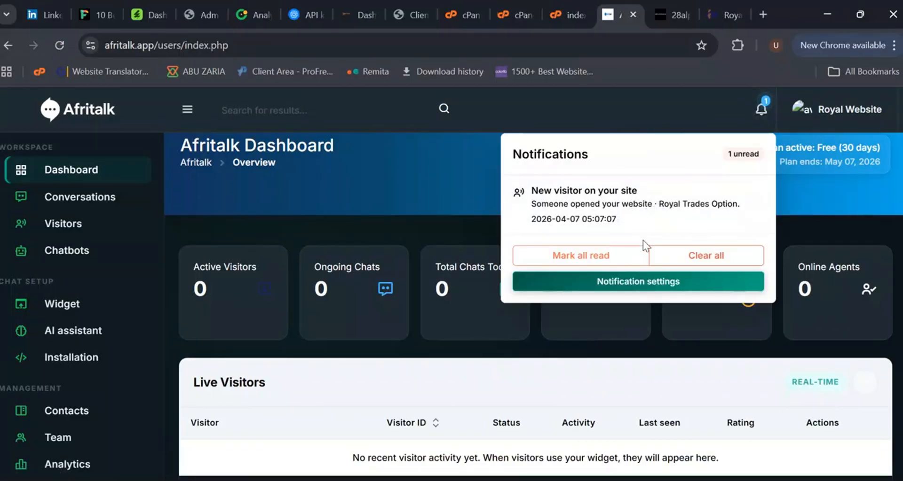
pyautogui.click(428, 231)
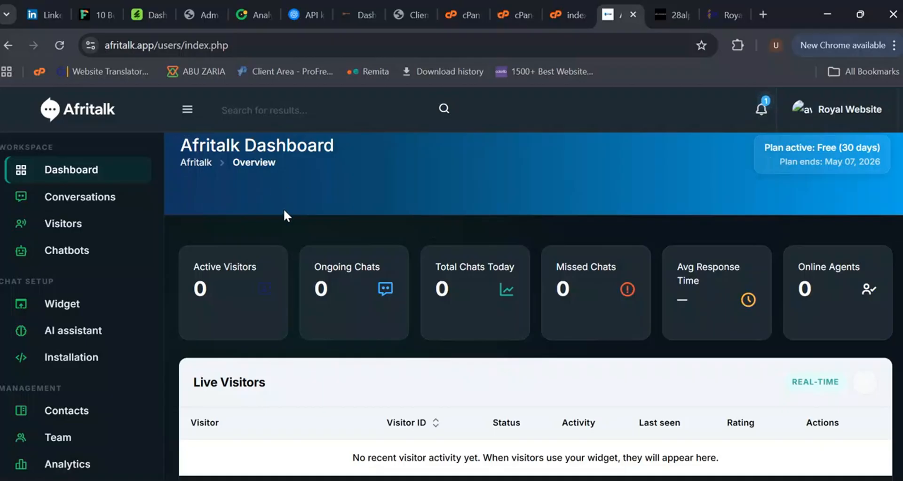
pyautogui.scroll(-8, 417, 359)
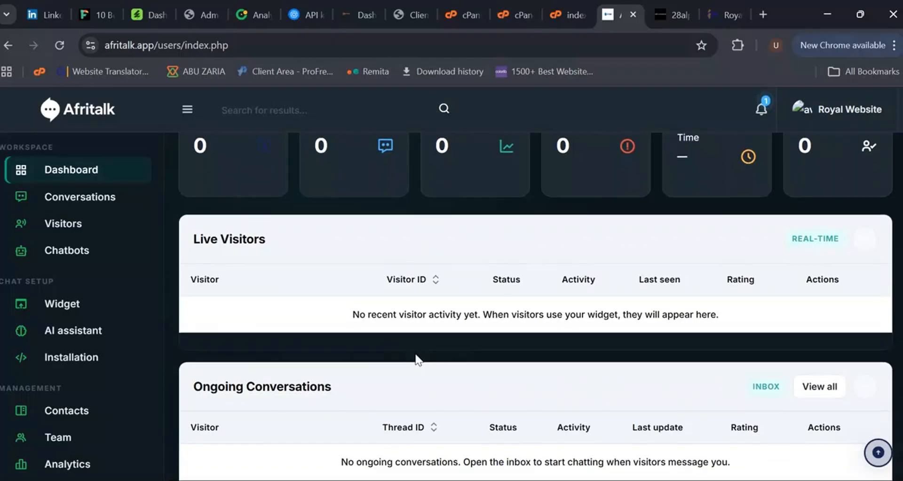
pyautogui.scroll(5, 416, 360)
pyautogui.scroll(3, 418, 360)
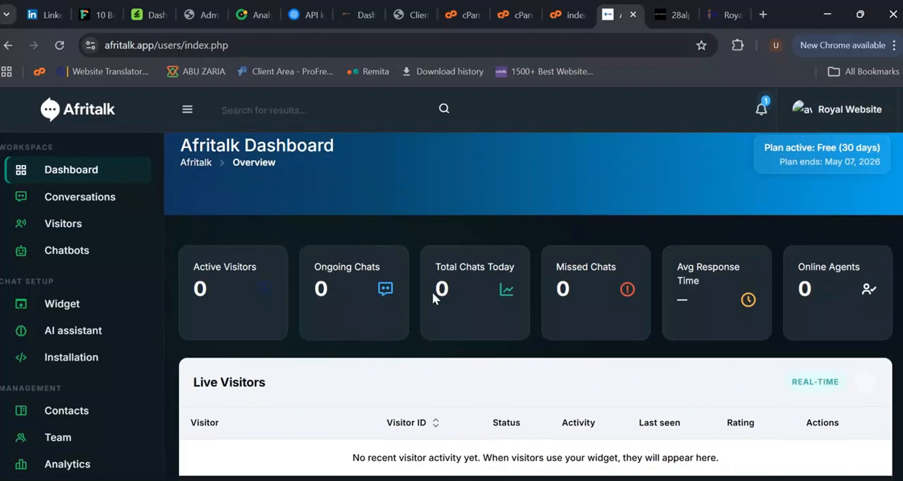
# Step: Close the chat widget on the trading site and open the AI assistant settings page to review its fields
pyautogui.click(718, 6)
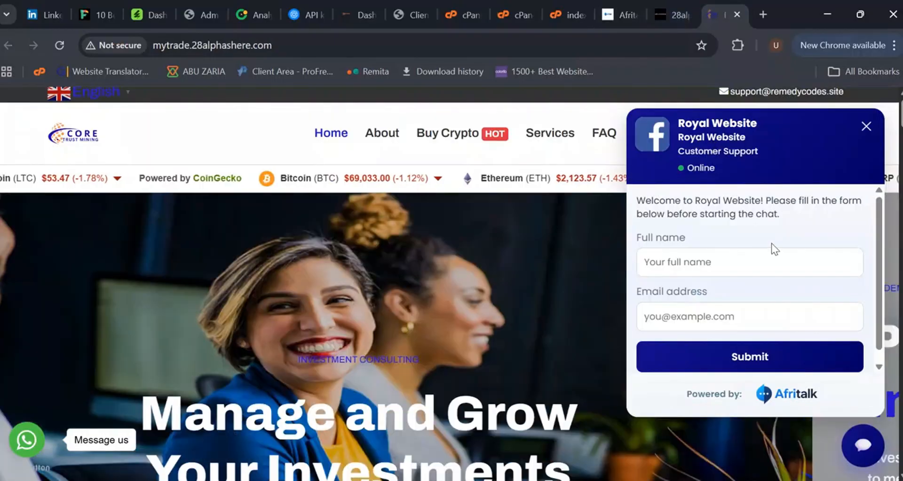
pyautogui.click(867, 125)
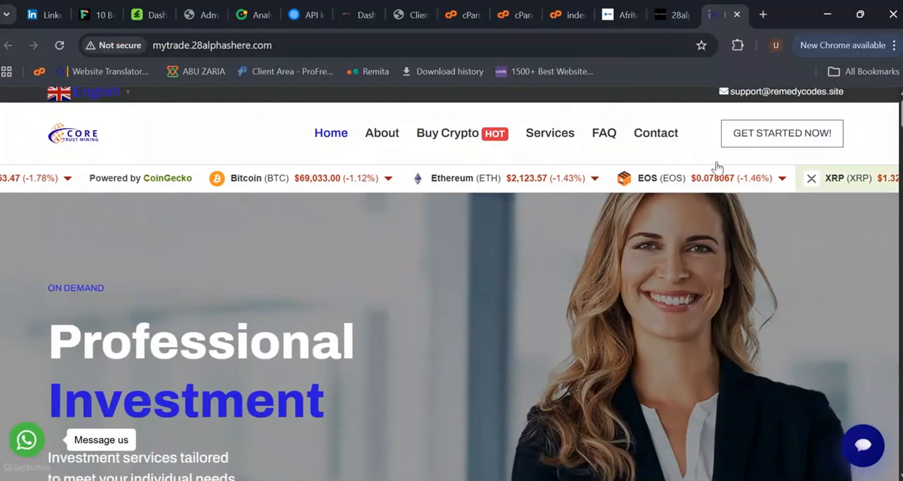
pyautogui.click(622, 8)
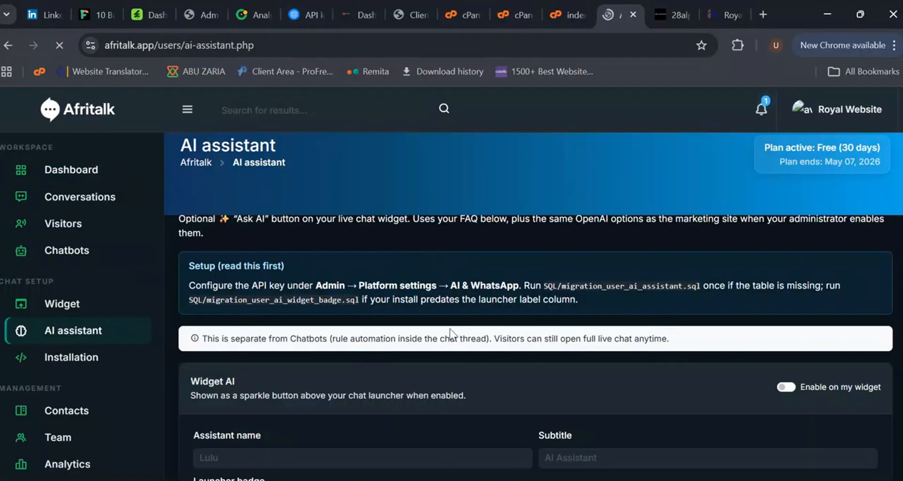
pyautogui.scroll(-2, 447, 335)
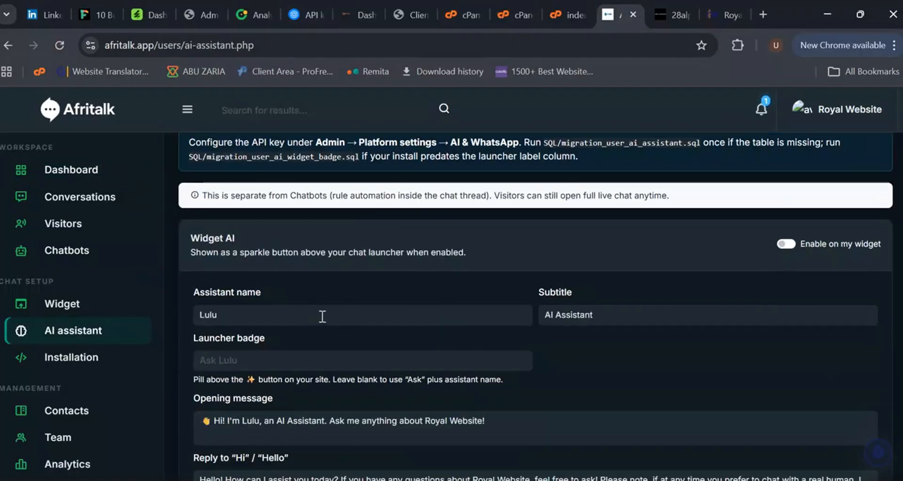
pyautogui.scroll(-7, 322, 317)
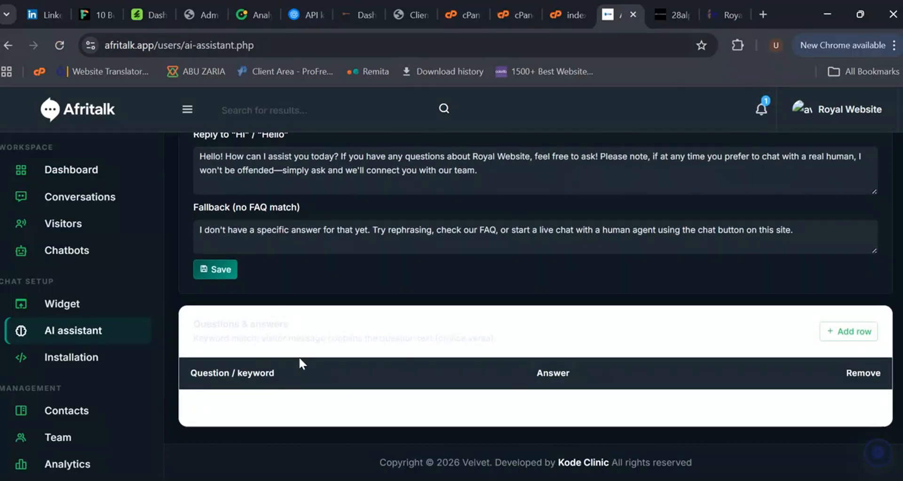
pyautogui.scroll(5, 485, 371)
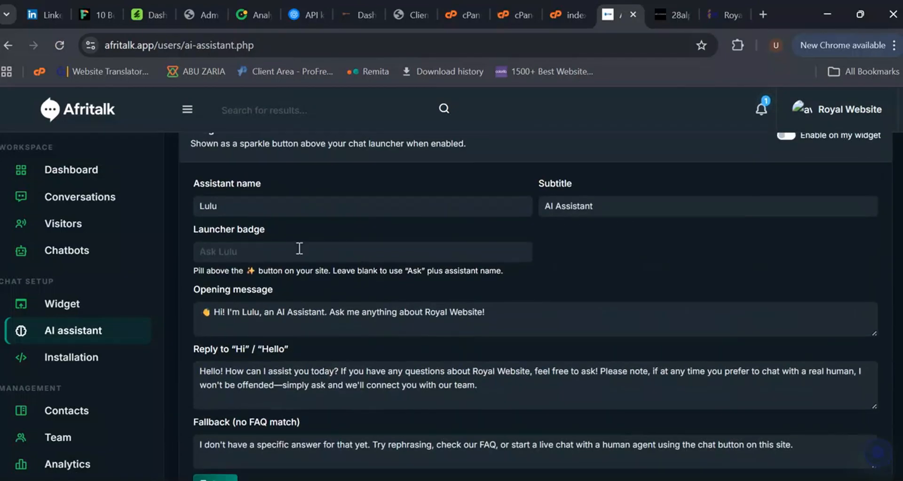
# Step: Rename the assistant to Royal AI and set the launcher badge to Ask Royal Any Question
pyautogui.moveTo(241, 208); pyautogui.dragTo(200, 212)
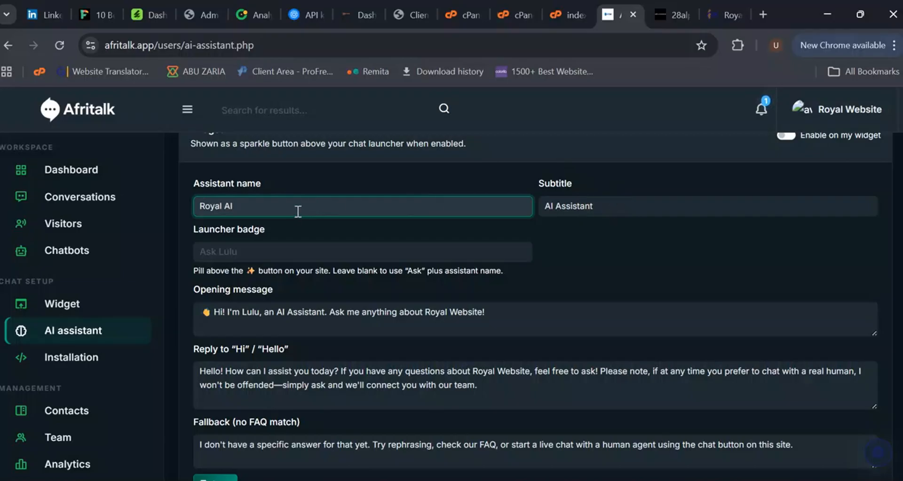
pyautogui.click(262, 252)
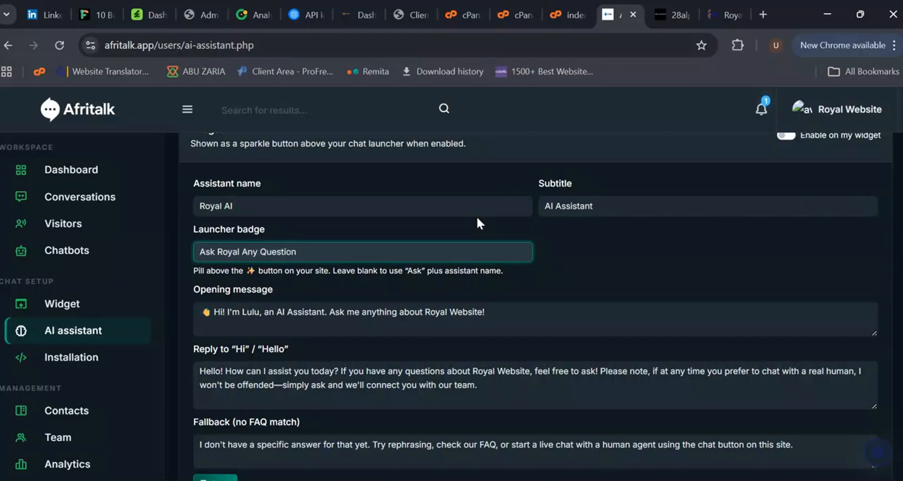
# Step: Replace Lulu with Royal in the opening message and review the reply and fallback texts
pyautogui.doubleClick(250, 312)
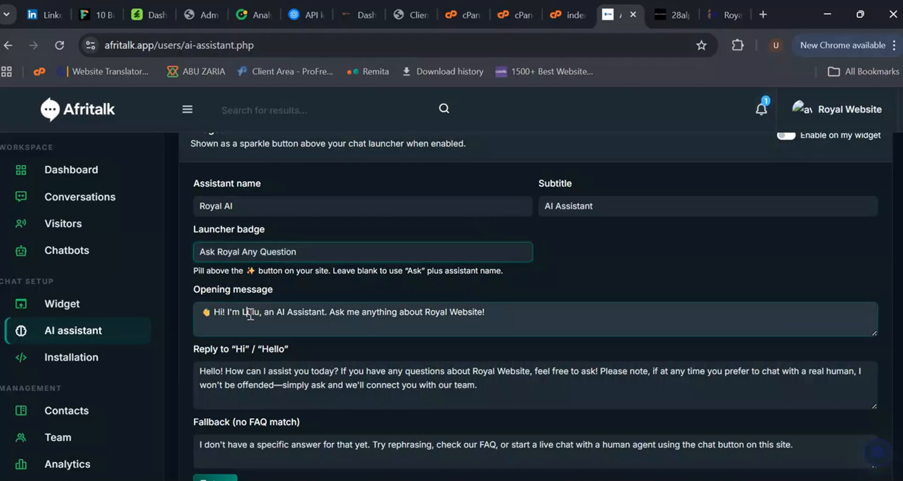
pyautogui.write('Royal')
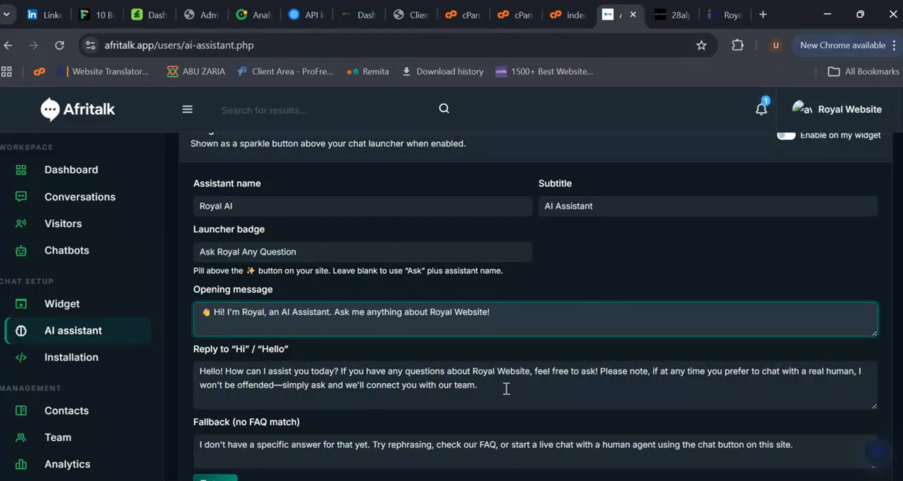
pyautogui.scroll(-2, 503, 388)
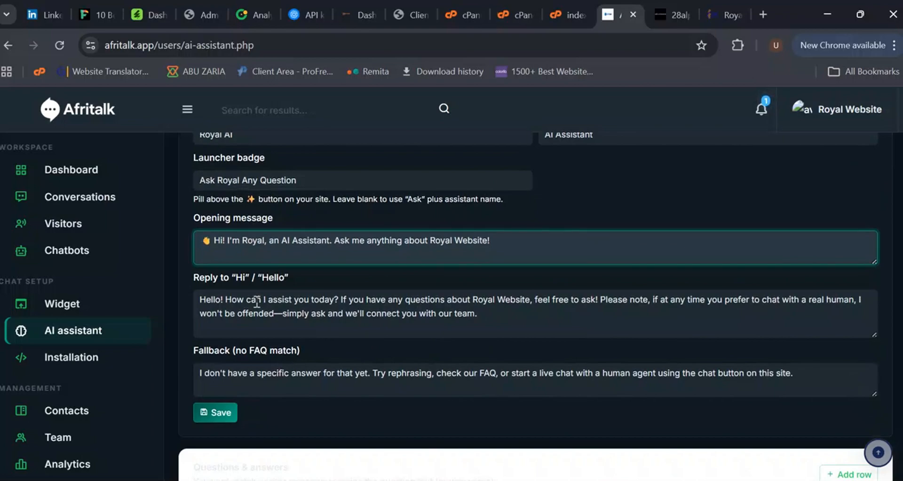
pyautogui.click(507, 316)
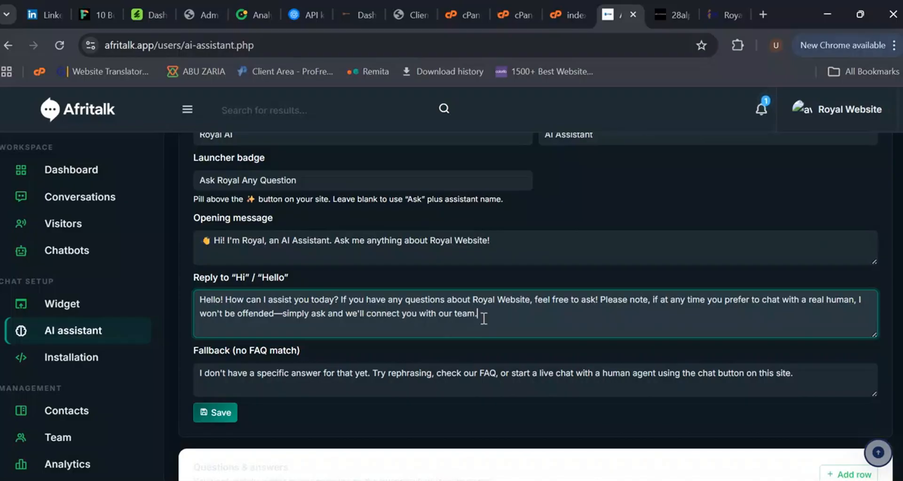
pyautogui.scroll(-2, 439, 362)
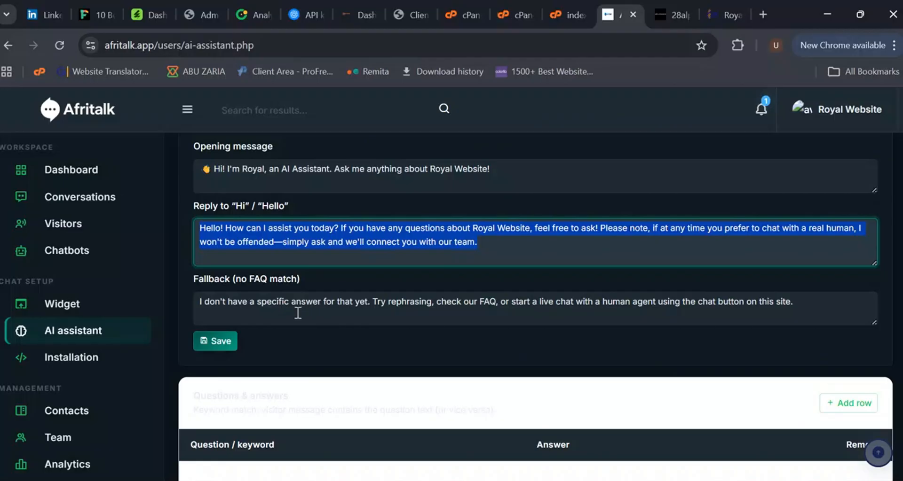
pyautogui.moveTo(199, 305); pyautogui.dragTo(790, 299)
pyautogui.scroll(-2, 394, 336)
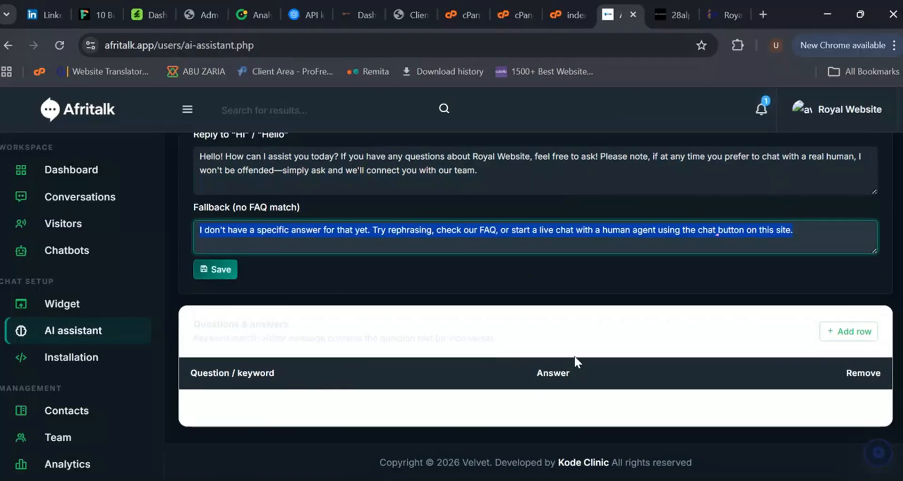
# Step: Add a Q&A row with the question What are your prices and answer uisgsgcfgusguf sgugsugusg usfufsh
pyautogui.click(848, 331)
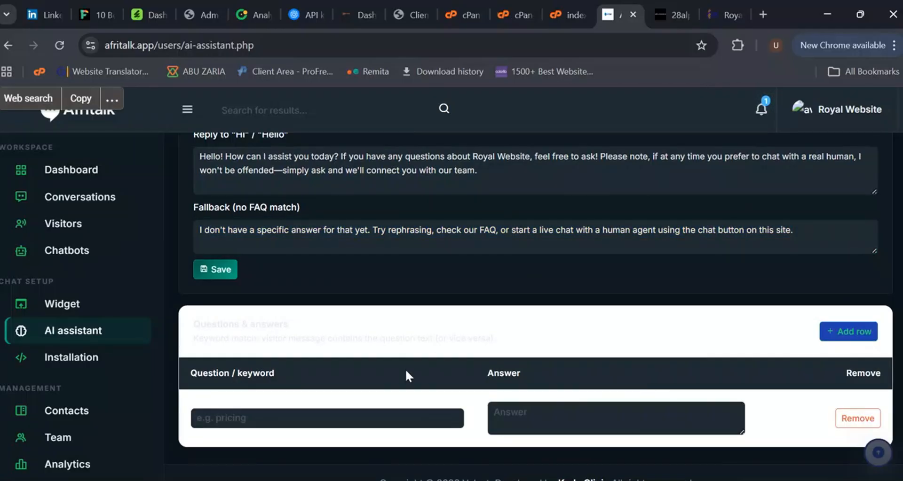
pyautogui.scroll(-1, 353, 379)
pyautogui.click(261, 397)
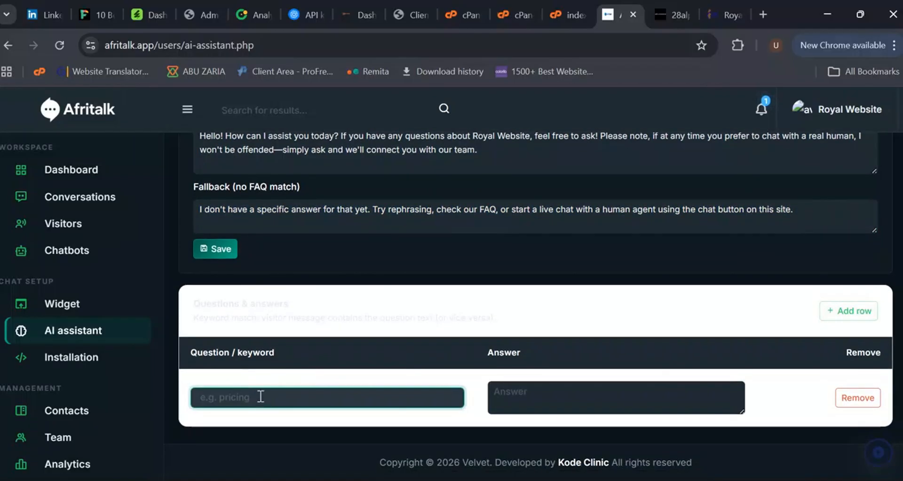
pyautogui.write('What are your prices')
pyautogui.click(559, 398)
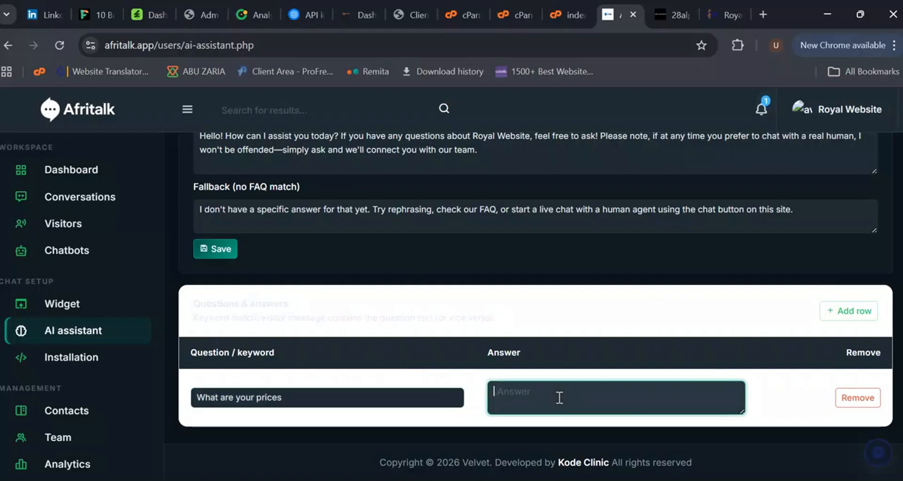
pyautogui.write('uisgsgcfgusgufsgugsugusg usfufsh')
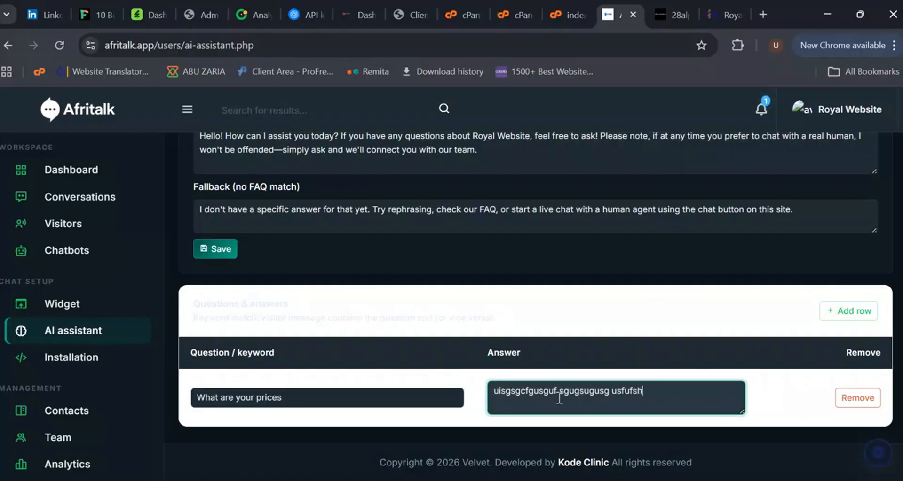
# Step: Save the AI assistant settings with the widget AI enabled on the site
pyautogui.click(224, 253)
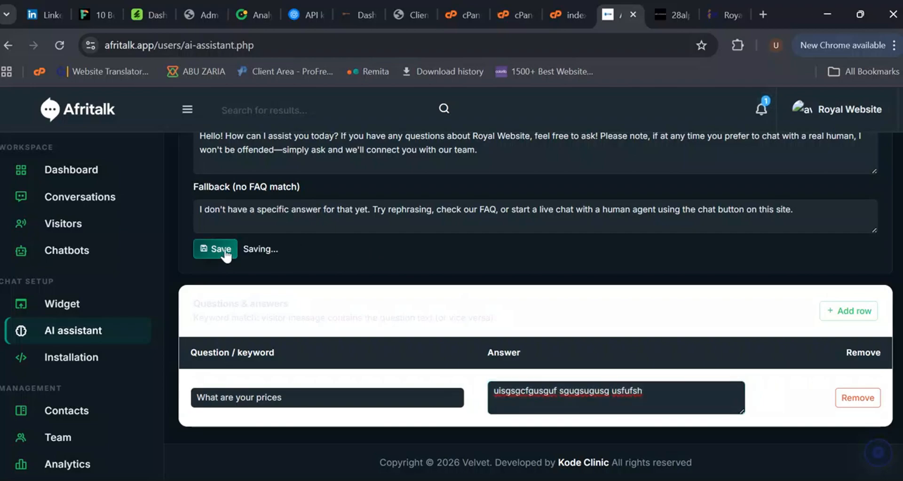
pyautogui.scroll(8, 691, 232)
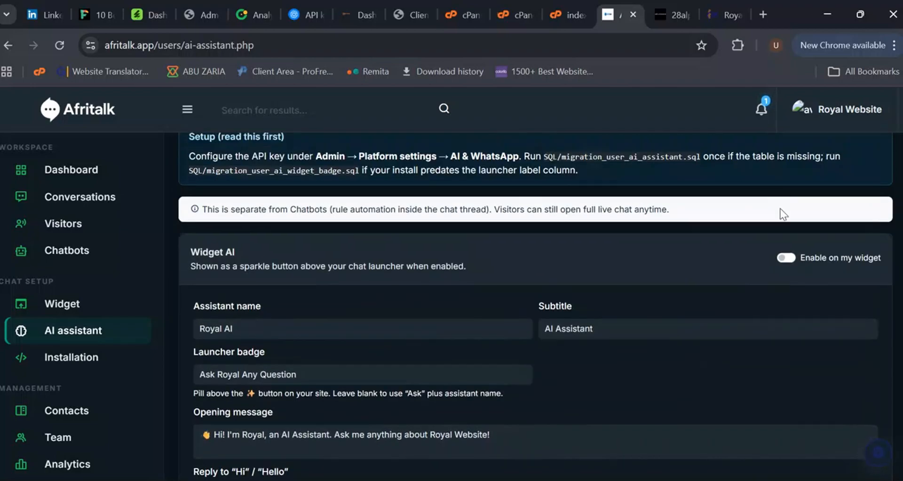
pyautogui.scroll(-5, 786, 259)
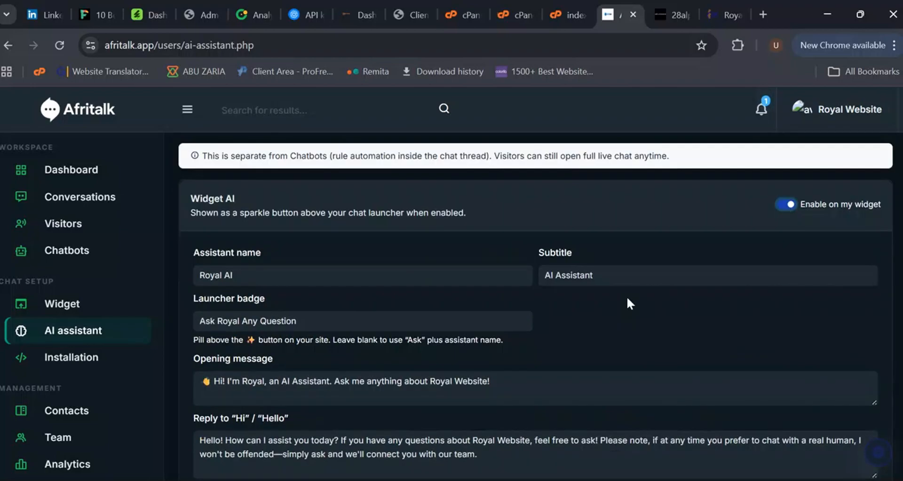
pyautogui.click(222, 393)
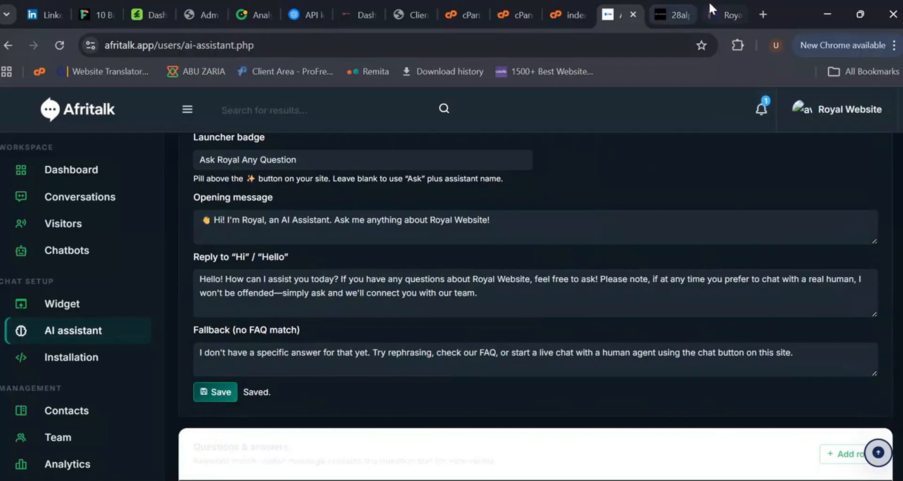
# Step: Reload the trading site, open the Royal AI assistant and ask the popular question What are your prices
pyautogui.click(718, 1)
pyautogui.click(58, 46)
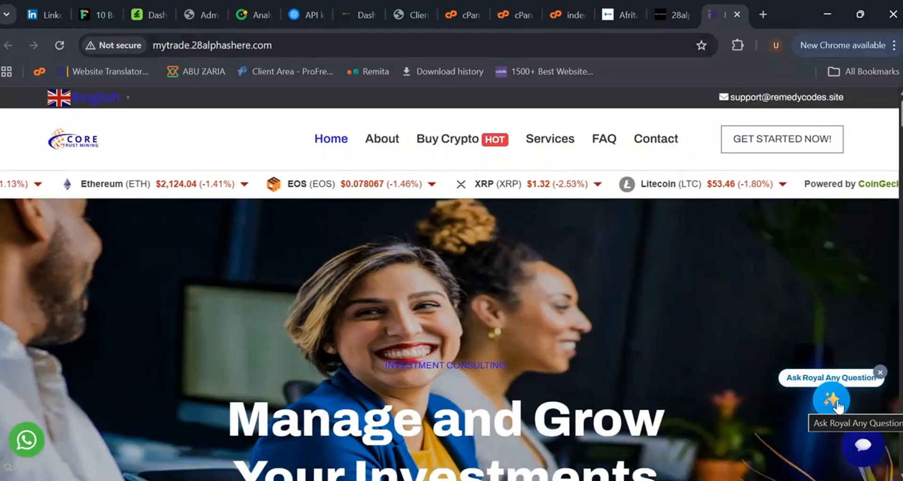
pyautogui.click(835, 405)
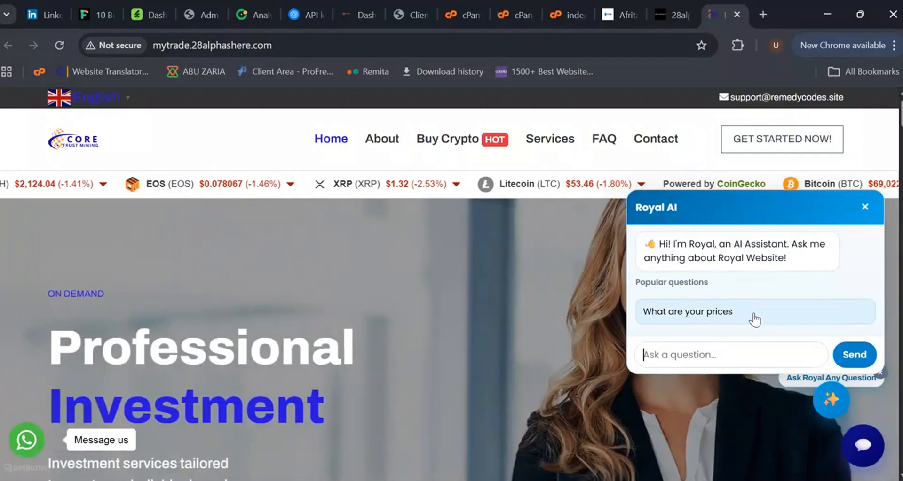
pyautogui.click(752, 314)
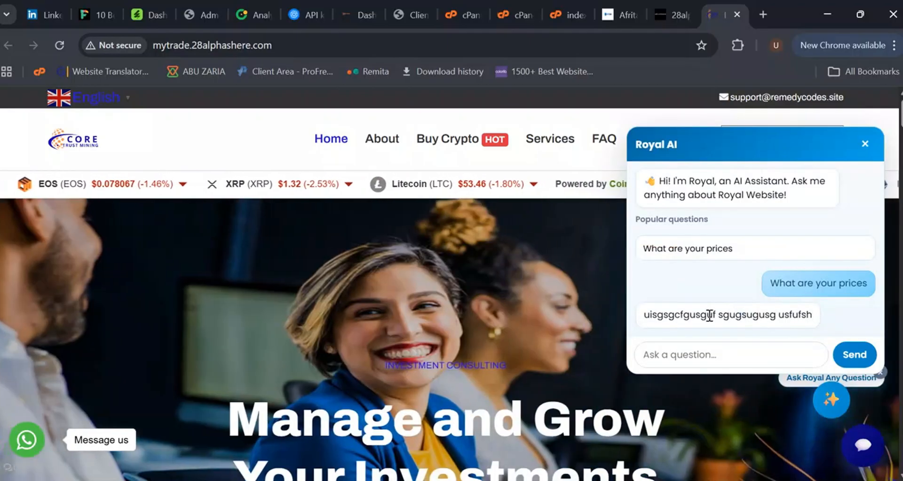
pyautogui.click(865, 144)
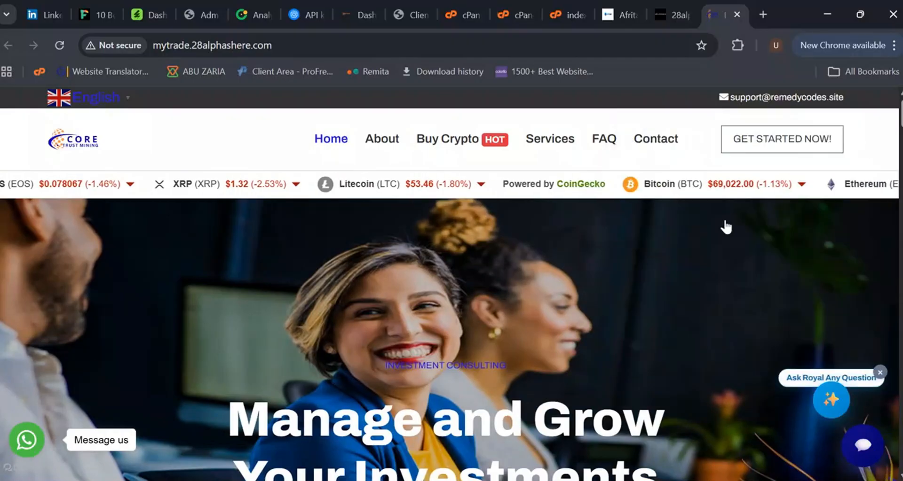
# Step: Open the live chat widget on the site and go to the Conversations workspace in the dashboard
pyautogui.click(862, 445)
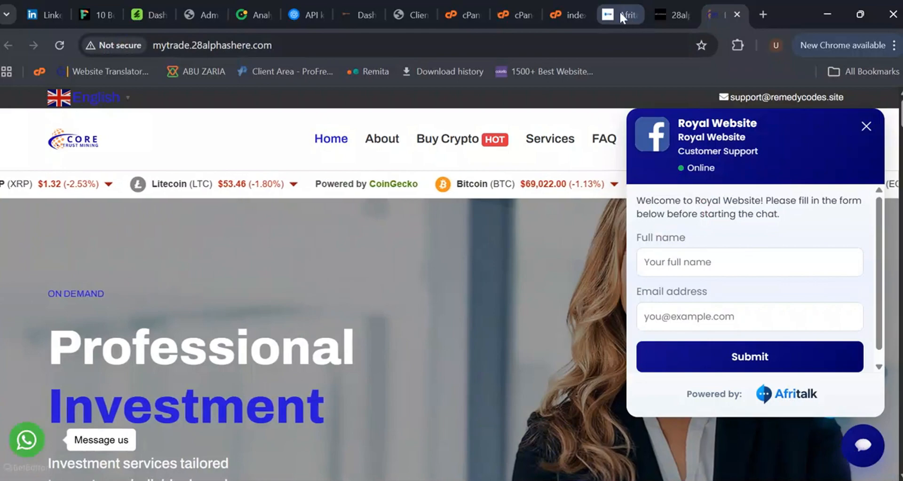
pyautogui.click(619, 10)
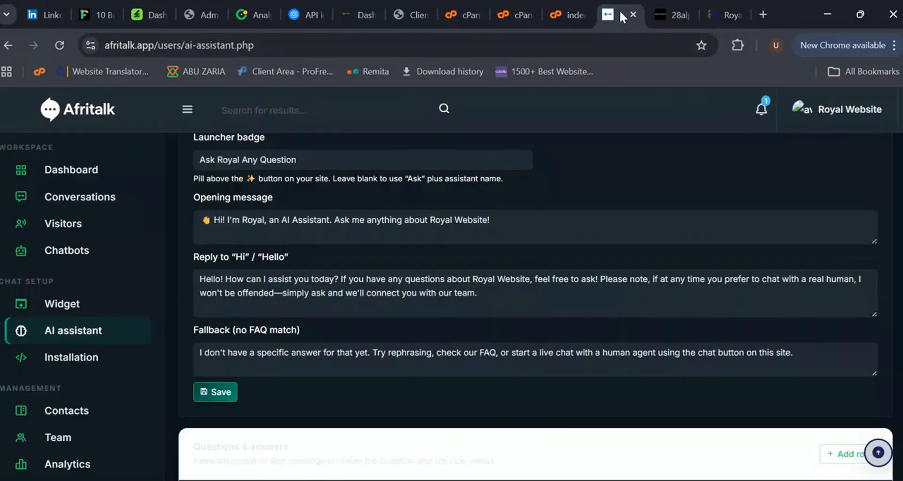
pyautogui.click(90, 197)
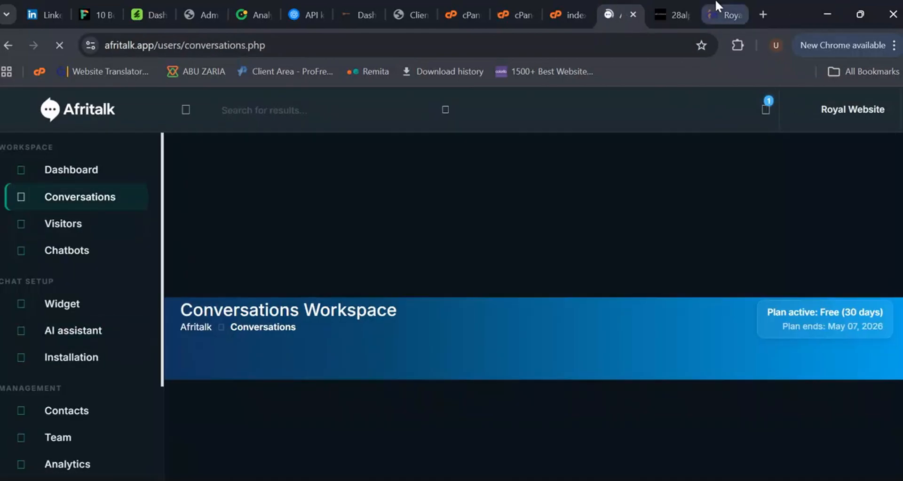
# Step: Switch to the trading site and submit the chat's pre-chat form with the name Sample and an e-mail address, then continue to chat
pyautogui.click(727, 14)
pyautogui.click(723, 264)
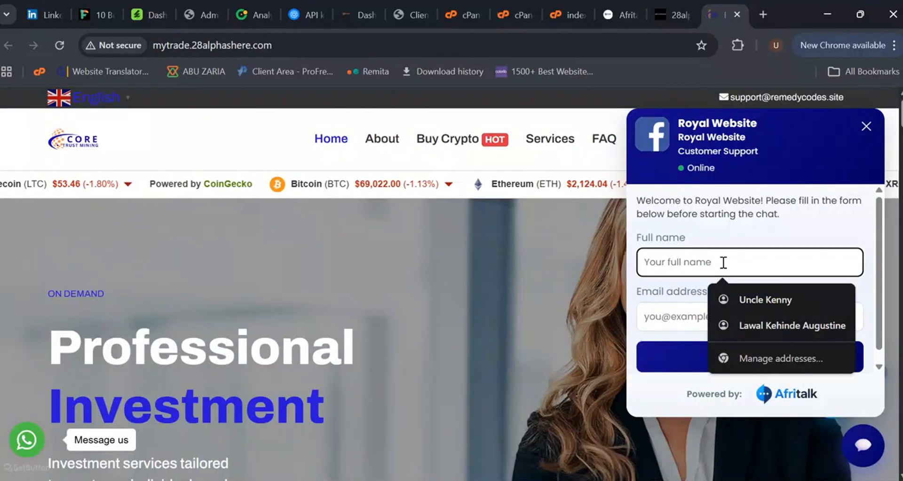
pyautogui.write('Sample')
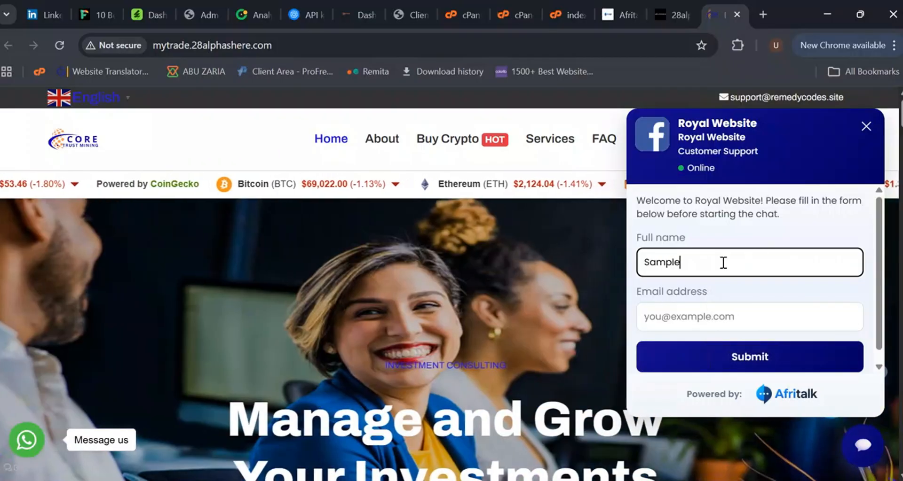
pyautogui.click(699, 318)
pyautogui.write('sample@')
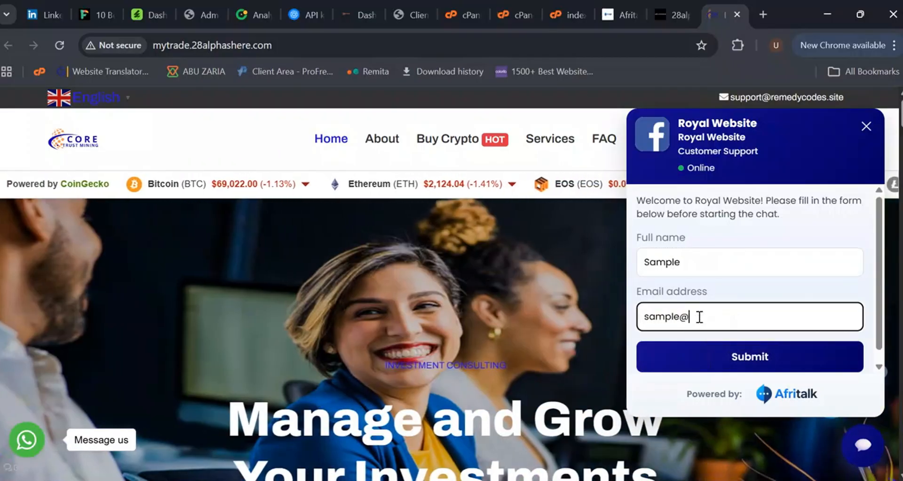
pyautogui.write('gmail.com')
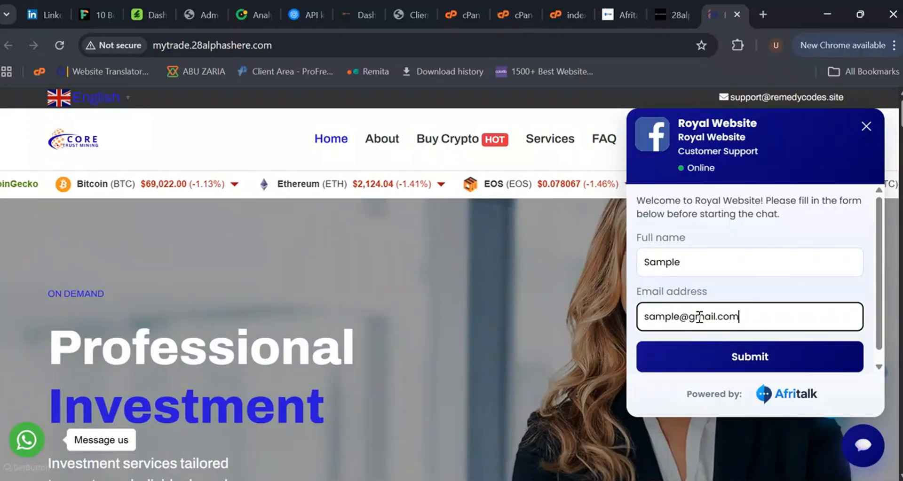
pyautogui.click(761, 358)
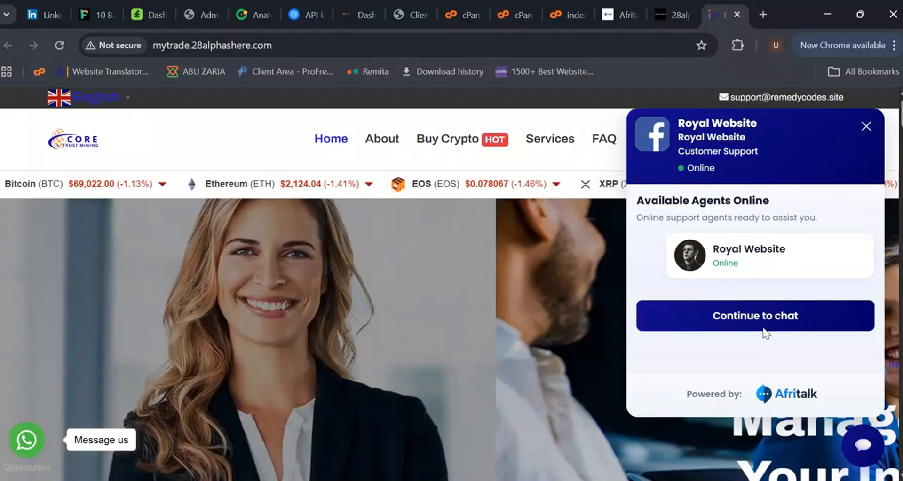
pyautogui.click(760, 323)
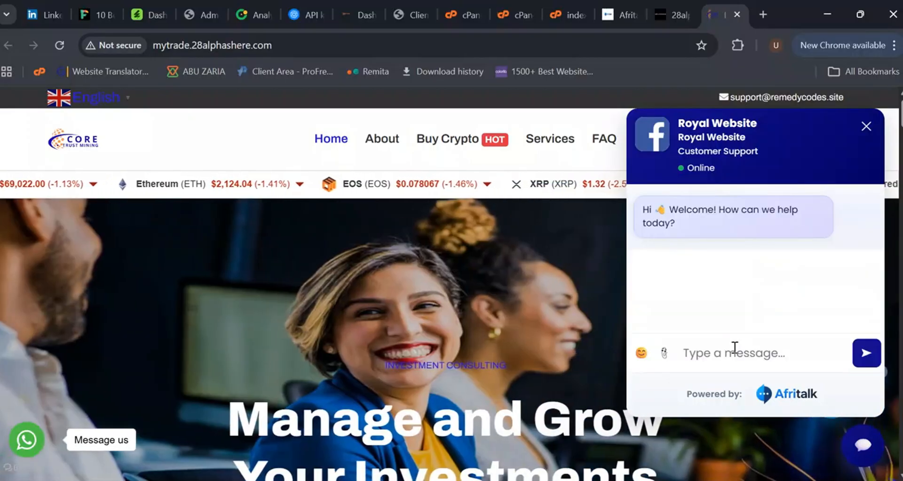
# Step: Send the chat messages hi and can i know more about your services from the site widget
pyautogui.write('hi')
pyautogui.press('Return')
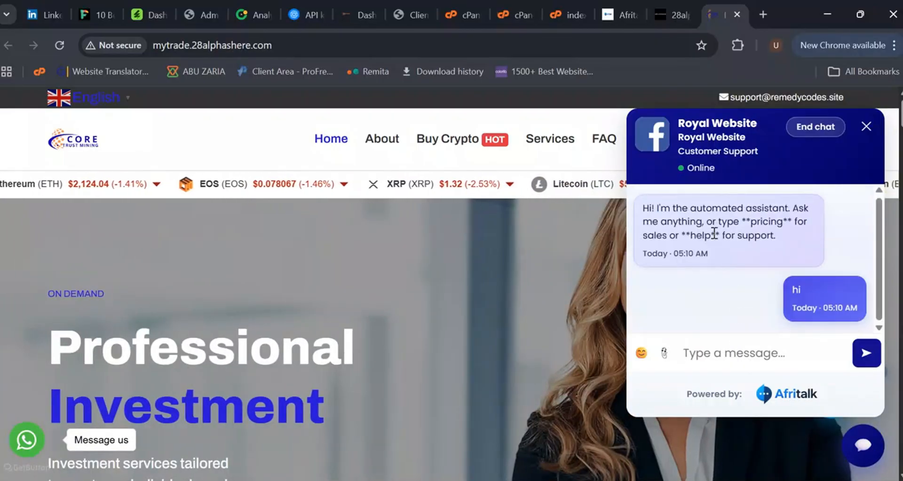
pyautogui.click(723, 343)
pyautogui.write('can')
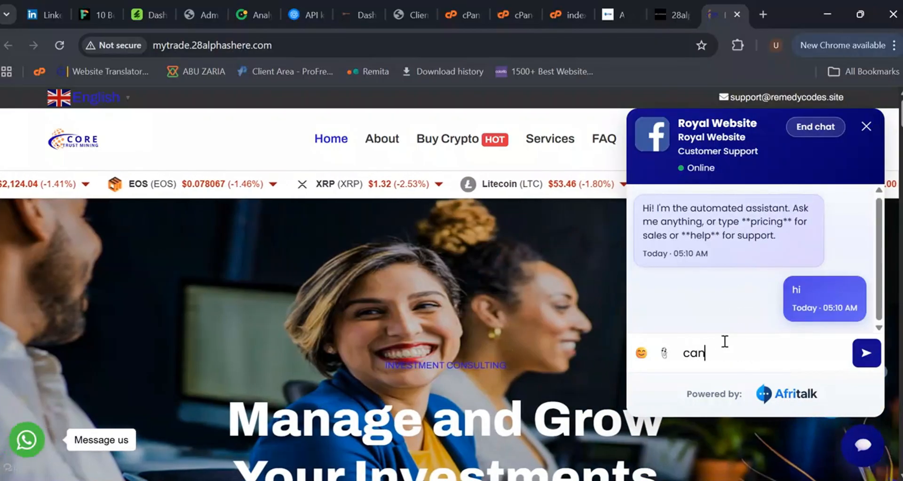
pyautogui.write(' i know more a')
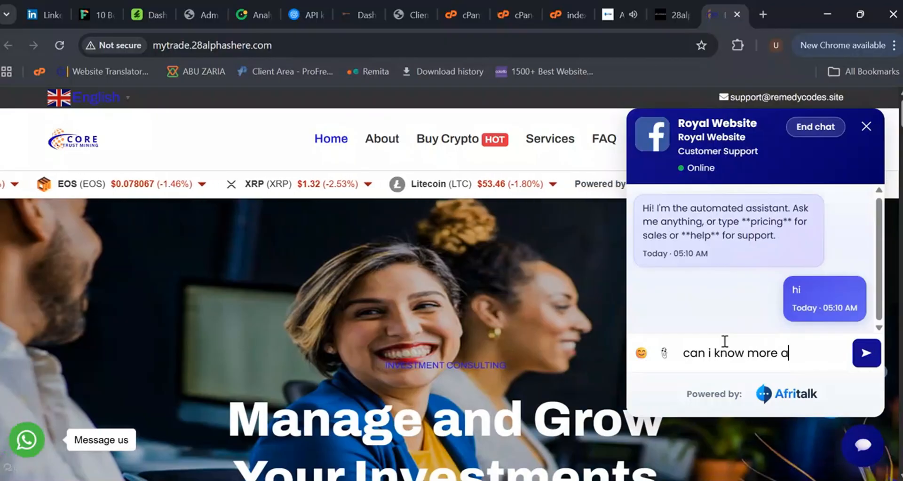
pyautogui.write('bout your servi')
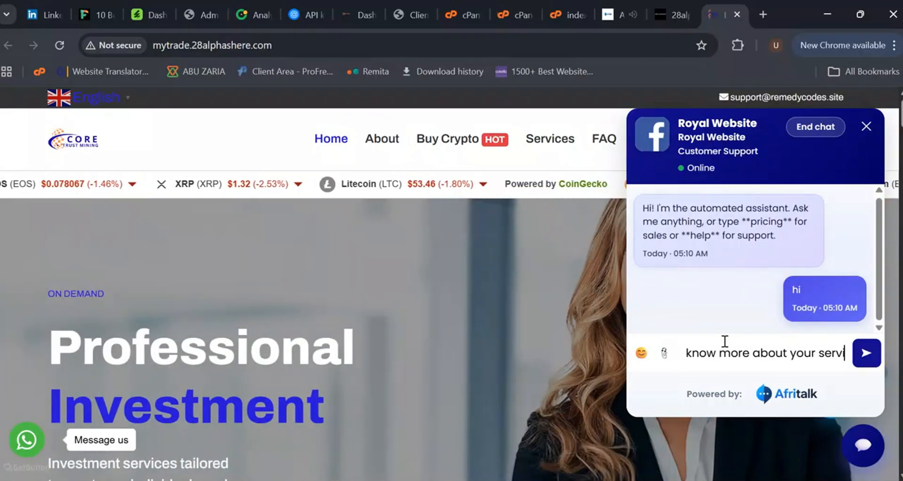
pyautogui.write('ces')
pyautogui.press('Return')
# Step: Return to the dashboard and review the visitor's conversation along with its assignee and status options
pyautogui.click(616, 14)
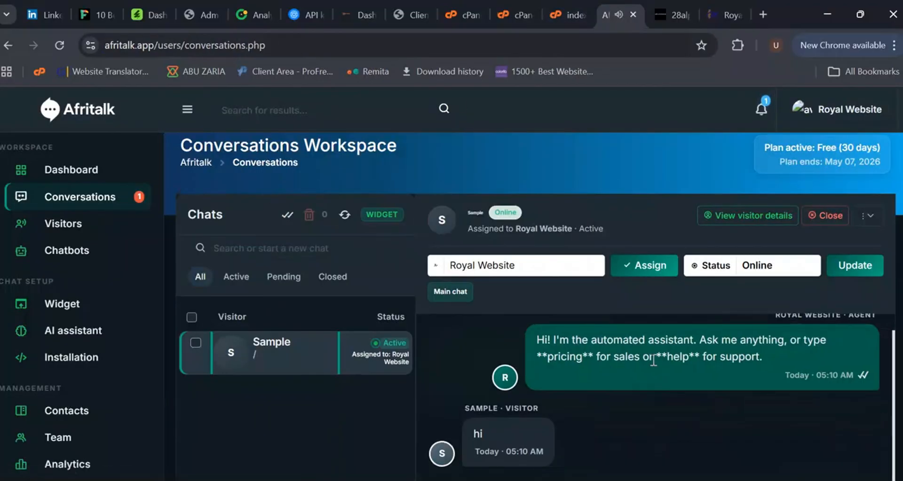
pyautogui.scroll(-2, 361, 335)
pyautogui.scroll(-1, 361, 336)
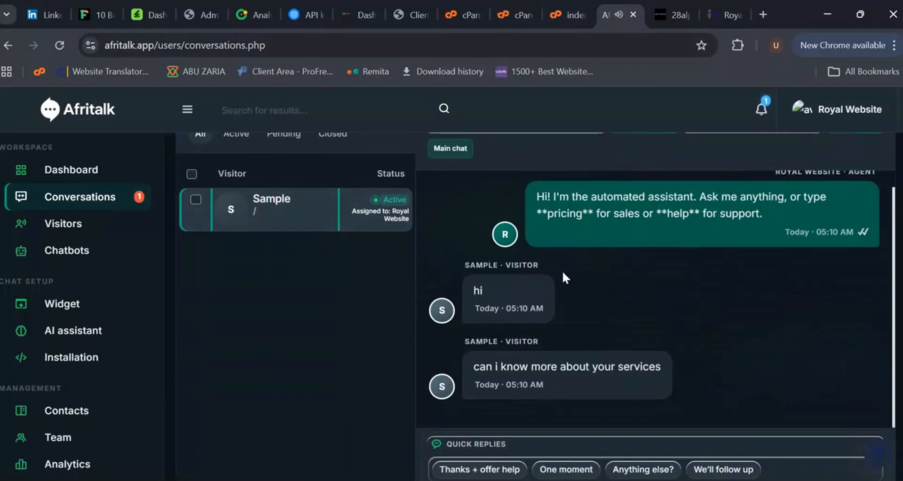
pyautogui.scroll(-2, 689, 301)
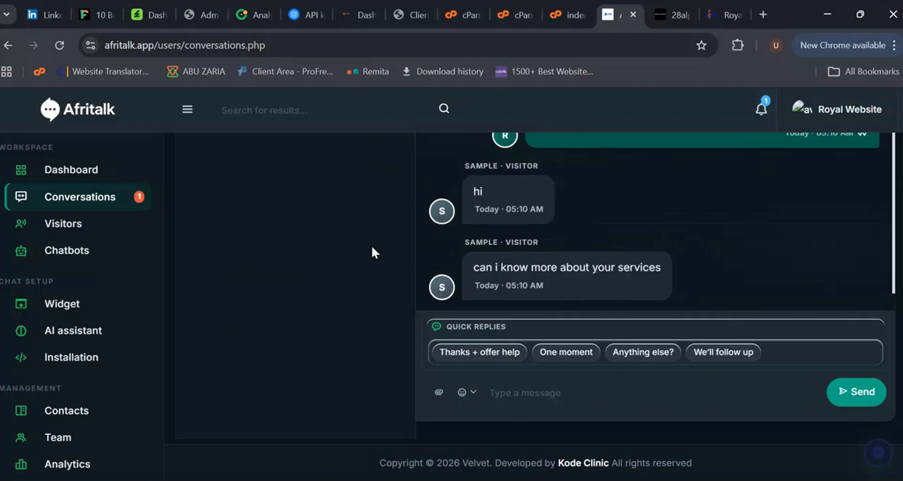
pyautogui.scroll(4, 337, 262)
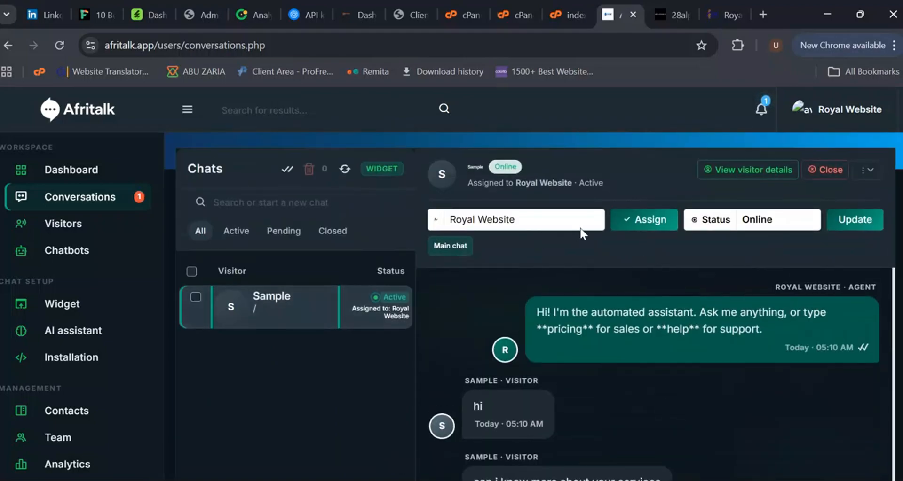
pyautogui.click(585, 222)
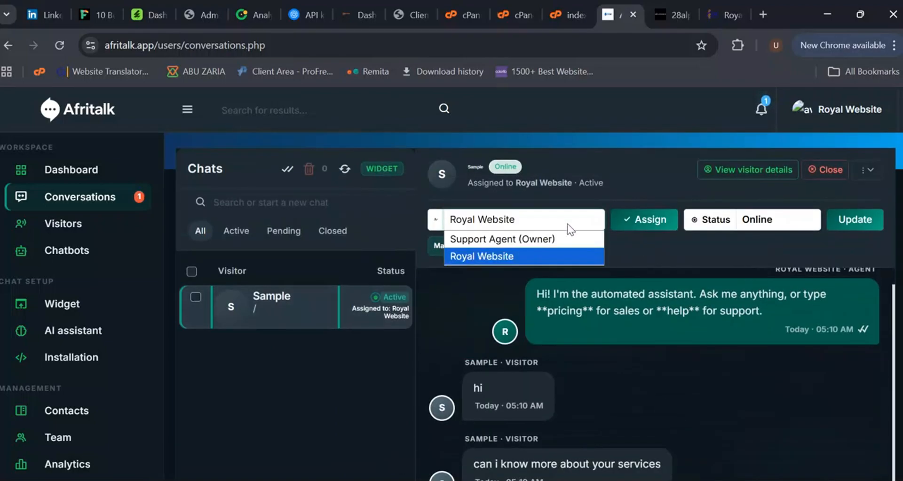
pyautogui.click(520, 259)
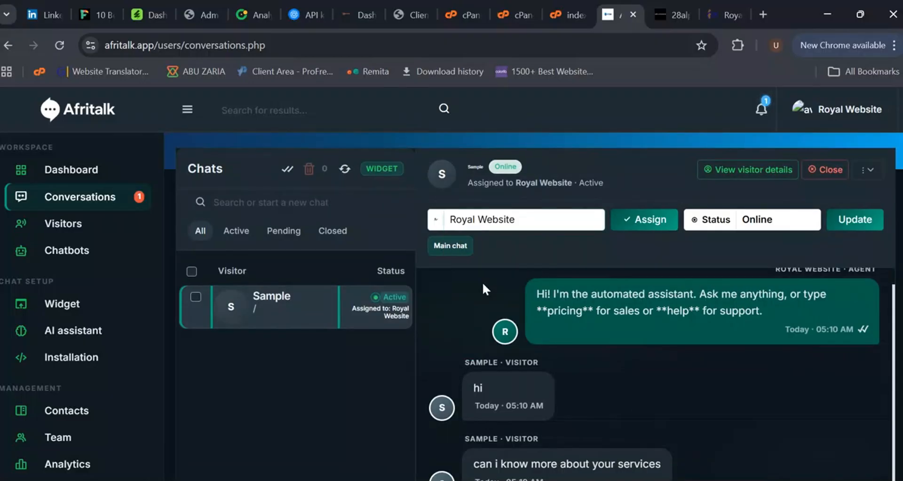
pyautogui.click(786, 230)
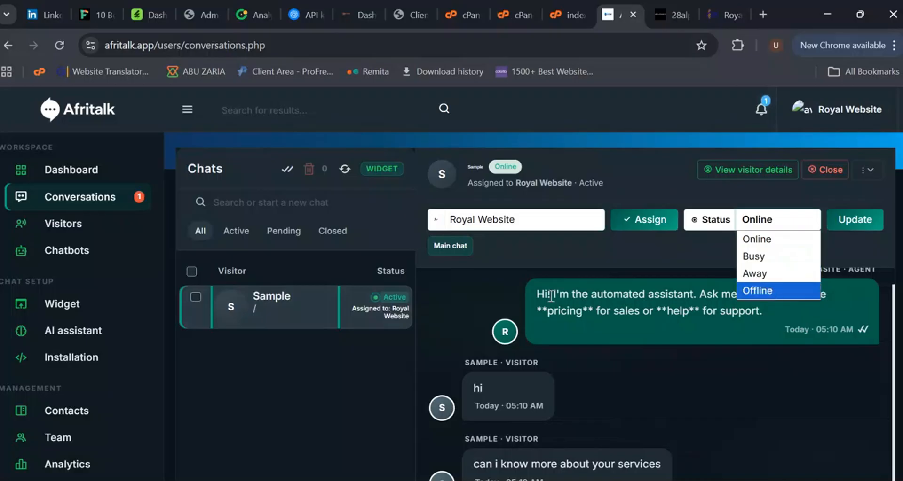
pyautogui.click(506, 292)
# Step: Reply to the visitor with the One moment quick reply and check it arrives in the site widget
pyautogui.scroll(-5, 612, 403)
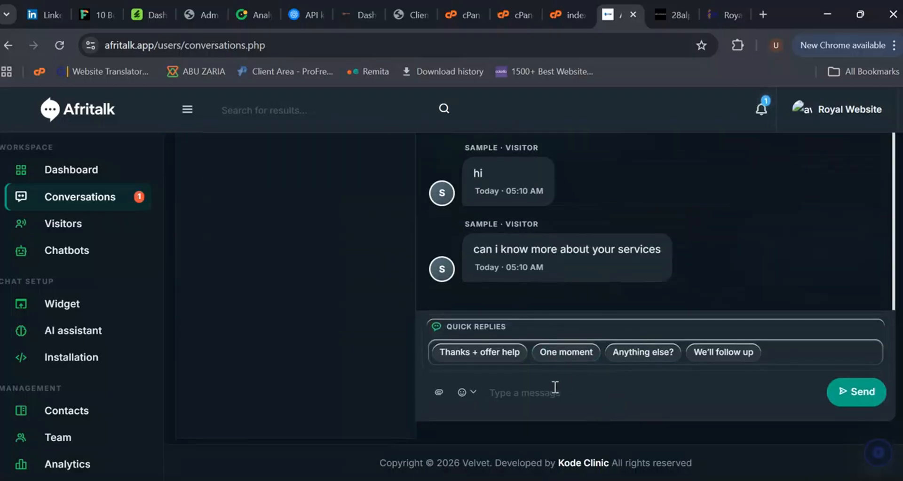
pyautogui.click(569, 355)
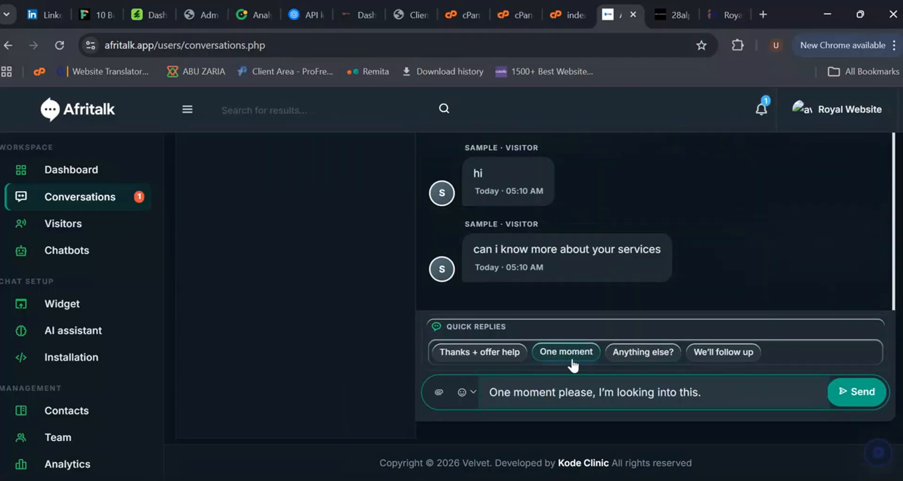
pyautogui.click(846, 393)
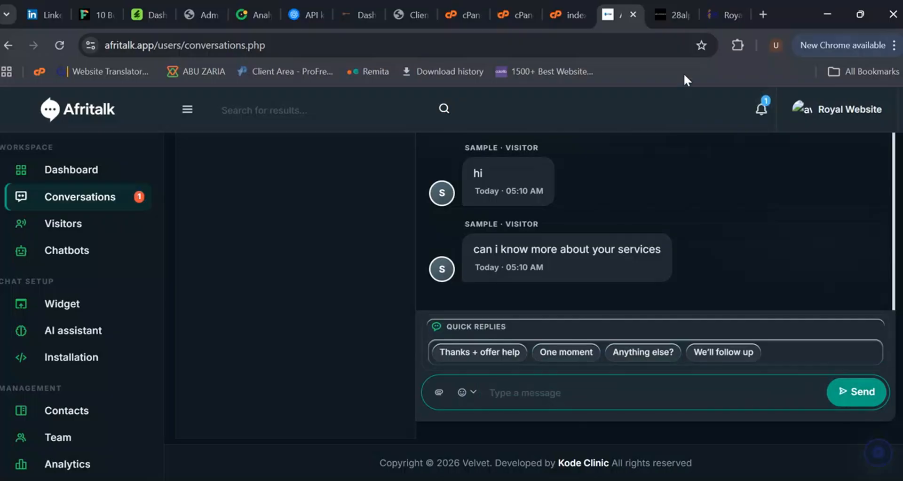
pyautogui.click(727, 15)
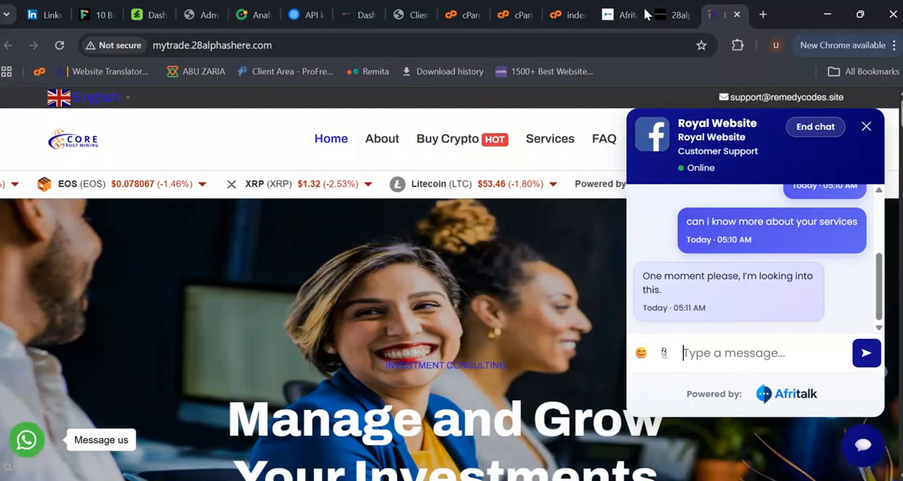
pyautogui.click(628, 8)
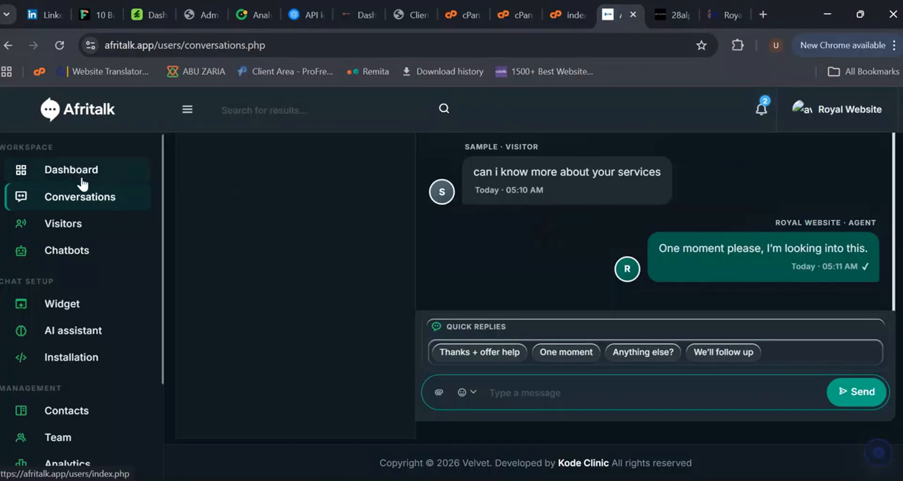
# Step: Open the Live visitors page and scroll through the visitor's row details and actions
pyautogui.click(73, 230)
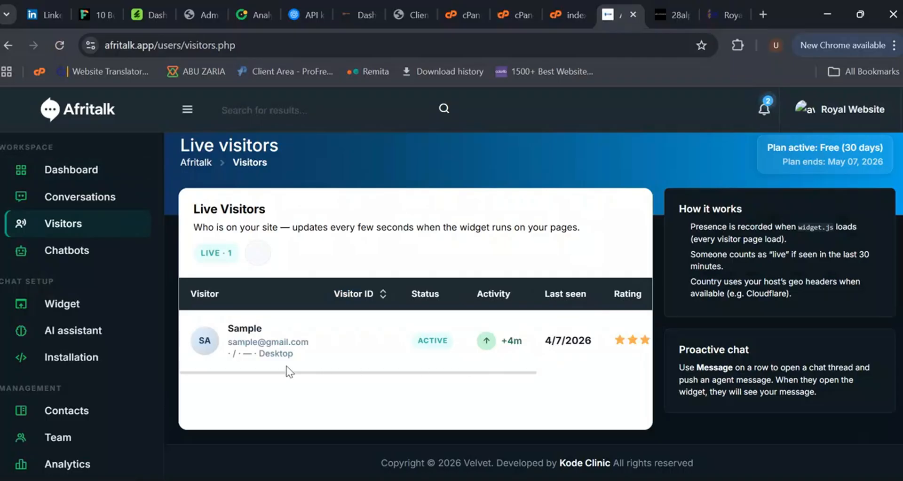
pyautogui.moveTo(282, 373); pyautogui.dragTo(472, 388)
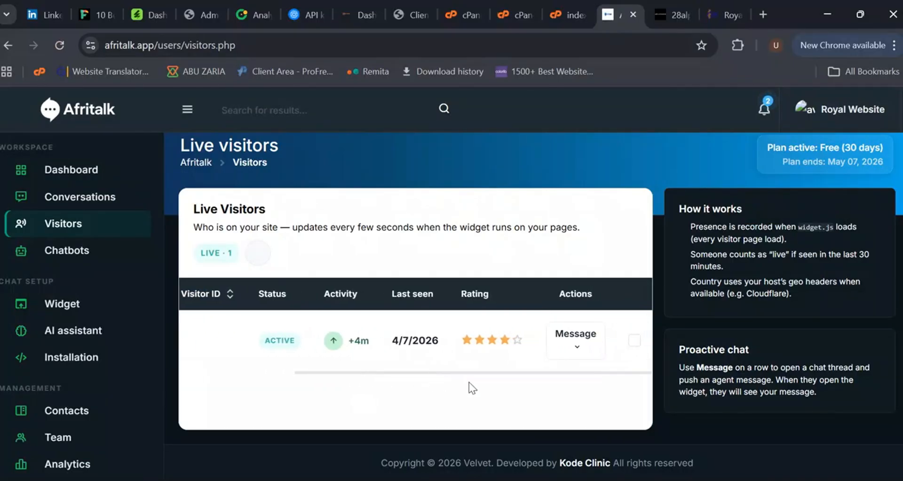
pyautogui.click(635, 340)
pyautogui.moveTo(456, 376); pyautogui.dragTo(314, 375)
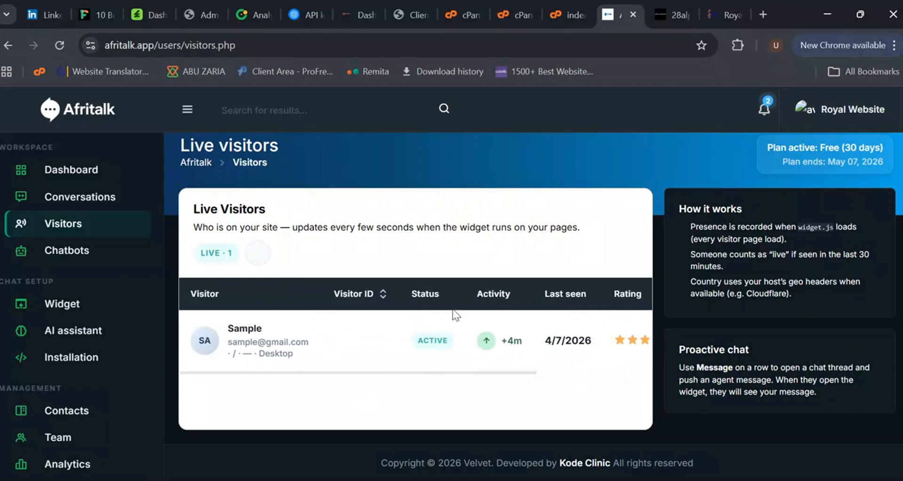
# Step: Open Chatbots and review the welcome message, FAQ auto-replies and keyword response rules
pyautogui.click(89, 255)
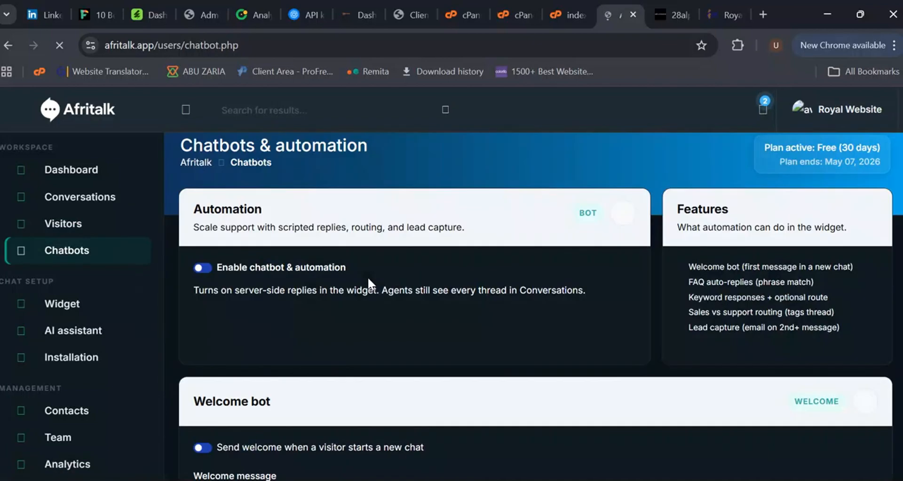
pyautogui.scroll(-4, 368, 280)
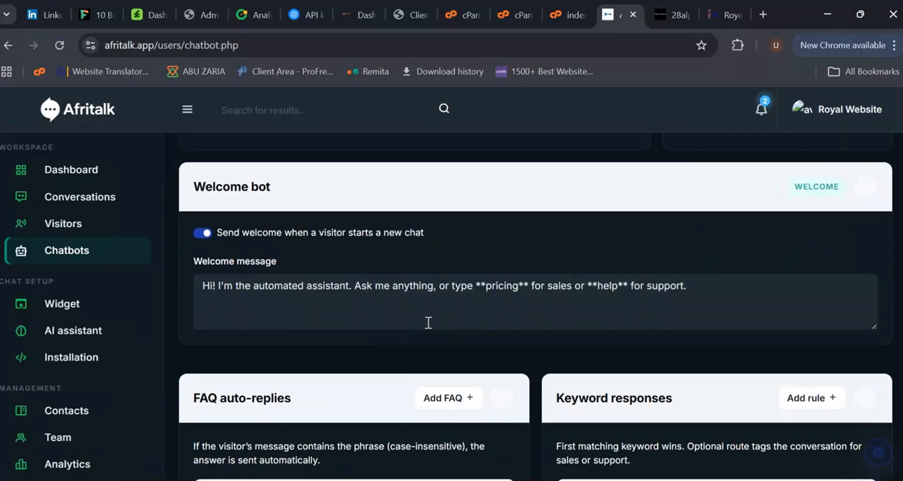
pyautogui.moveTo(695, 290); pyautogui.dragTo(208, 296)
pyautogui.scroll(-2, 521, 295)
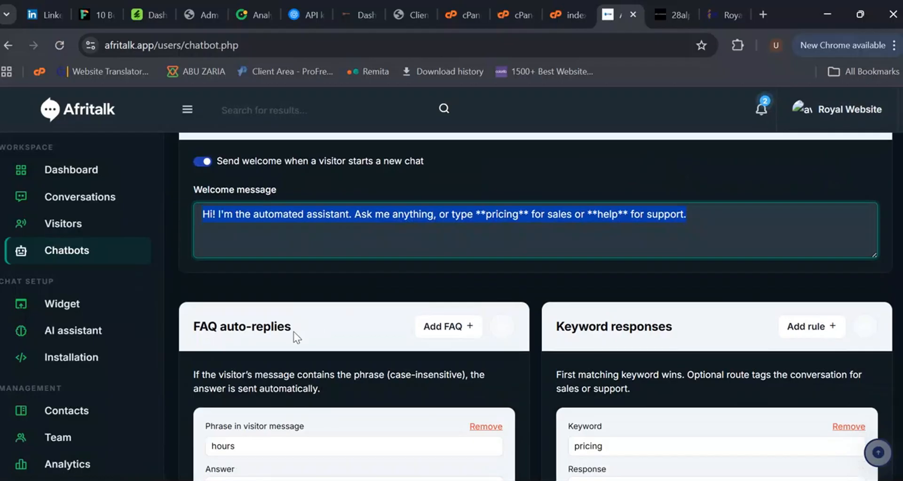
pyautogui.scroll(-2, 296, 336)
pyautogui.scroll(-2, 306, 376)
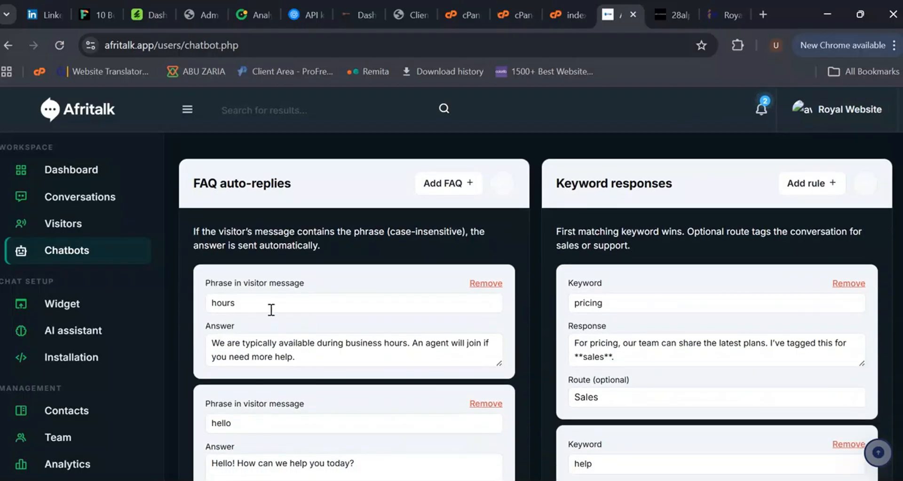
pyautogui.click(246, 310)
pyautogui.moveTo(310, 353); pyautogui.dragTo(210, 338)
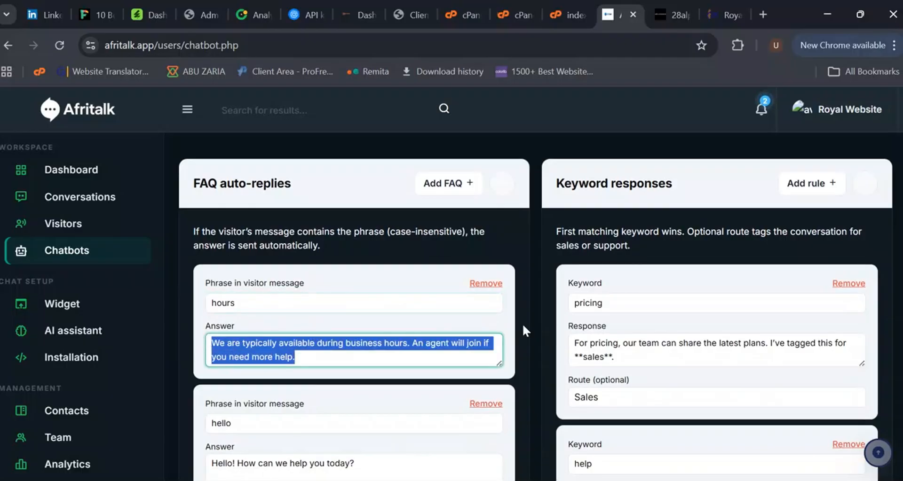
pyautogui.doubleClick(642, 305)
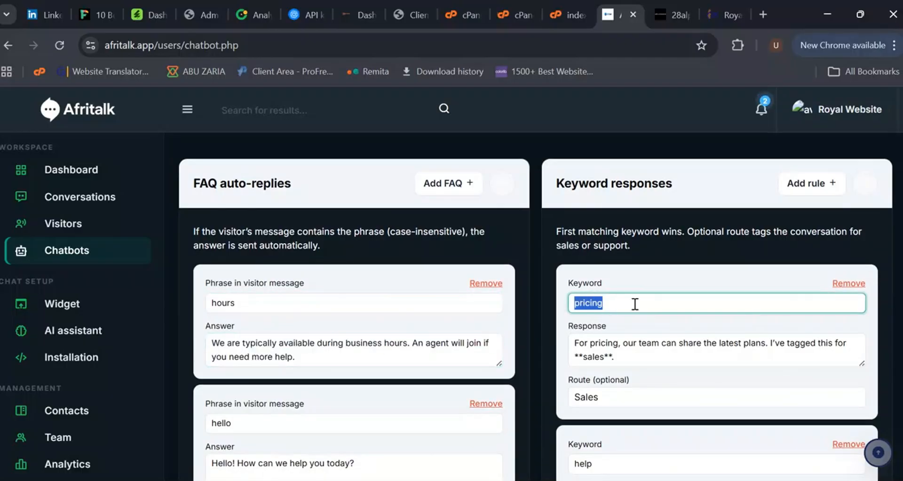
pyautogui.scroll(-2, 710, 374)
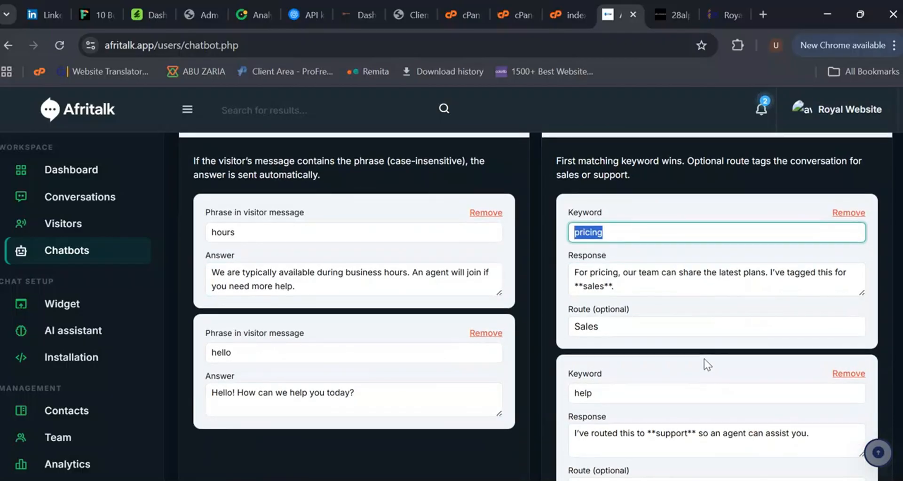
pyautogui.scroll(5, 704, 359)
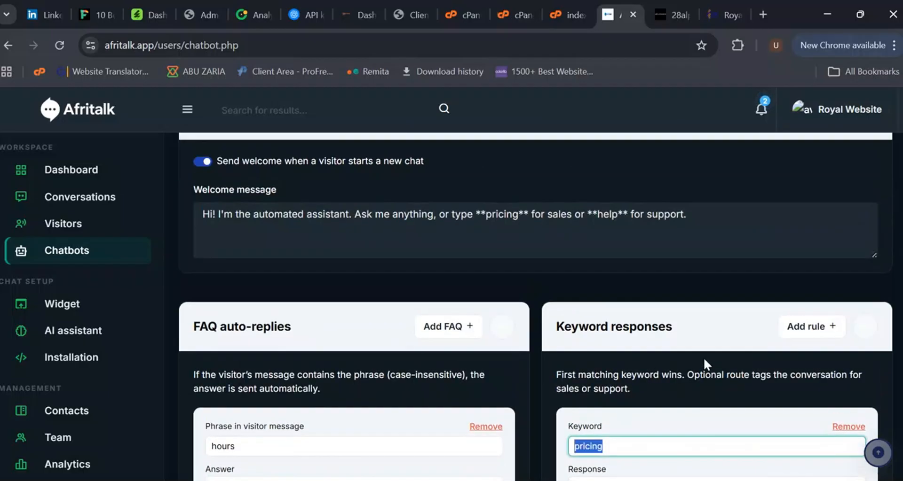
# Step: Add a new blank keyword response rule
pyautogui.click(805, 338)
pyautogui.scroll(-6, 689, 362)
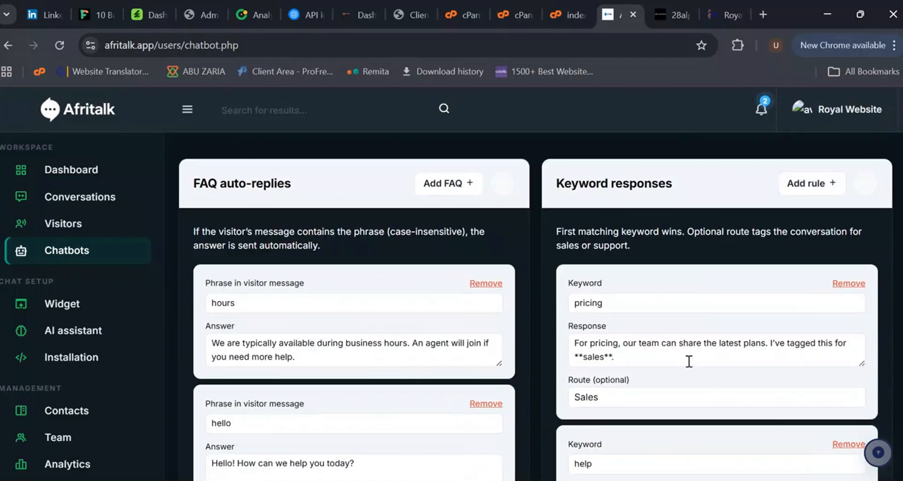
pyautogui.scroll(-3, 616, 338)
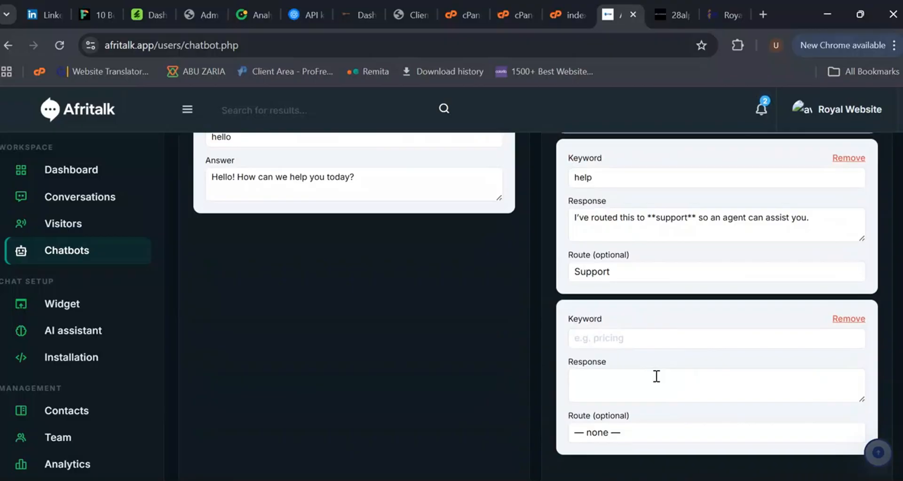
# Step: Remove the new blank keyword response rule
pyautogui.click(628, 337)
pyautogui.click(632, 392)
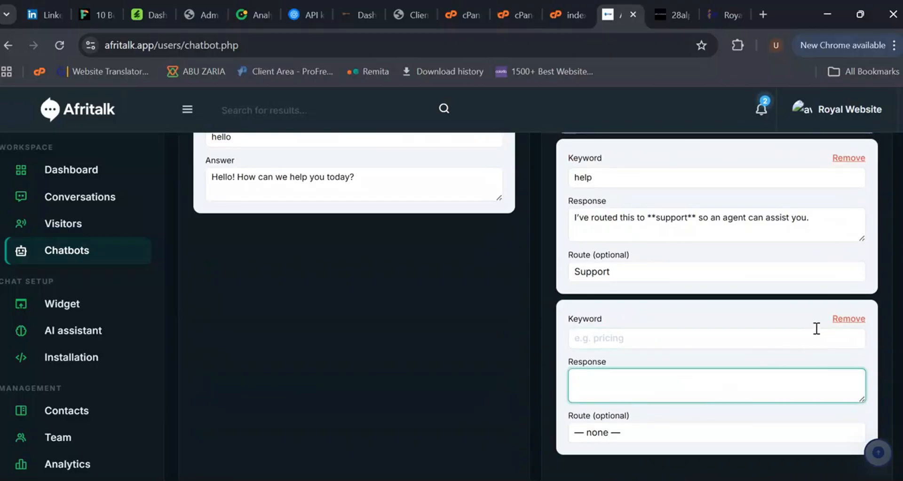
pyautogui.click(847, 319)
# Step: Enable the lead capture bot to ask for email after the visitor's second message
pyautogui.scroll(-3, 417, 282)
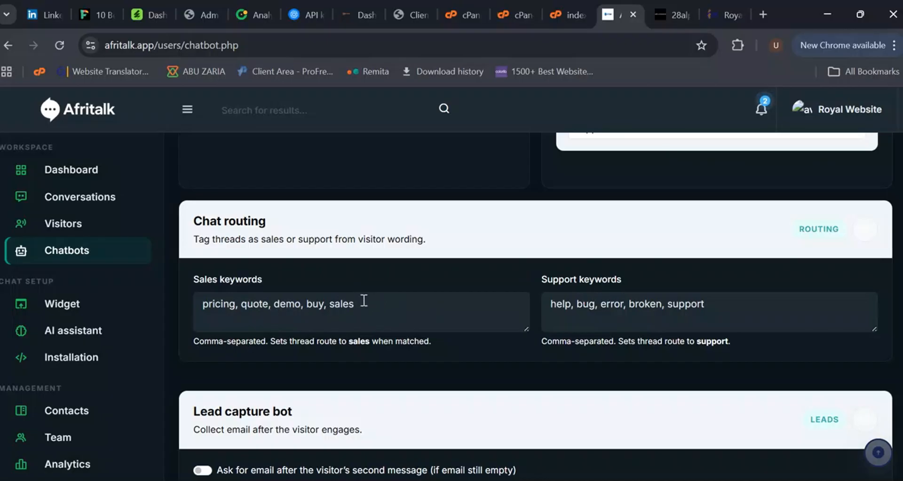
pyautogui.scroll(-3, 588, 337)
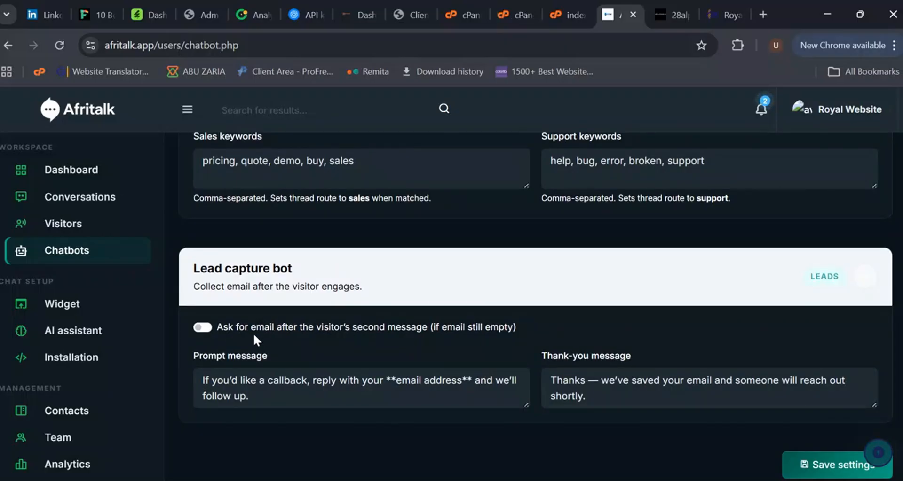
pyautogui.click(203, 329)
pyautogui.scroll(-1, 529, 374)
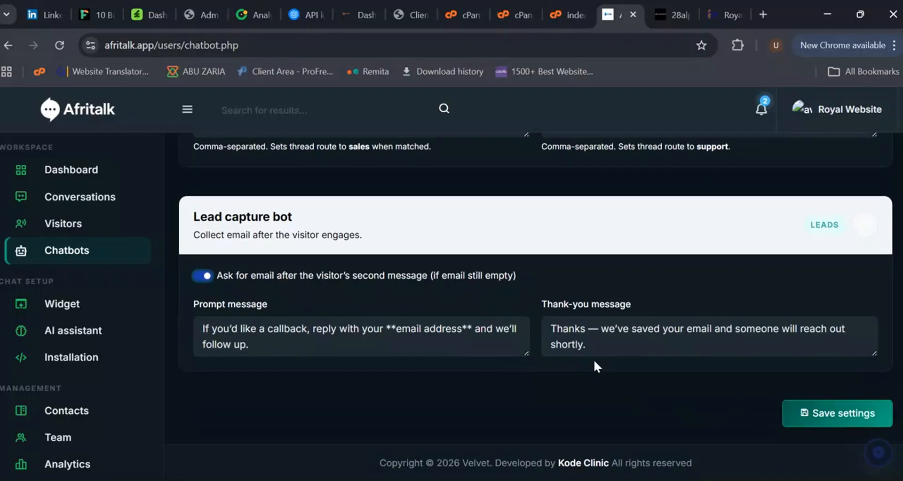
# Step: Open the Widget settings and look over the appearance options and live preview
pyautogui.click(80, 306)
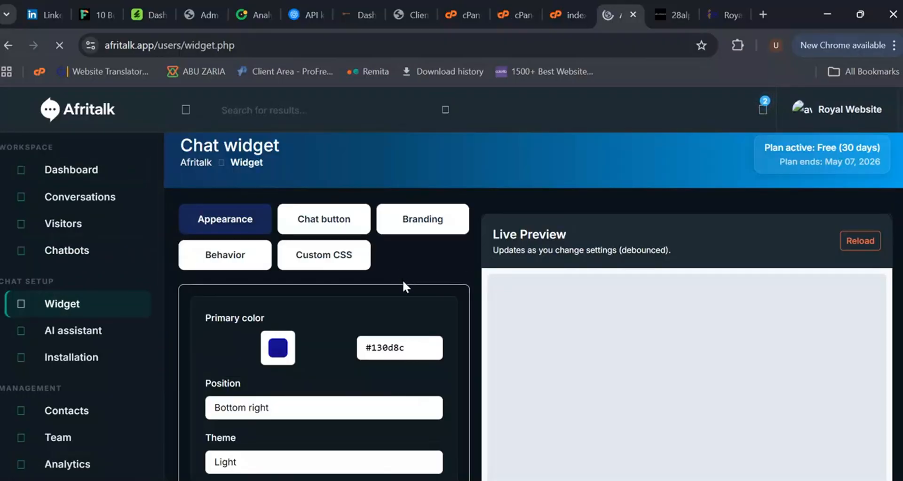
pyautogui.scroll(-5, 569, 345)
pyautogui.scroll(2, 569, 345)
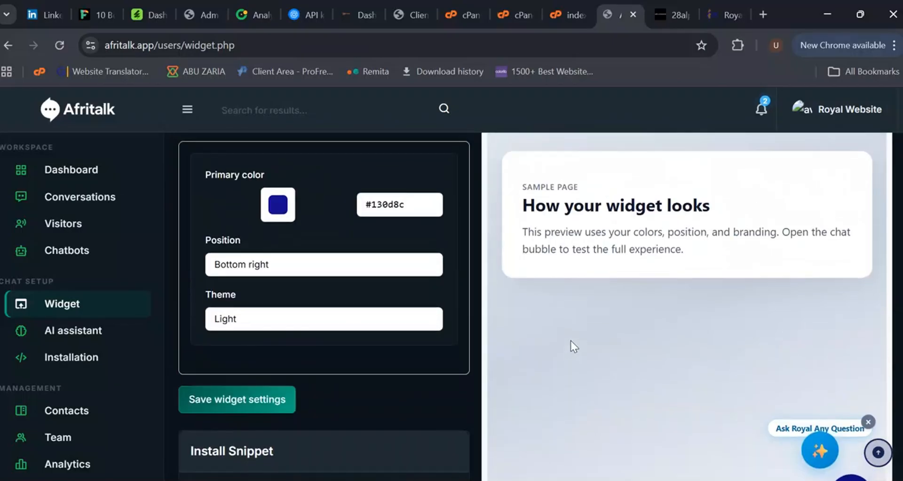
pyautogui.scroll(-1, 611, 353)
pyautogui.scroll(-1, 632, 362)
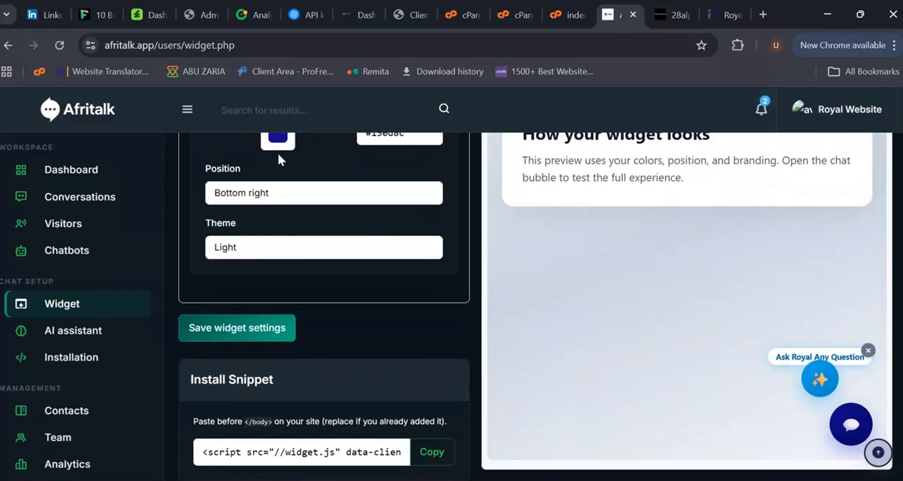
pyautogui.scroll(1, 280, 155)
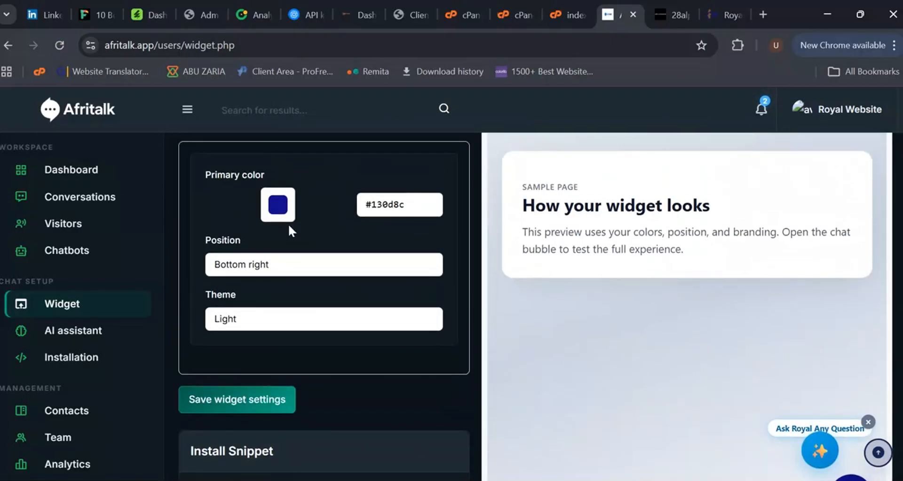
pyautogui.scroll(2, 289, 228)
pyautogui.scroll(-2, 291, 229)
pyautogui.scroll(-2, 292, 229)
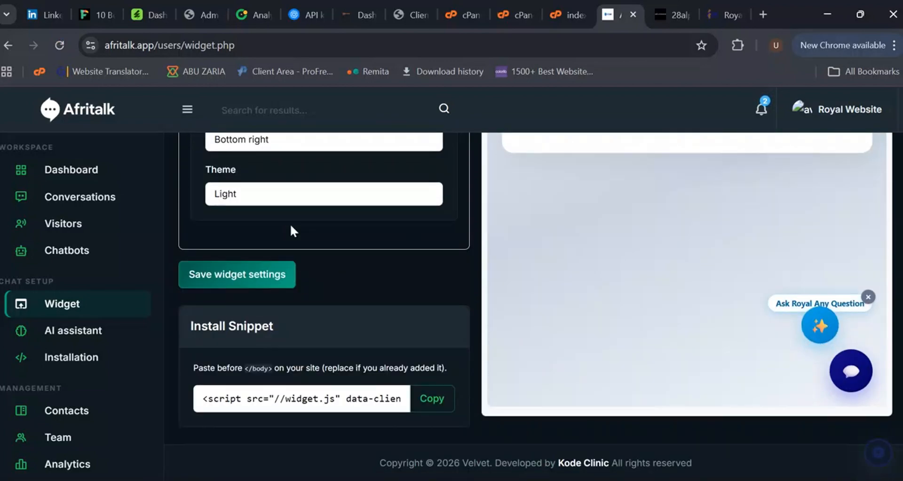
pyautogui.scroll(3, 325, 278)
pyautogui.scroll(2, 317, 272)
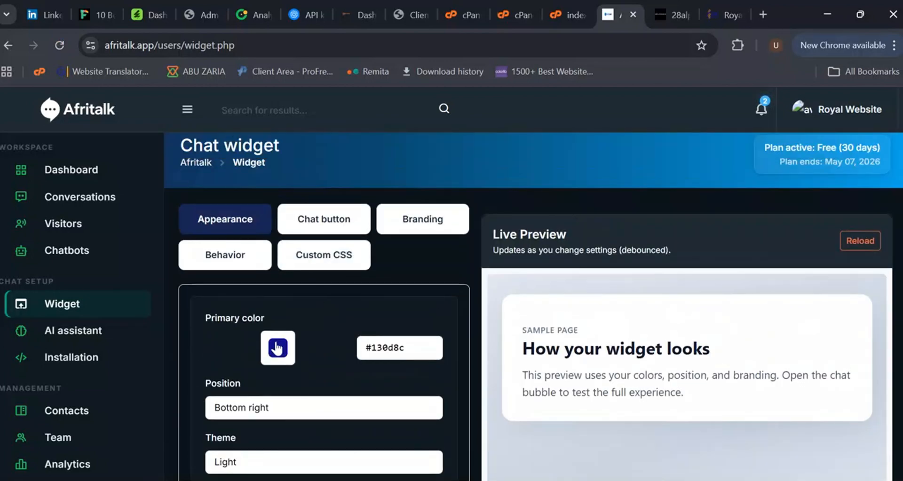
# Step: Change the widget's primary color to #611515
pyautogui.click(278, 348)
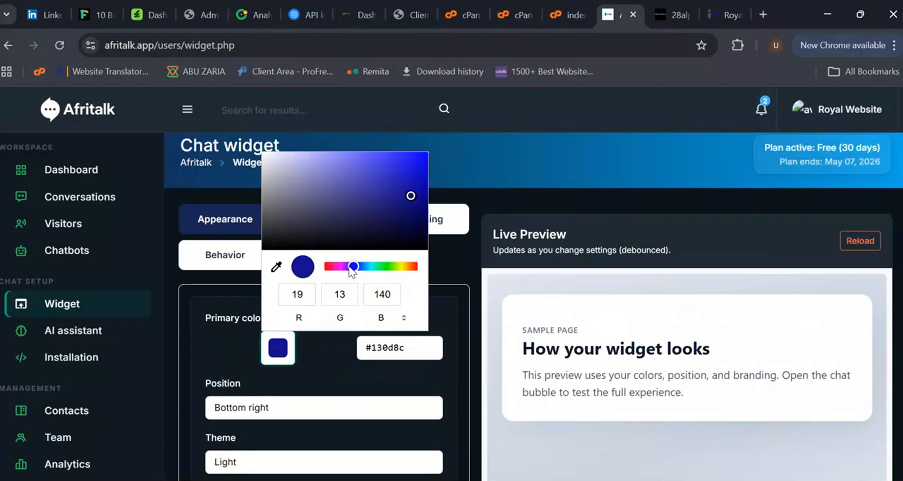
pyautogui.moveTo(352, 271); pyautogui.dragTo(324, 266)
pyautogui.click(394, 212)
pyautogui.scroll(-3, 681, 355)
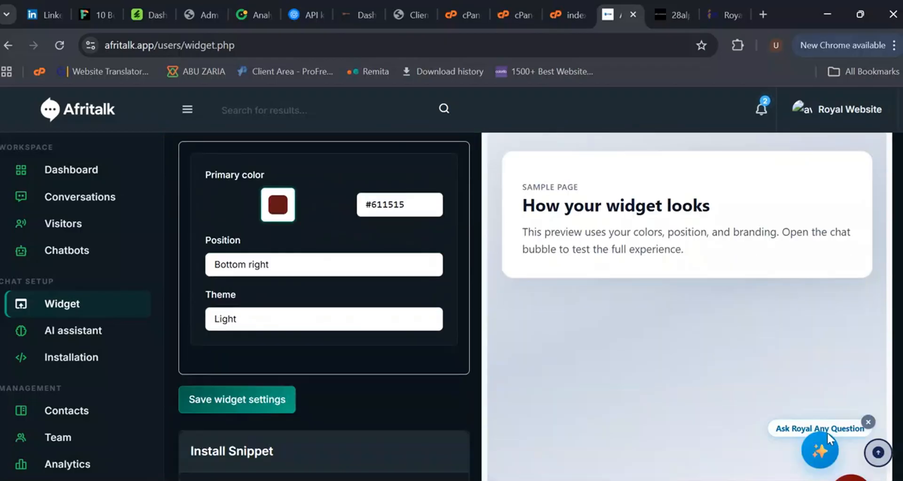
pyautogui.scroll(-2, 827, 435)
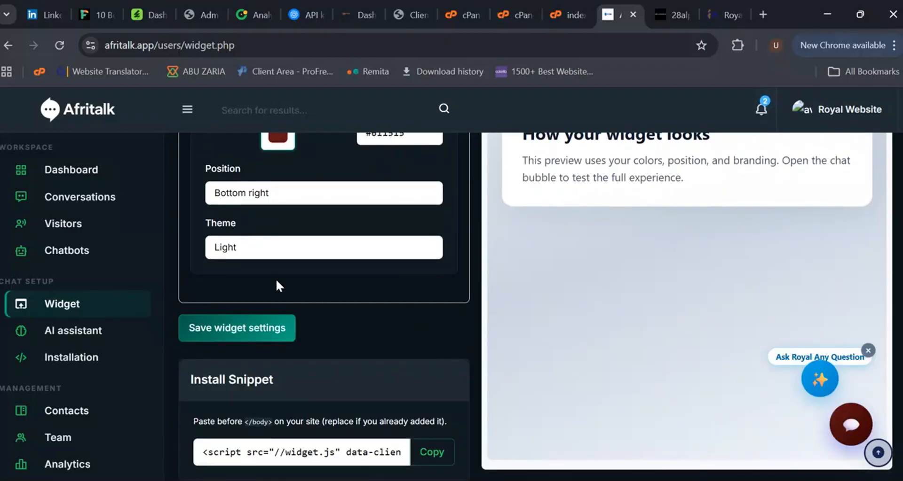
pyautogui.scroll(5, 278, 286)
# Step: Set the chat button's launcher style to Pill — “Chat” label
pyautogui.click(324, 223)
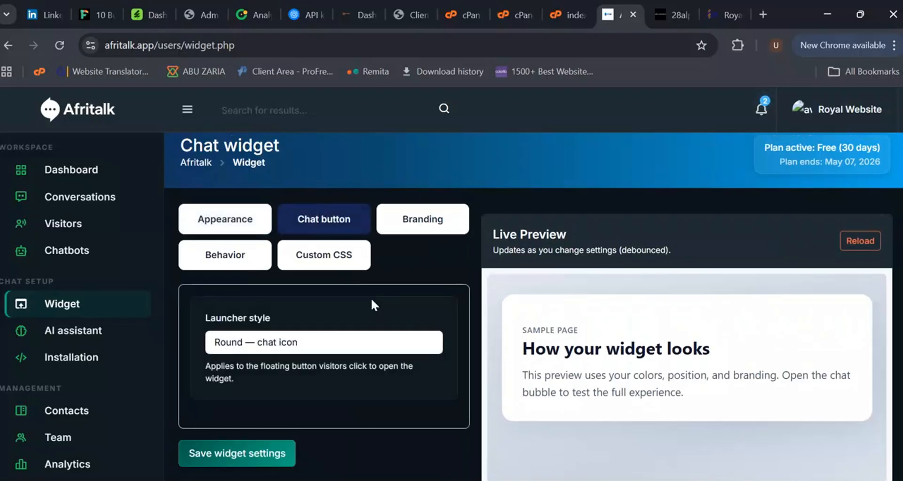
pyautogui.scroll(-3, 374, 305)
pyautogui.click(331, 210)
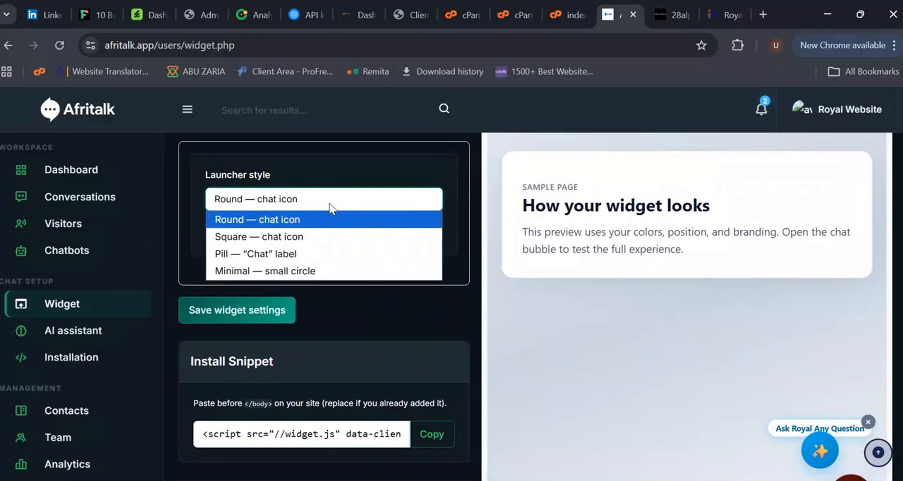
pyautogui.click(303, 237)
pyautogui.scroll(-2, 700, 383)
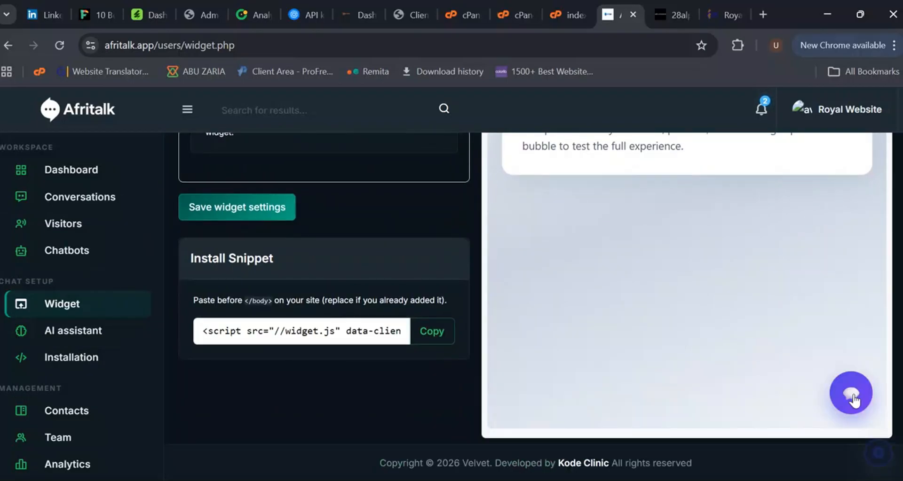
pyautogui.scroll(3, 348, 278)
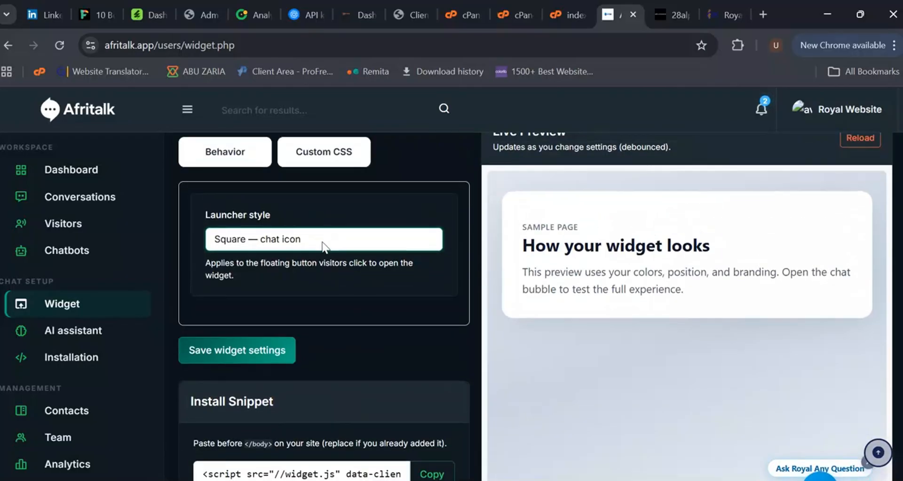
pyautogui.click(325, 242)
pyautogui.click(285, 294)
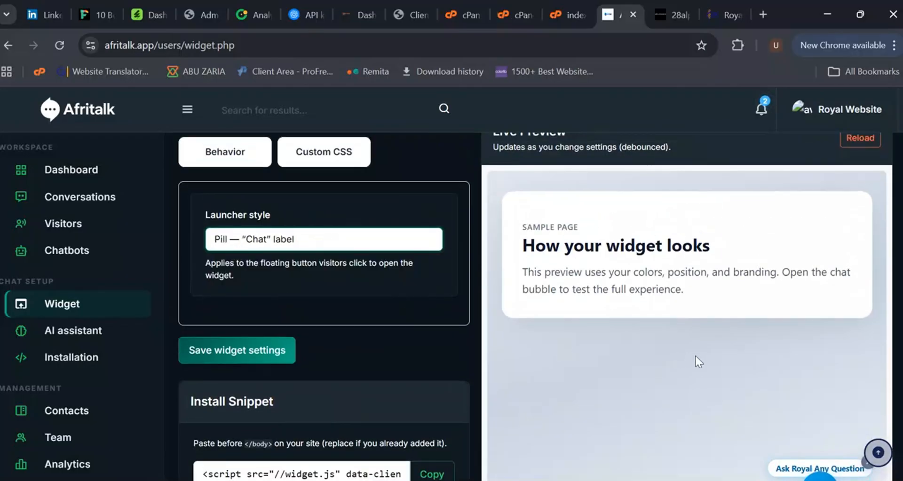
pyautogui.scroll(-3, 695, 356)
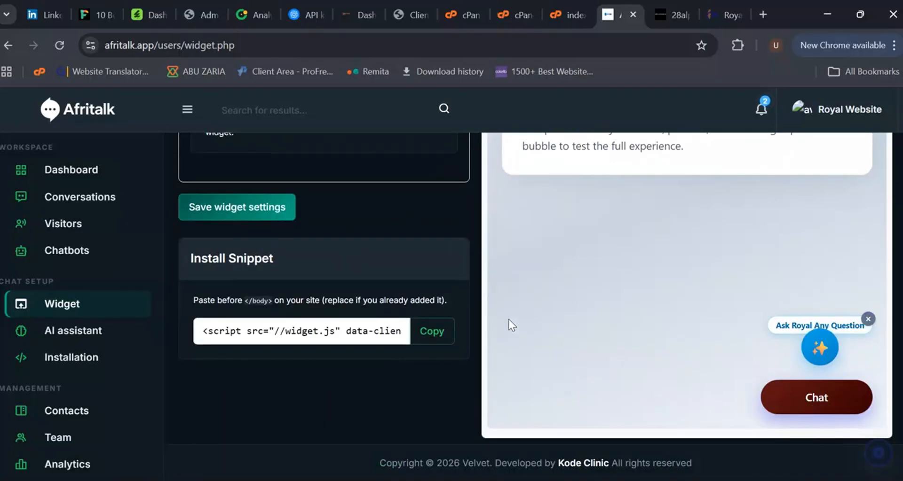
pyautogui.scroll(3, 329, 304)
pyautogui.scroll(-2, 317, 313)
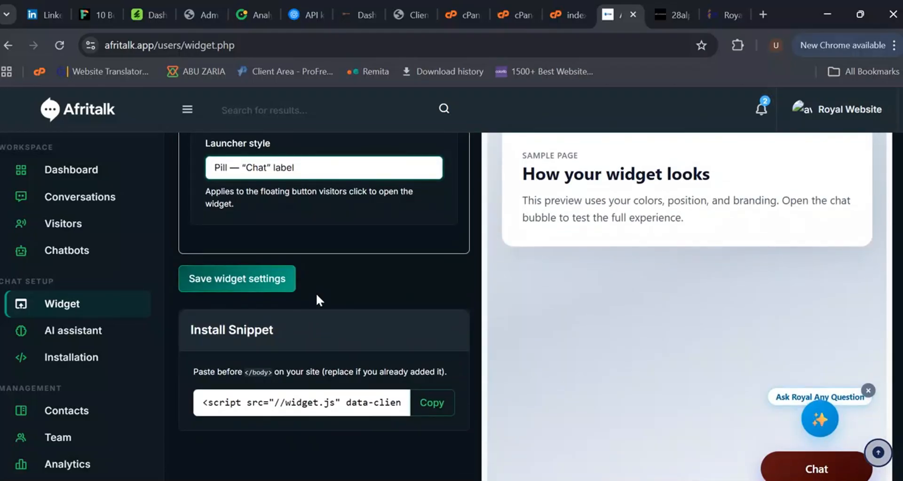
# Step: Open the Branding settings and review the brand name, greeting, logo and welcome image fields
pyautogui.scroll(3, 316, 298)
pyautogui.click(411, 187)
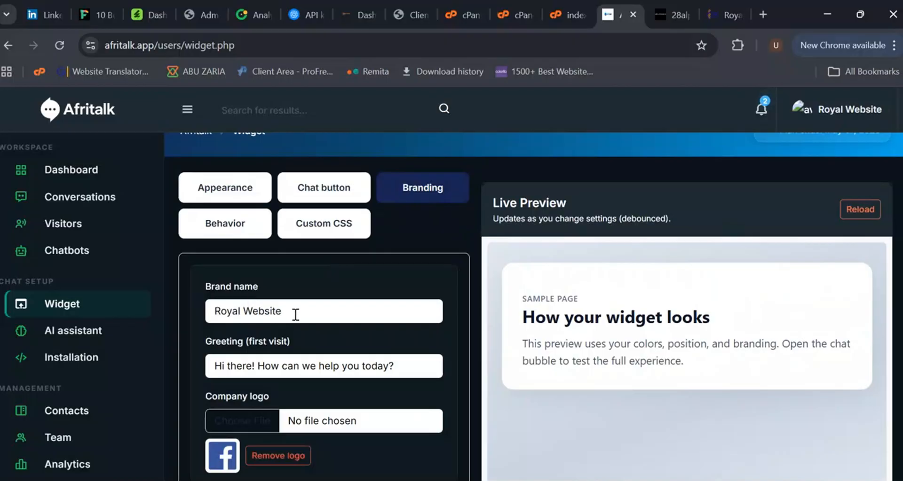
pyautogui.scroll(-2, 291, 357)
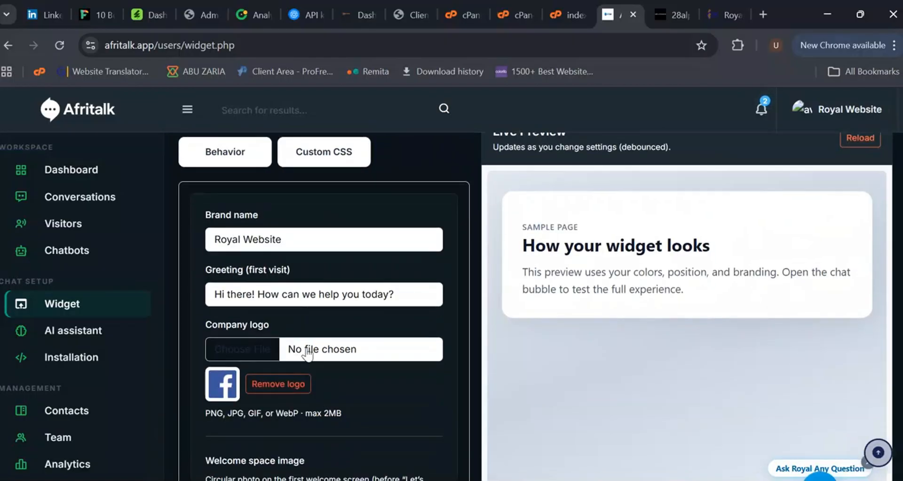
pyautogui.scroll(-2, 262, 350)
pyautogui.scroll(-3, 263, 350)
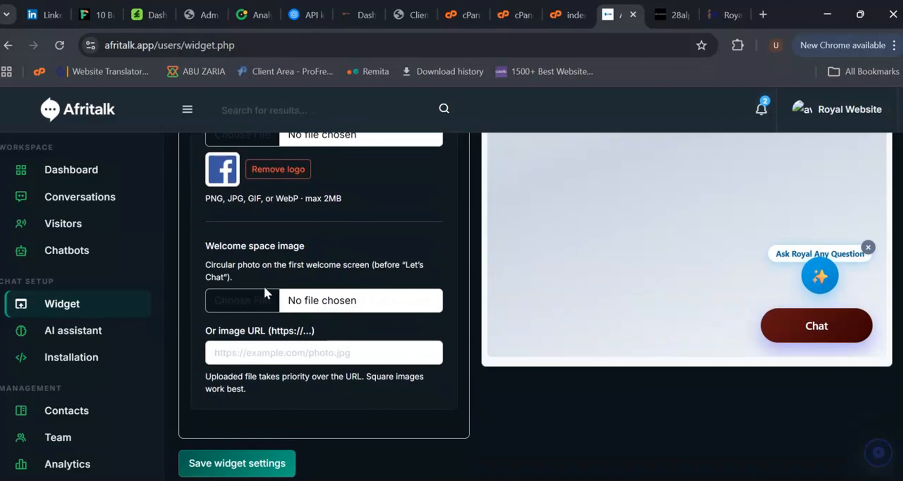
# Step: Switch to the trading site and end the current chat in the widget
pyautogui.click(728, 7)
pyautogui.click(818, 126)
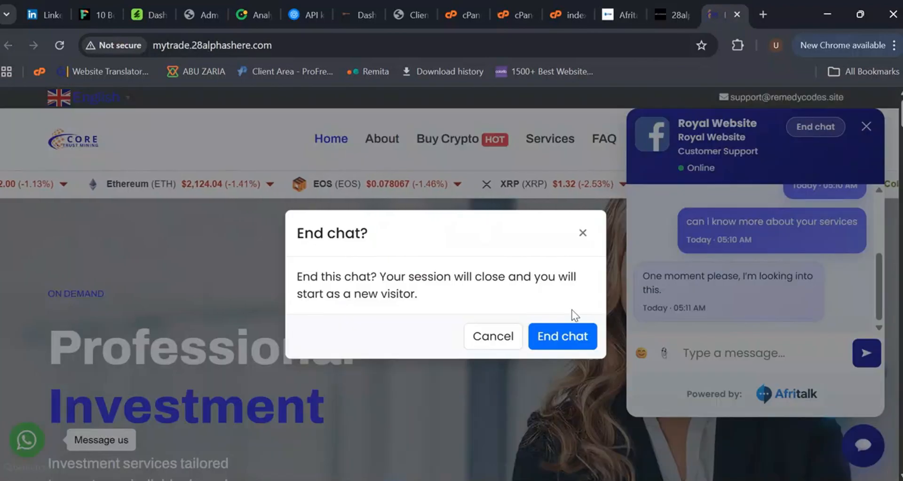
pyautogui.click(564, 337)
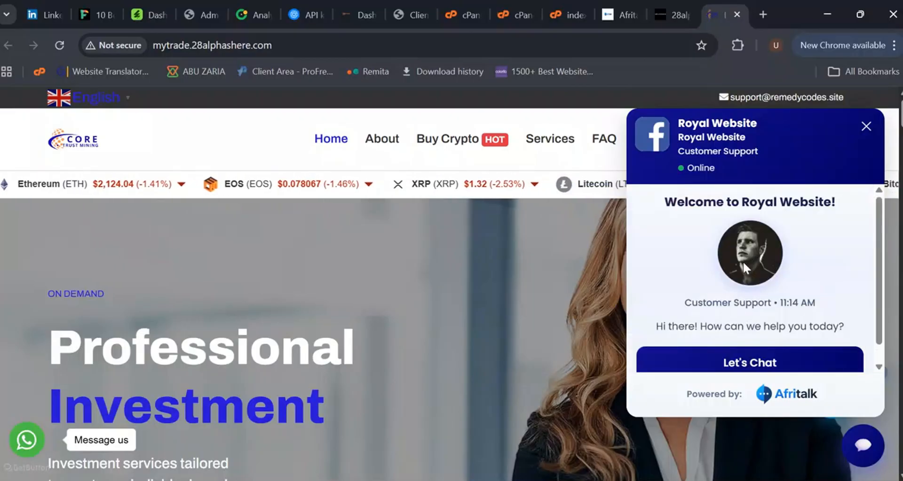
# Step: Return to the dashboard, open Installation and copy the WordPress embed snippet
pyautogui.click(617, 14)
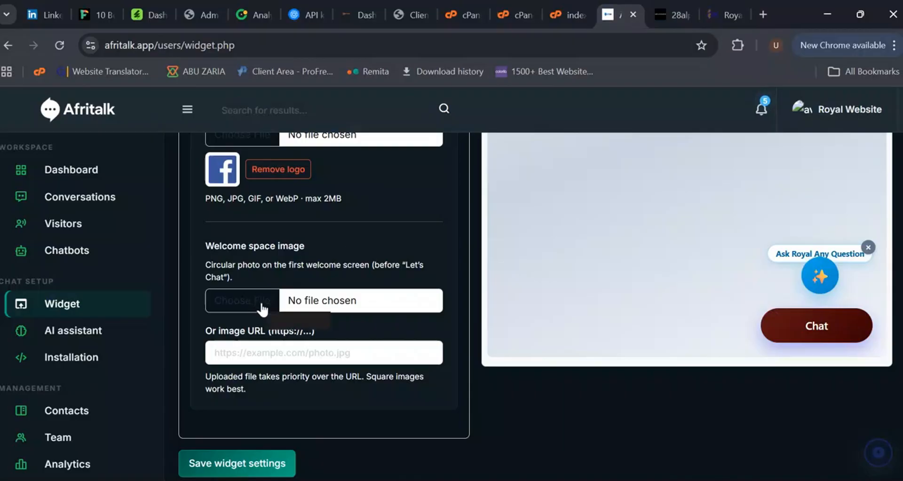
pyautogui.click(95, 335)
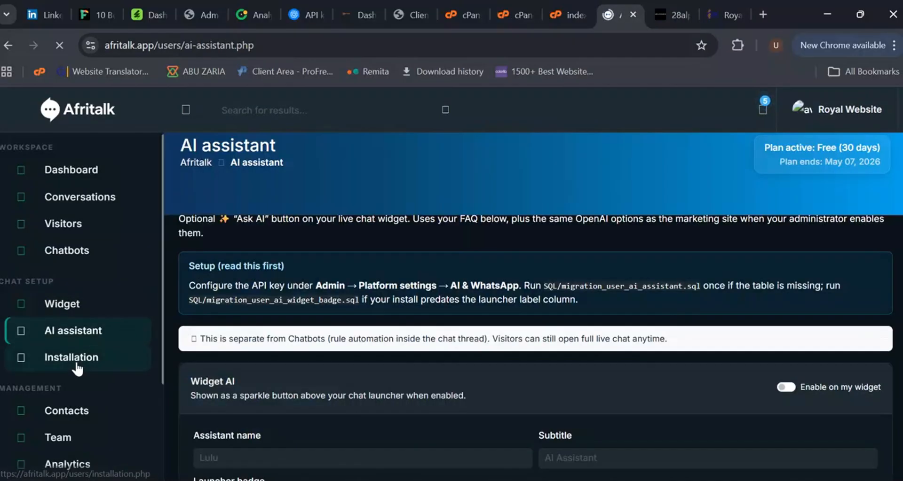
pyautogui.click(76, 364)
pyautogui.scroll(-3, 583, 304)
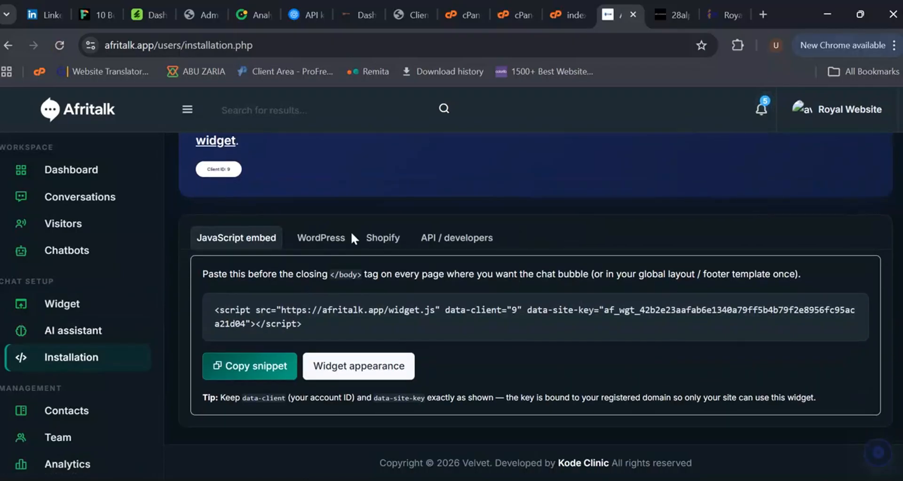
pyautogui.click(326, 240)
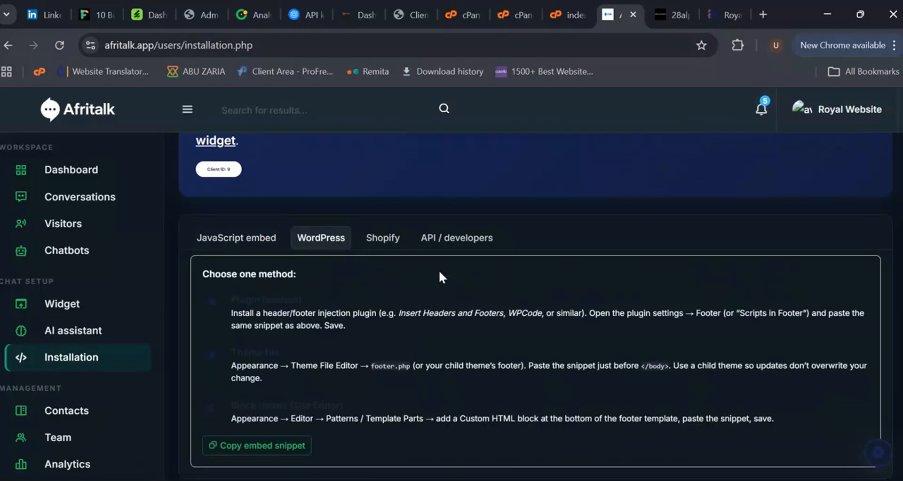
pyautogui.scroll(-1, 292, 317)
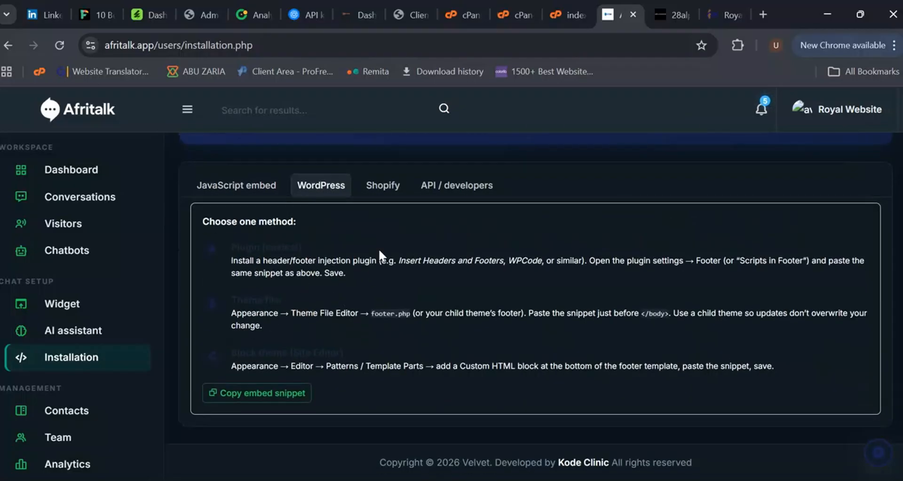
pyautogui.click(292, 397)
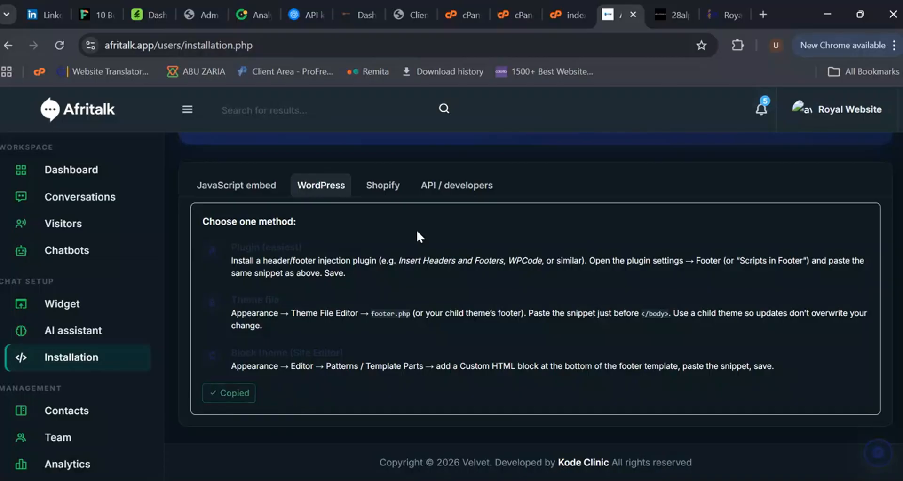
# Step: View the API / developers installation details
pyautogui.click(390, 188)
pyautogui.click(438, 241)
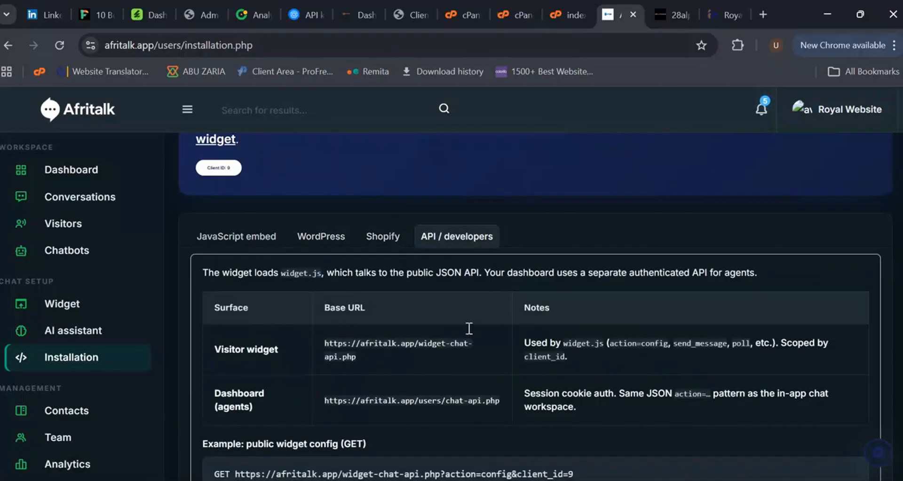
pyautogui.scroll(-3, 465, 327)
pyautogui.scroll(3, 458, 329)
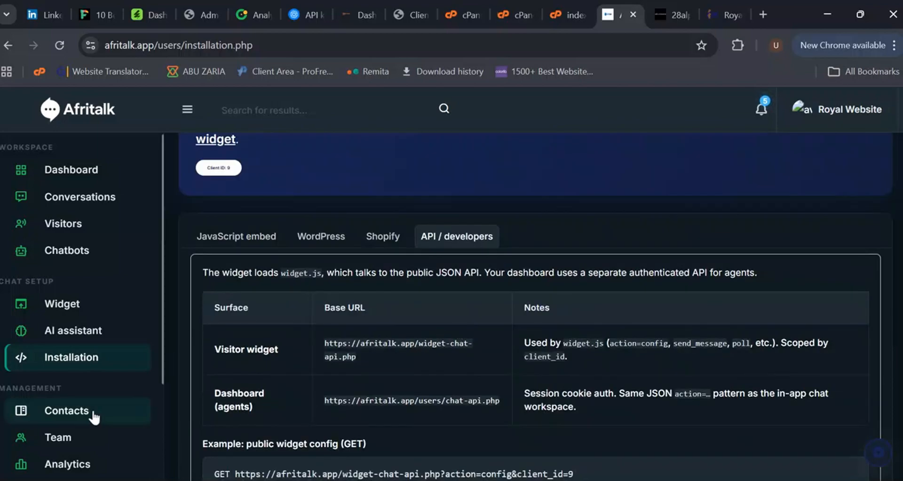
# Step: Open Contacts and view the listed contact's chat history
pyautogui.click(71, 411)
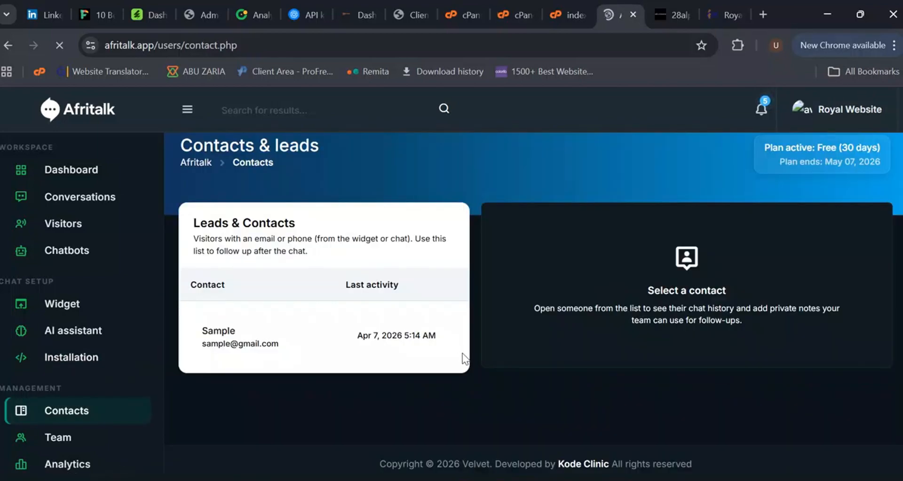
pyautogui.click(262, 347)
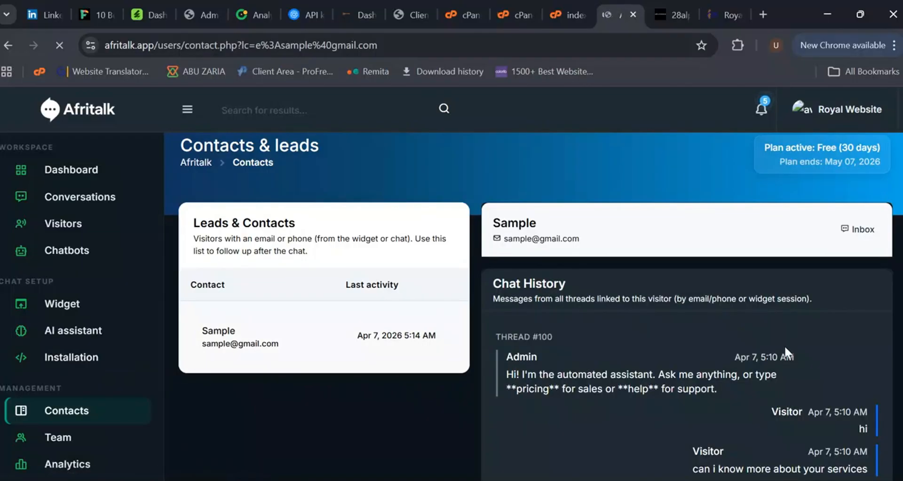
# Step: Finish reading the contact's chat history, then open the Team page and review its roles and account owner sections
pyautogui.scroll(-6, 783, 346)
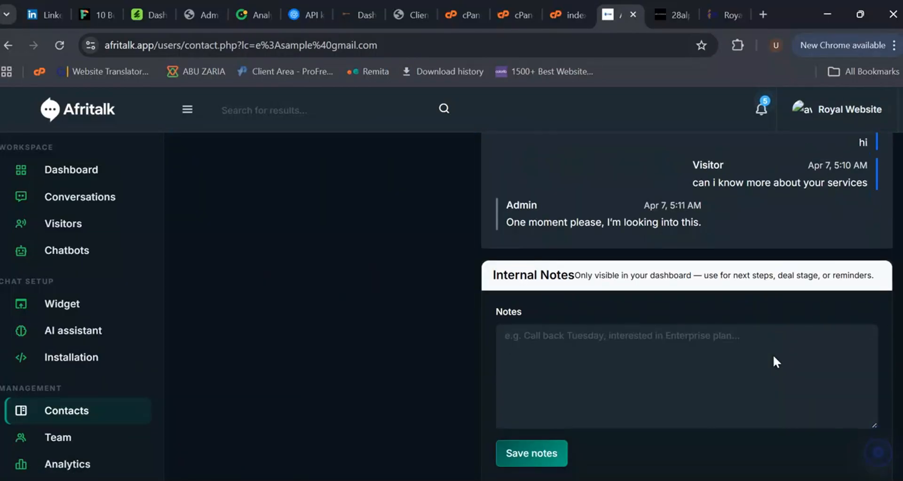
pyautogui.scroll(3, 773, 357)
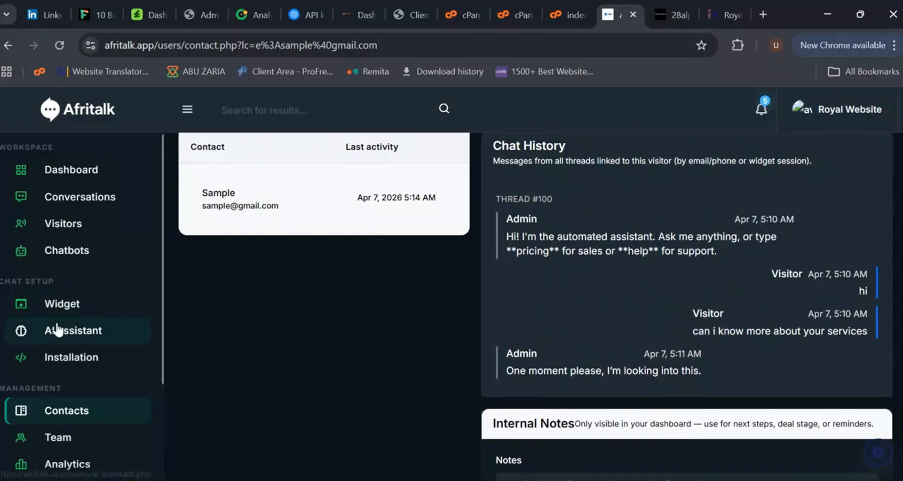
pyautogui.scroll(-2, 87, 331)
pyautogui.click(68, 369)
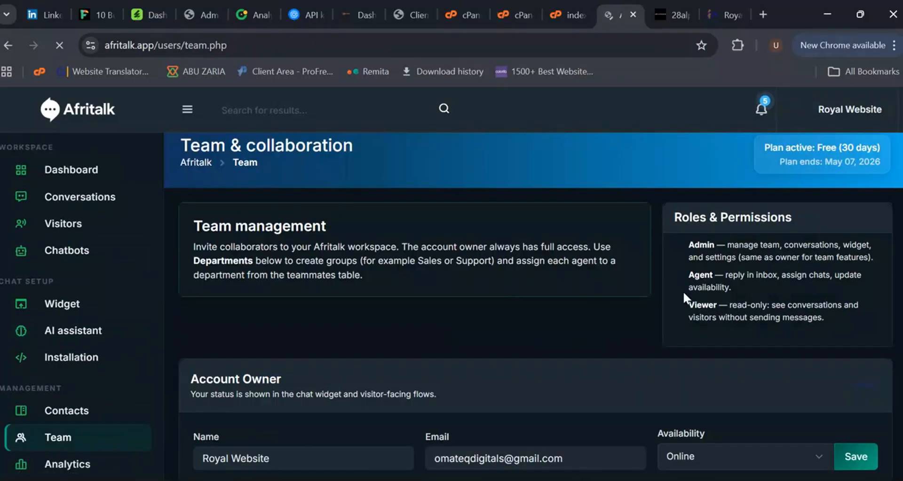
pyautogui.scroll(-3, 731, 341)
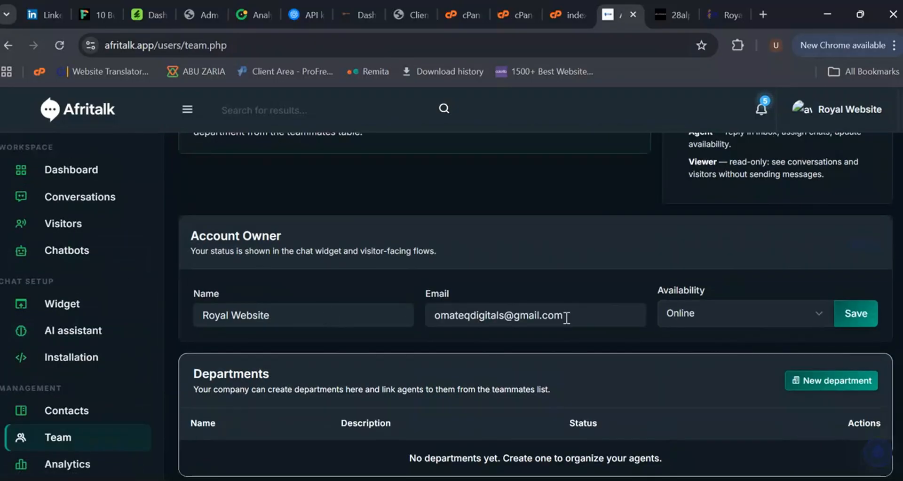
pyautogui.scroll(-2, 566, 319)
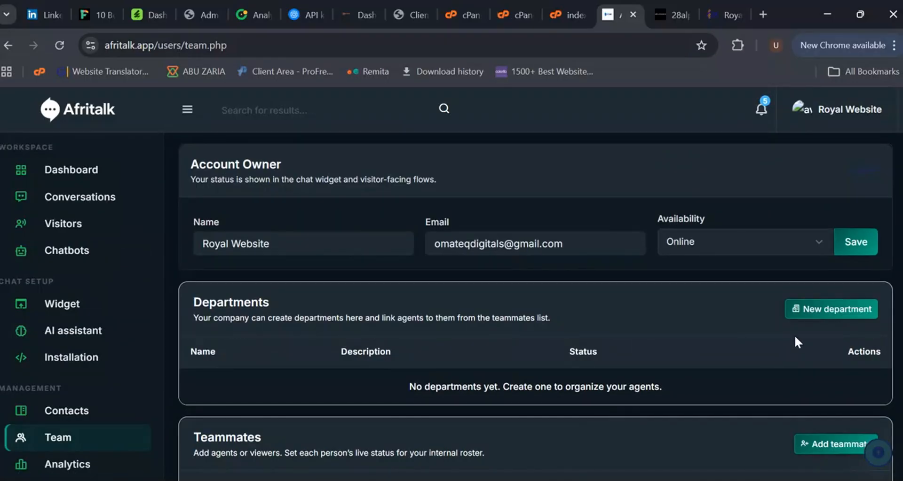
pyautogui.click(823, 310)
pyautogui.click(358, 245)
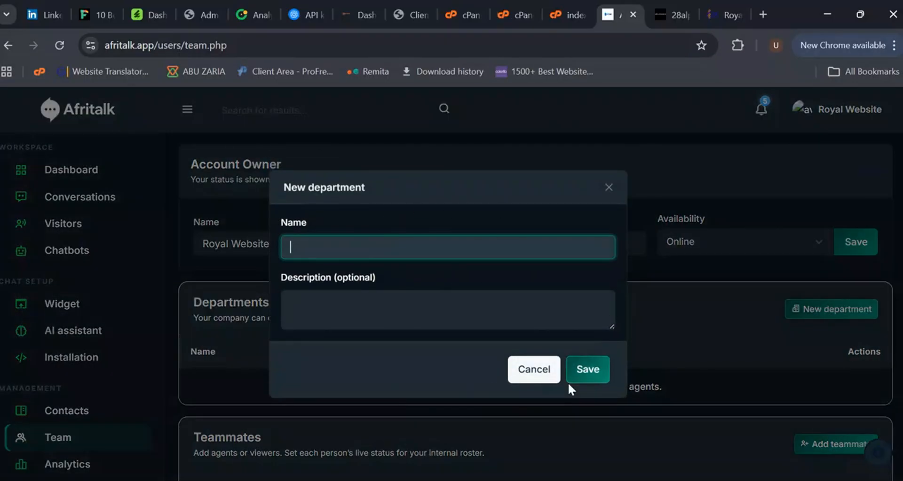
pyautogui.click(536, 372)
pyautogui.scroll(-2, 724, 348)
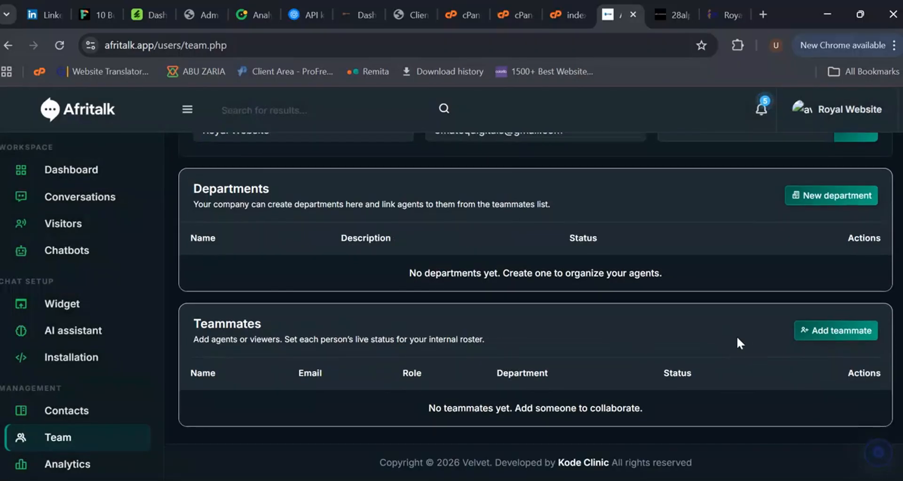
pyautogui.click(837, 330)
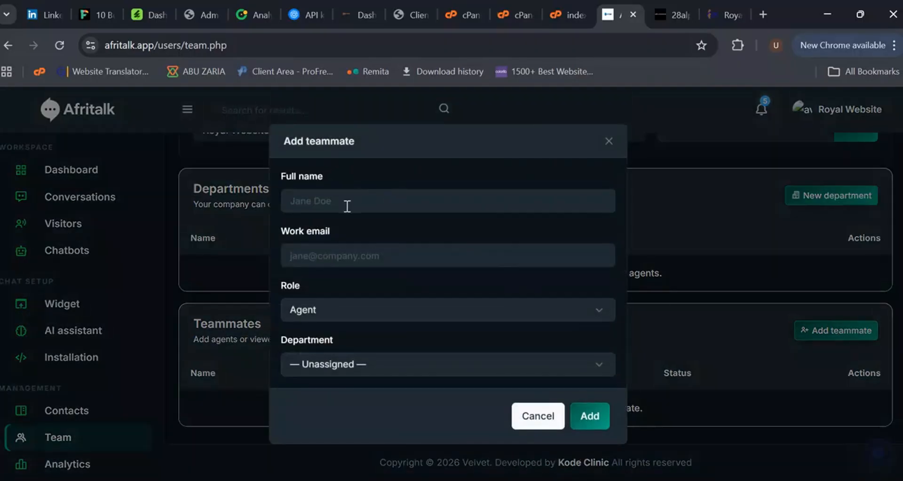
pyautogui.click(347, 207)
pyautogui.click(352, 256)
pyautogui.click(350, 312)
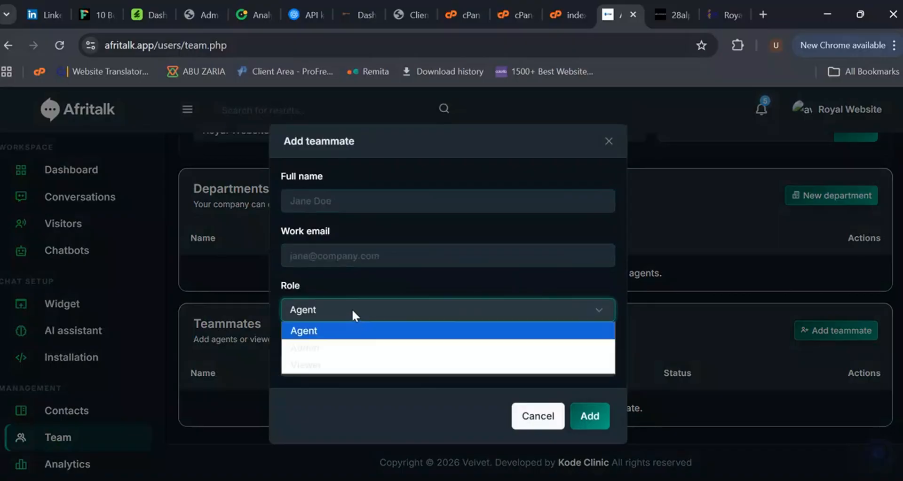
pyautogui.click(369, 256)
pyautogui.click(365, 368)
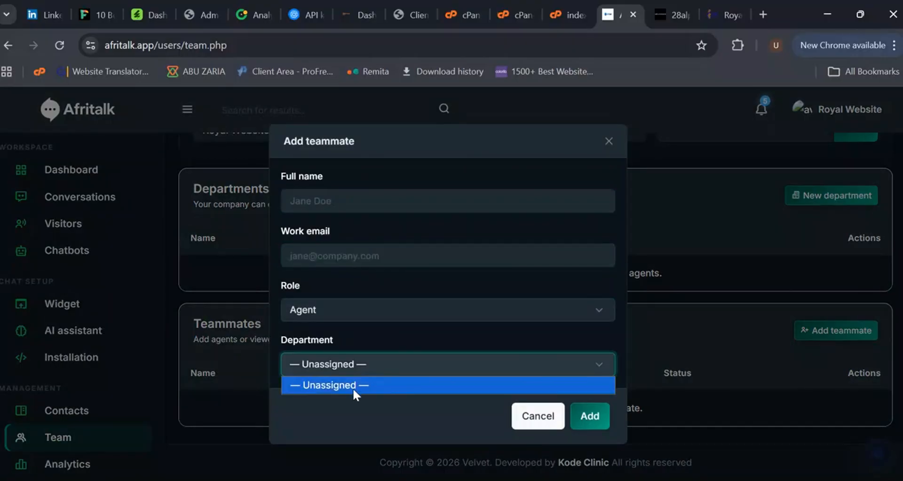
pyautogui.click(534, 426)
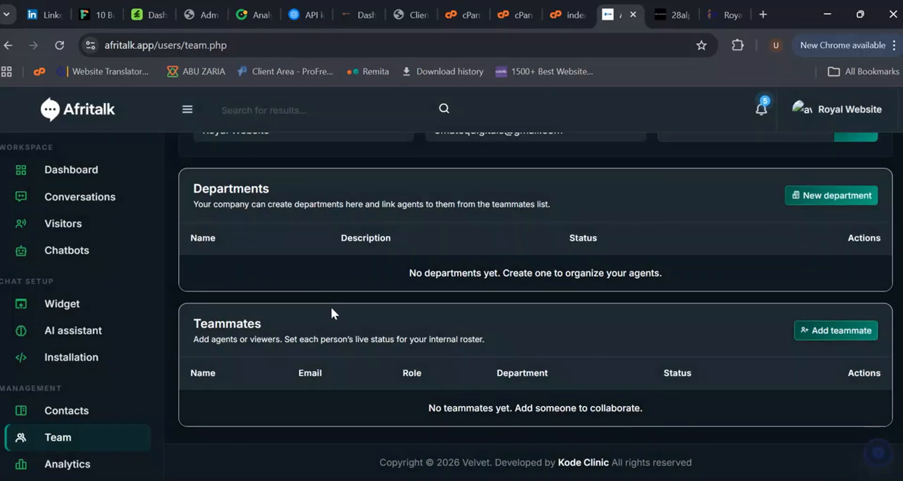
# Step: Open Analytics and review the chat chart, top entry pages, routing and recent activity
pyautogui.scroll(-2, 94, 395)
pyautogui.click(73, 395)
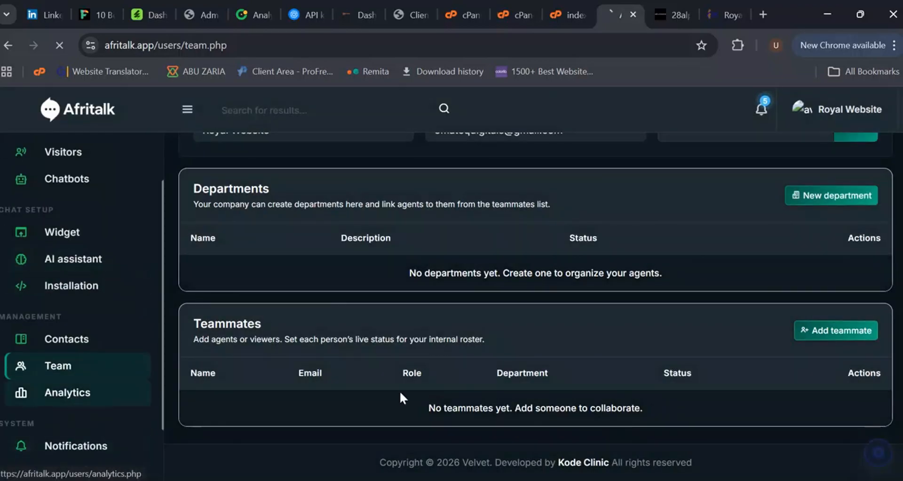
pyautogui.scroll(-8, 795, 329)
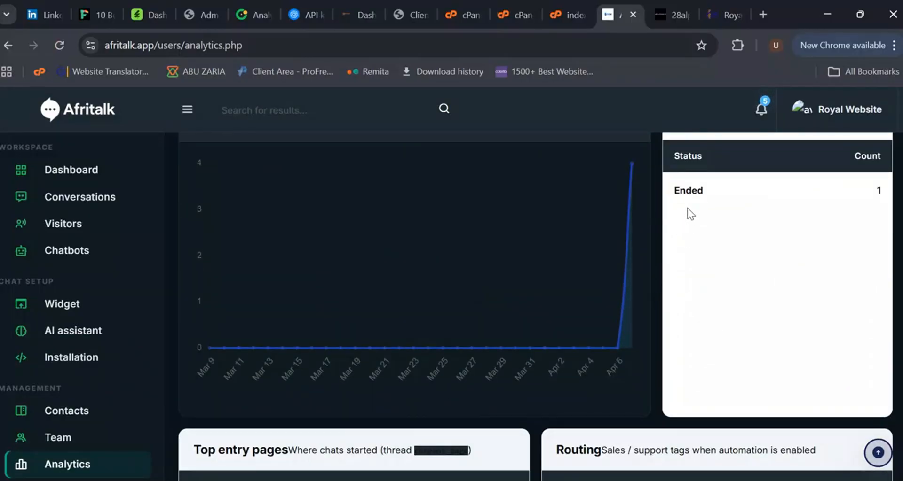
pyautogui.scroll(-1, 511, 354)
pyautogui.scroll(3, 518, 350)
pyautogui.scroll(-4, 658, 355)
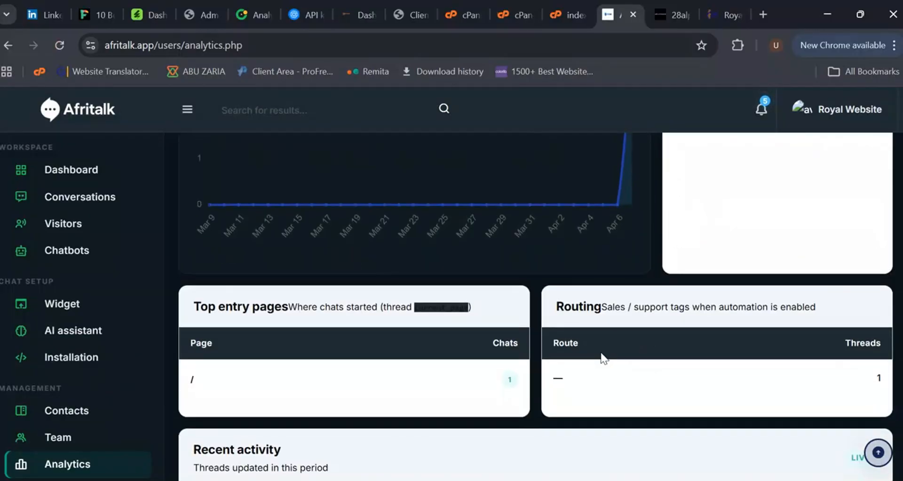
pyautogui.scroll(-2, 603, 358)
pyautogui.scroll(-3, 99, 344)
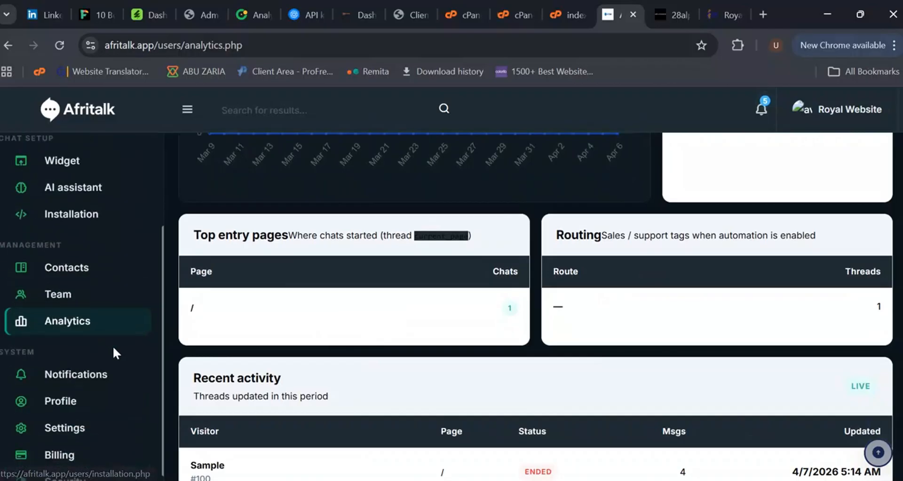
# Step: Open Notifications and play the test sound for new messages
pyautogui.click(85, 379)
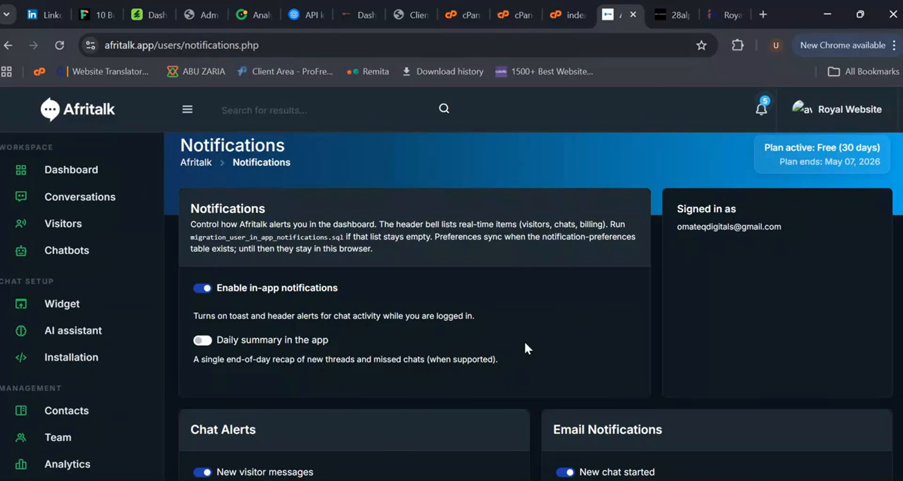
pyautogui.scroll(-7, 755, 292)
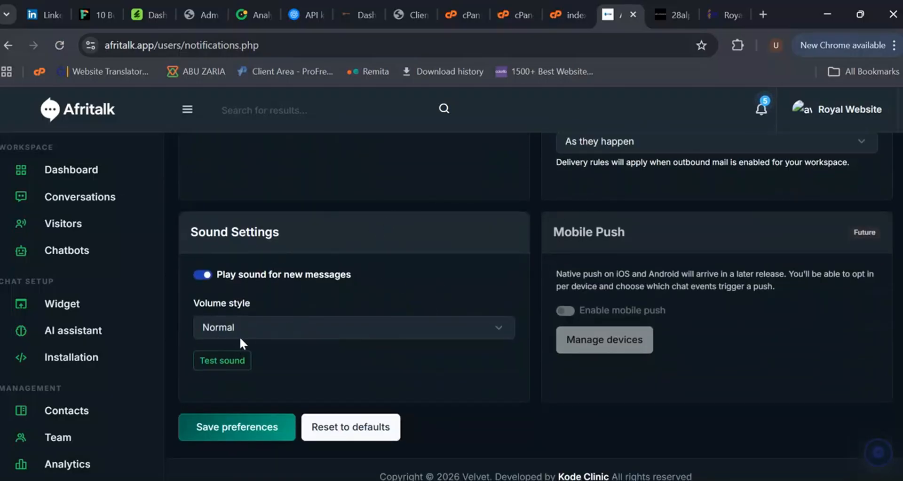
pyautogui.click(237, 371)
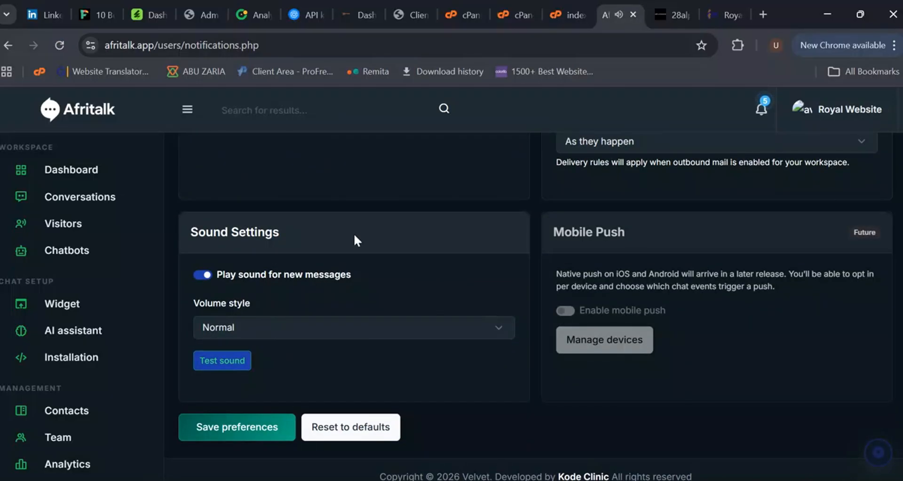
pyautogui.click(236, 369)
pyautogui.click(238, 368)
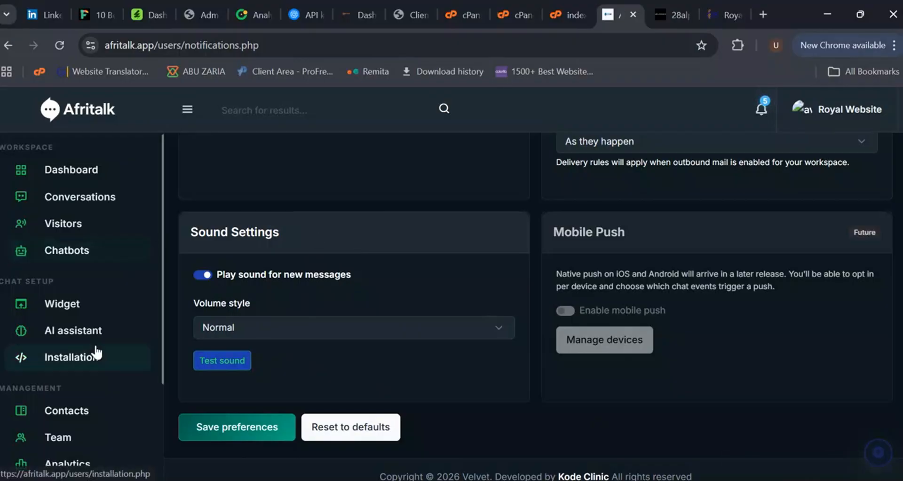
# Step: Open Profile and upload the image 'ChatGPT Image Mar 12, 2026, 07_16_49 PM' from Downloads as the profile photo
pyautogui.scroll(-2, 101, 395)
pyautogui.scroll(-2, 103, 403)
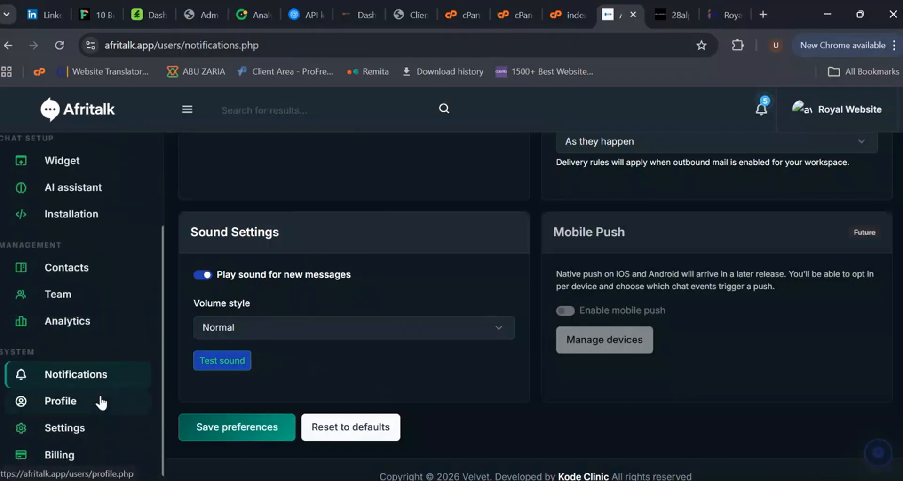
pyautogui.click(80, 407)
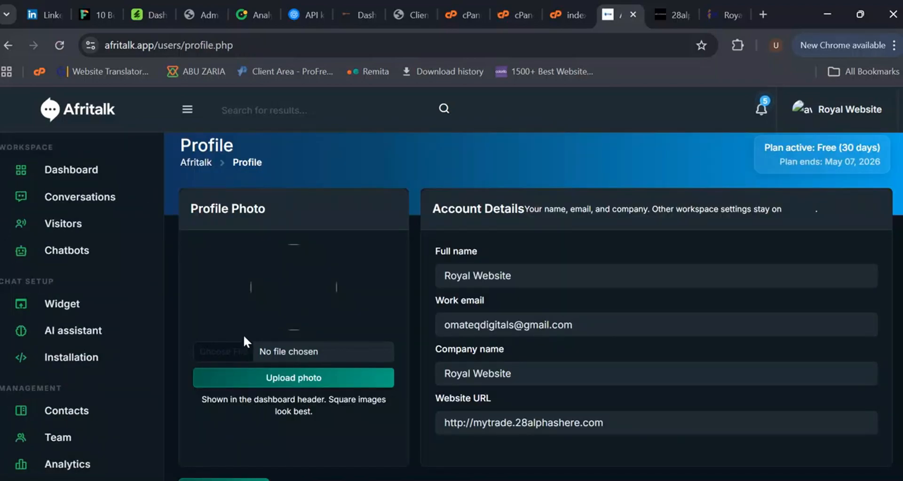
pyautogui.click(238, 361)
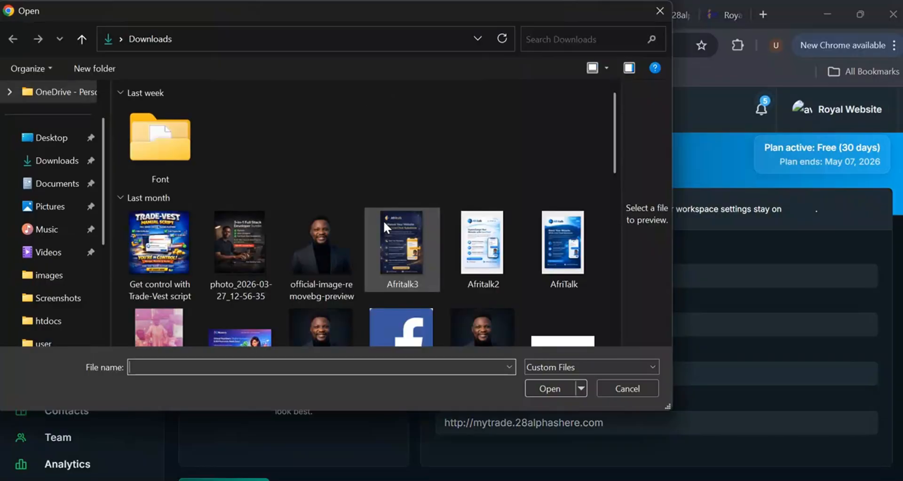
pyautogui.scroll(-2, 340, 263)
pyautogui.scroll(-4, 342, 266)
pyautogui.scroll(2, 348, 264)
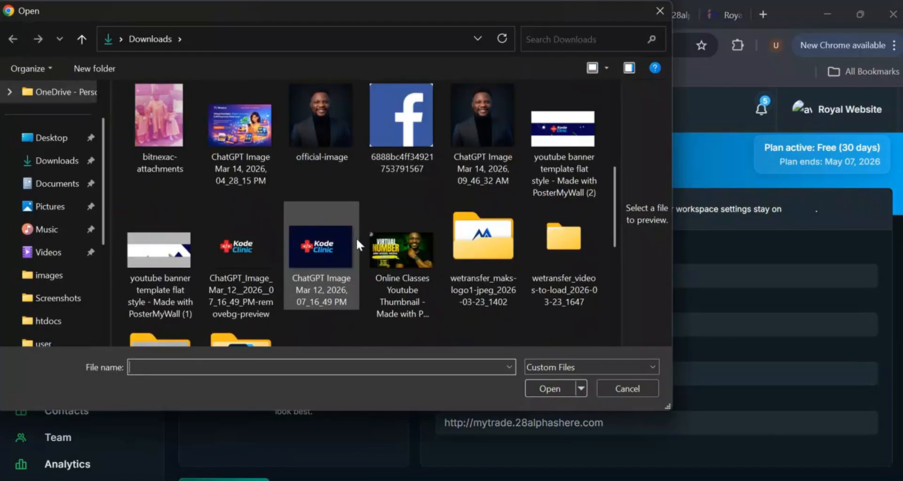
pyautogui.doubleClick(317, 247)
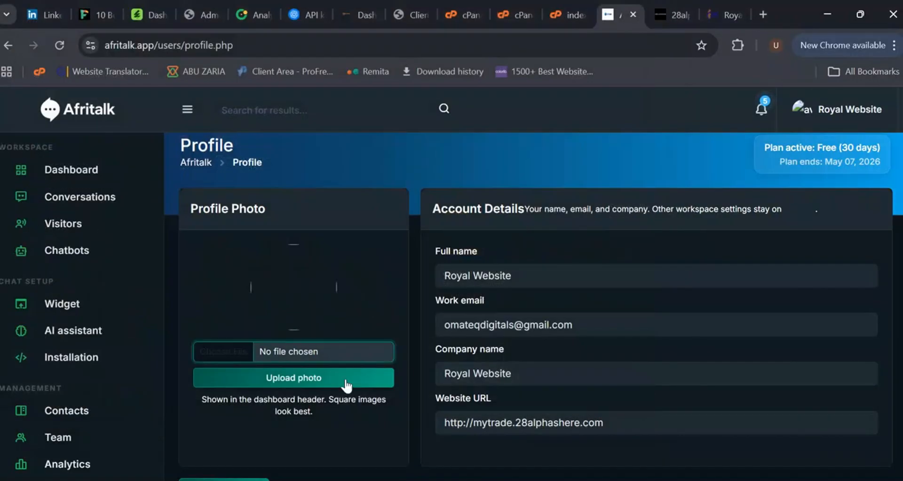
pyautogui.click(307, 387)
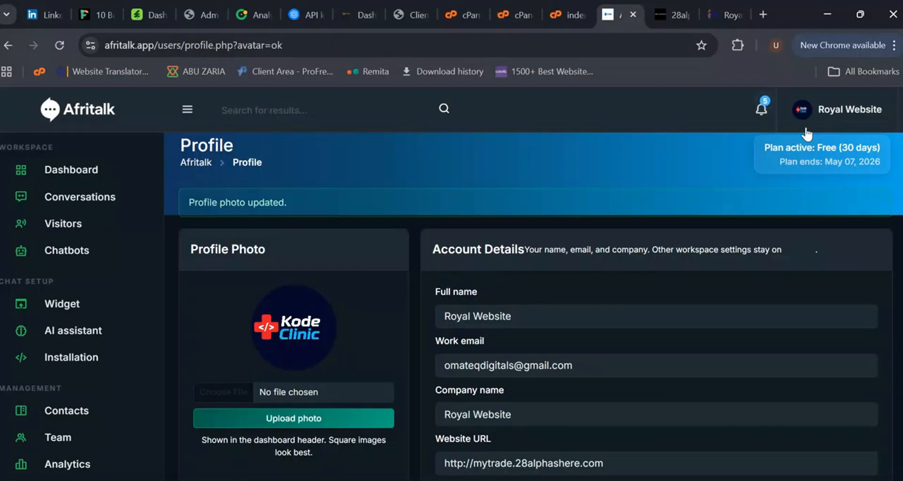
# Step: Open Settings and review the company profile, timezone, language and default greeting sections
pyautogui.scroll(-4, 97, 382)
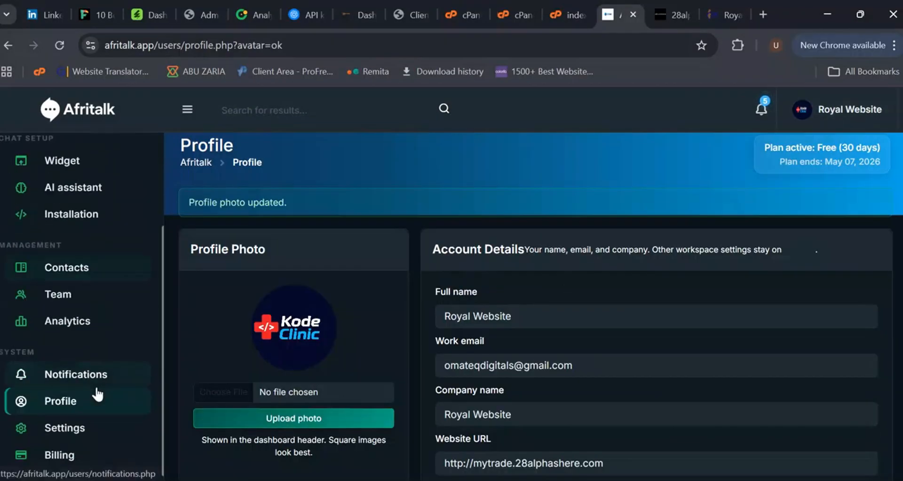
pyautogui.click(82, 435)
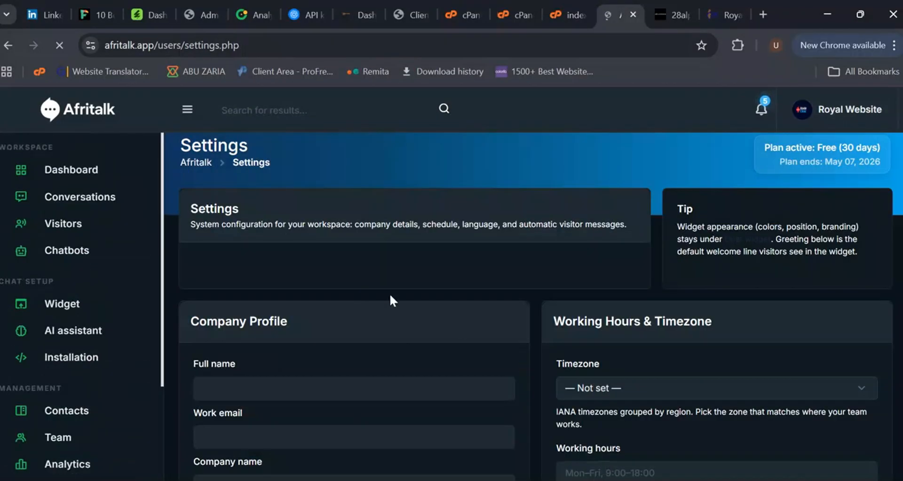
pyautogui.scroll(-3, 740, 329)
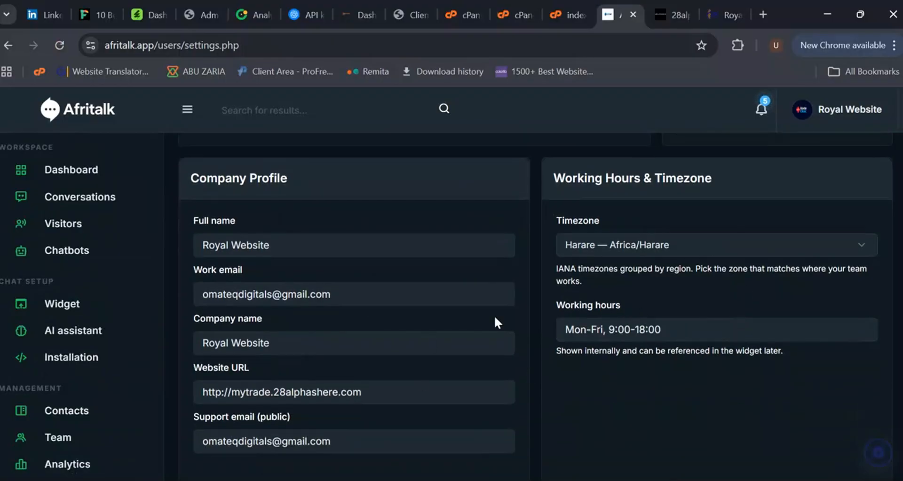
pyautogui.scroll(-6, 495, 323)
pyautogui.scroll(-3, 51, 400)
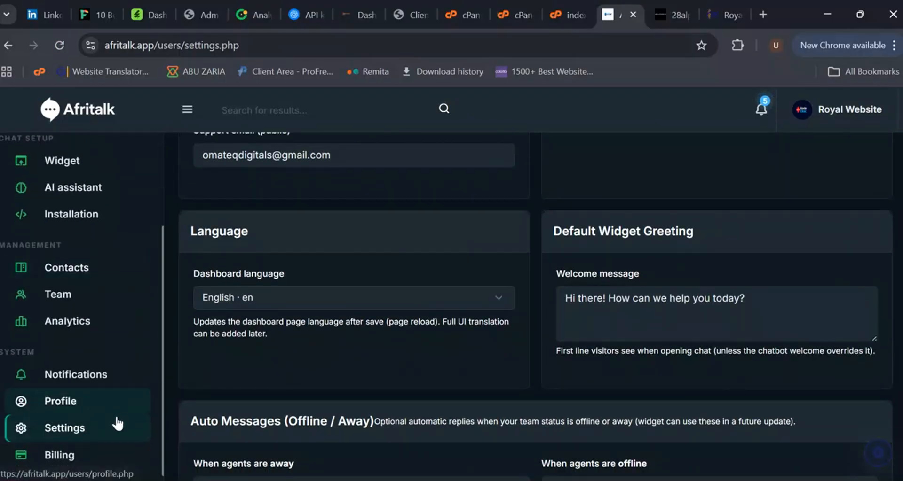
pyautogui.scroll(-3, 118, 425)
# Step: Open Billing, review the plans and view the payment methods offered for the Basic (1 Month) upgrade
pyautogui.click(111, 386)
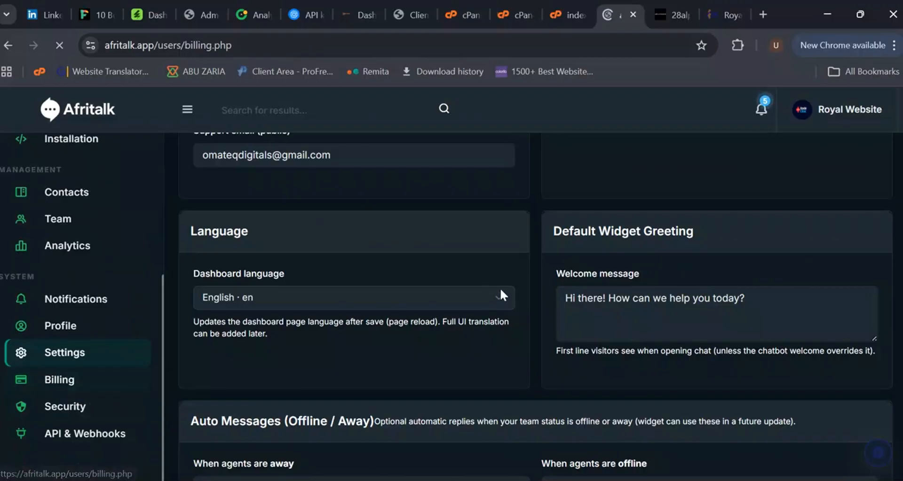
pyautogui.scroll(-5, 439, 341)
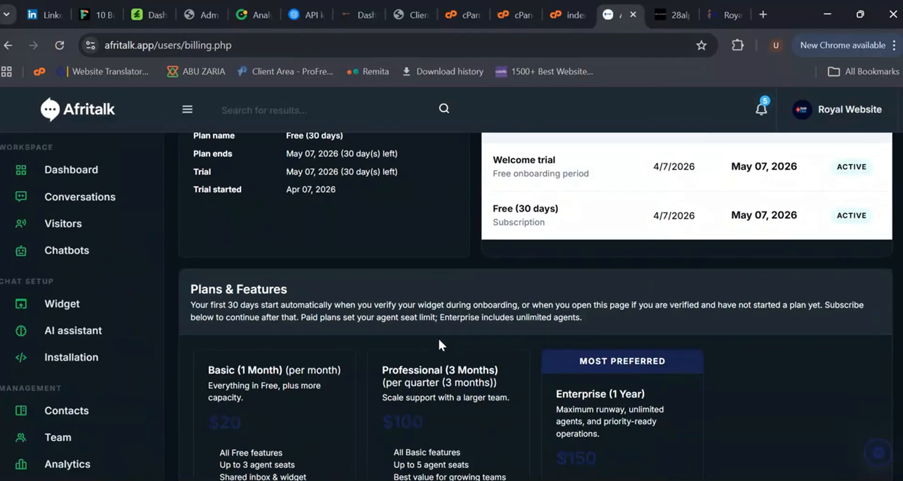
pyautogui.scroll(-3, 439, 341)
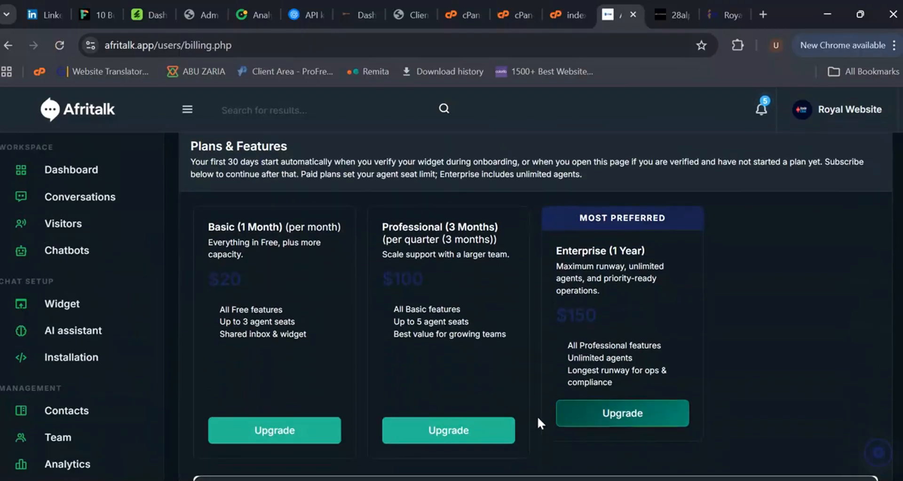
pyautogui.click(297, 429)
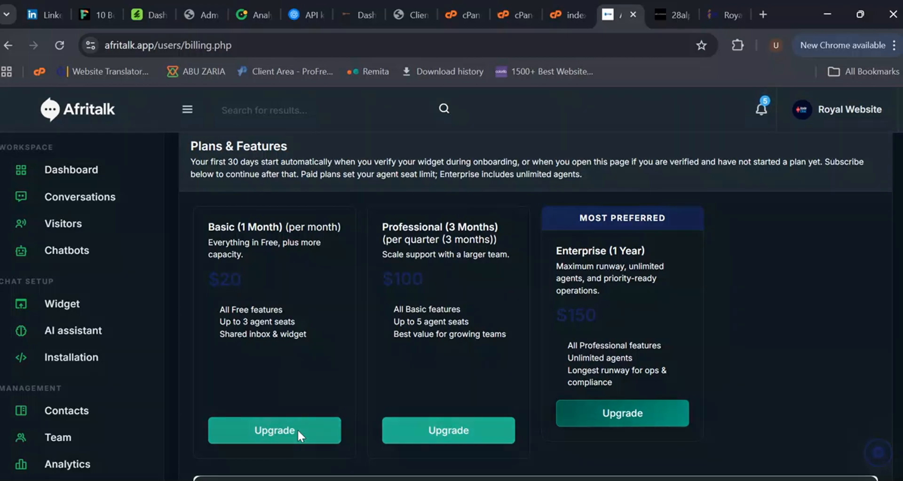
pyautogui.click(381, 292)
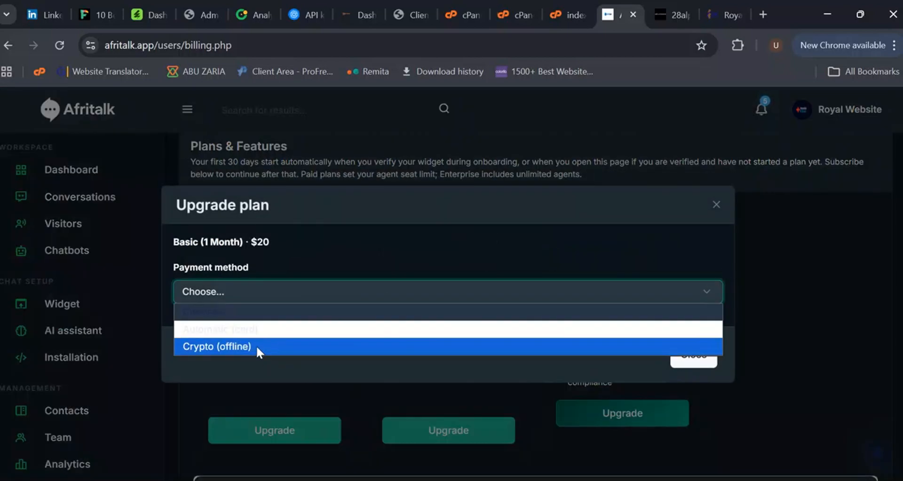
pyautogui.click(716, 204)
pyautogui.scroll(-5, 82, 391)
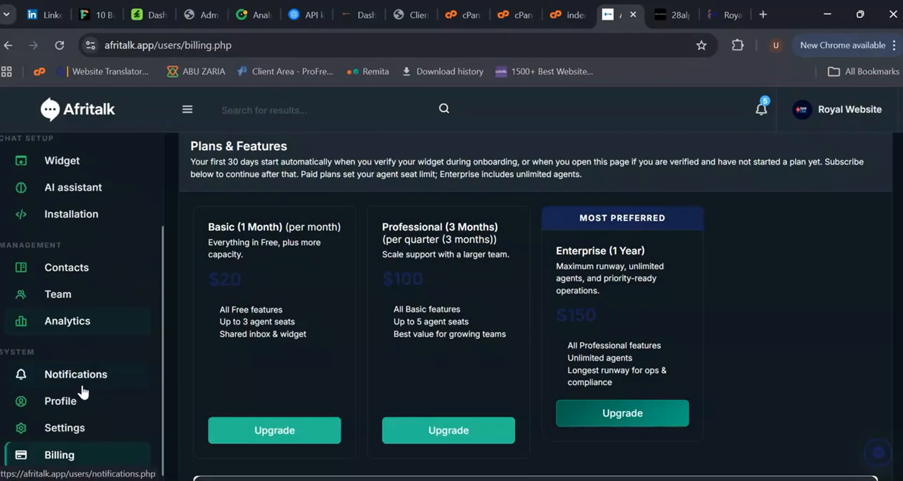
# Step: Open Security and review the password change and two-factor authentication sections
pyautogui.click(93, 411)
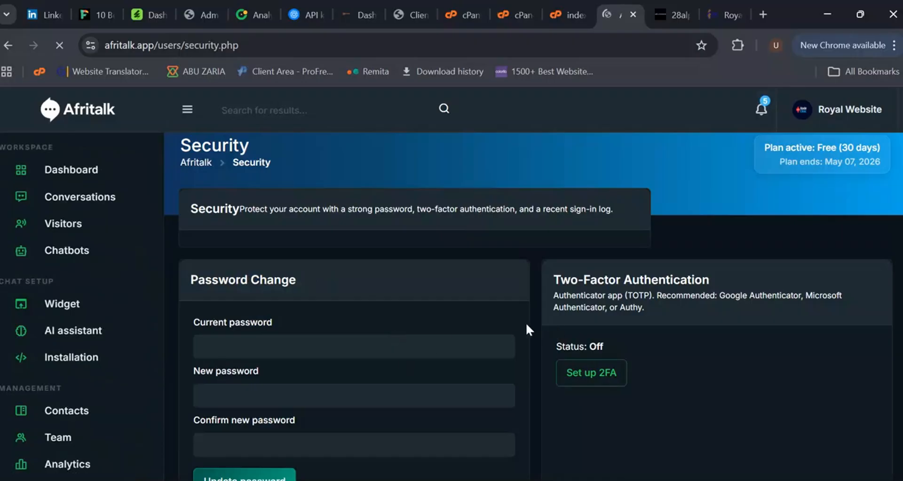
pyautogui.scroll(-1, 379, 348)
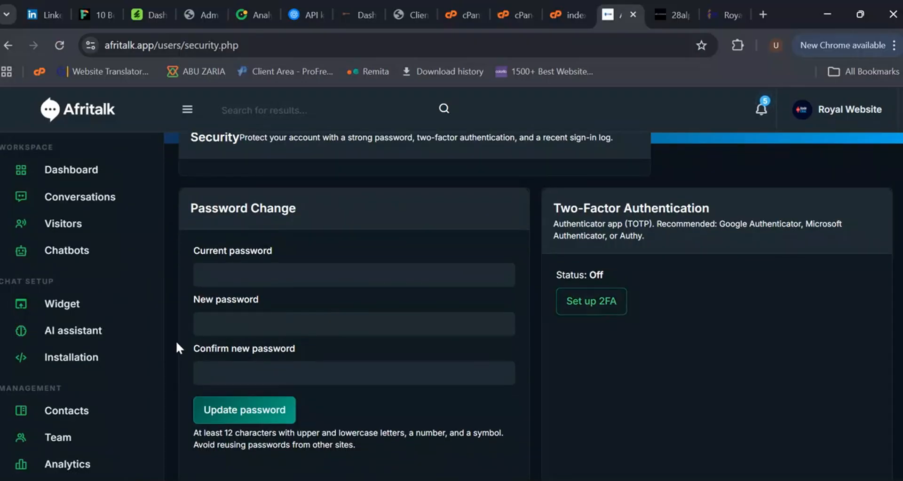
pyautogui.scroll(-5, 74, 380)
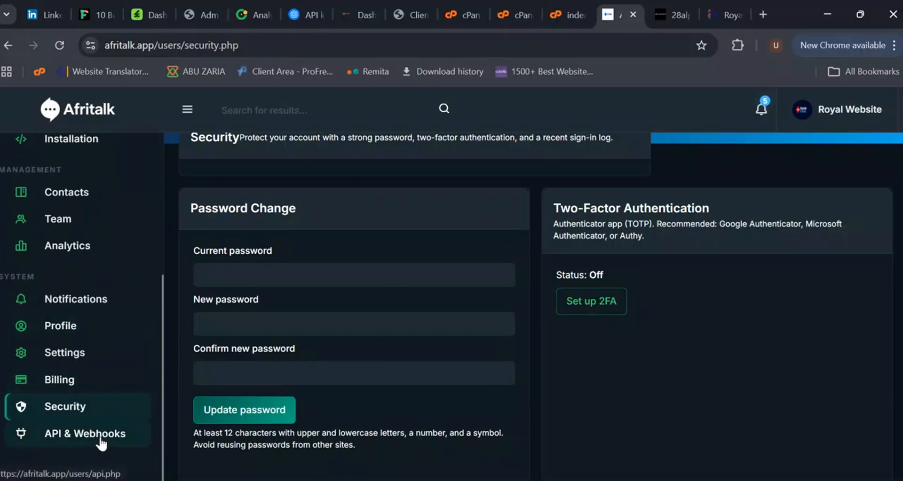
# Step: Open the API & Webhooks page, then return to the dashboard overview through the breadcrumb
pyautogui.click(125, 439)
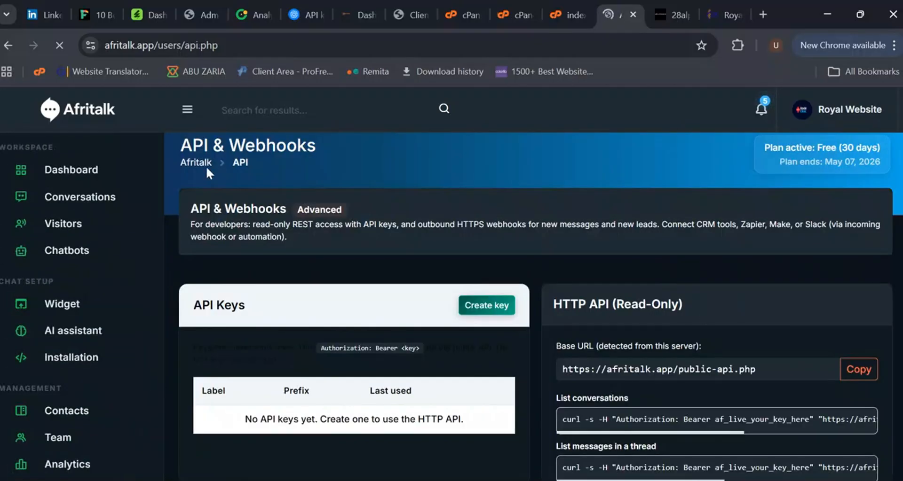
pyautogui.click(85, 173)
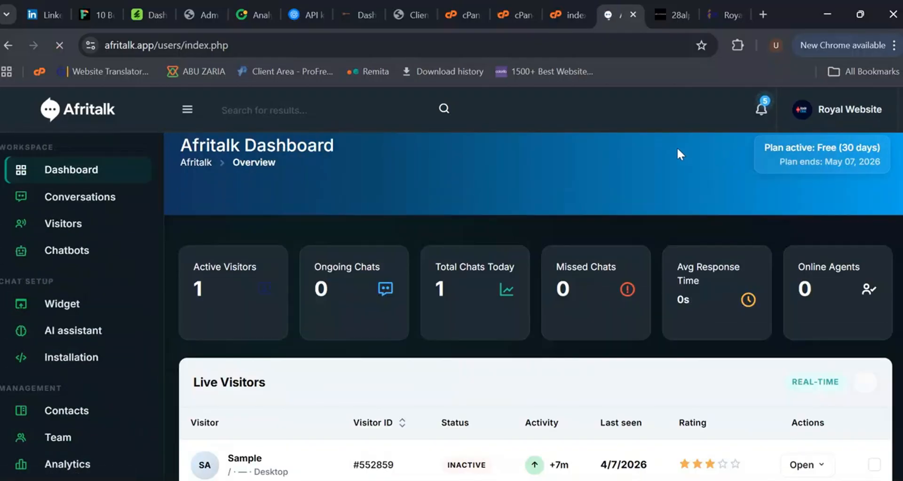
# Step: Scroll through the dashboard overview panels, then open and close the notifications list
pyautogui.scroll(-5, 610, 300)
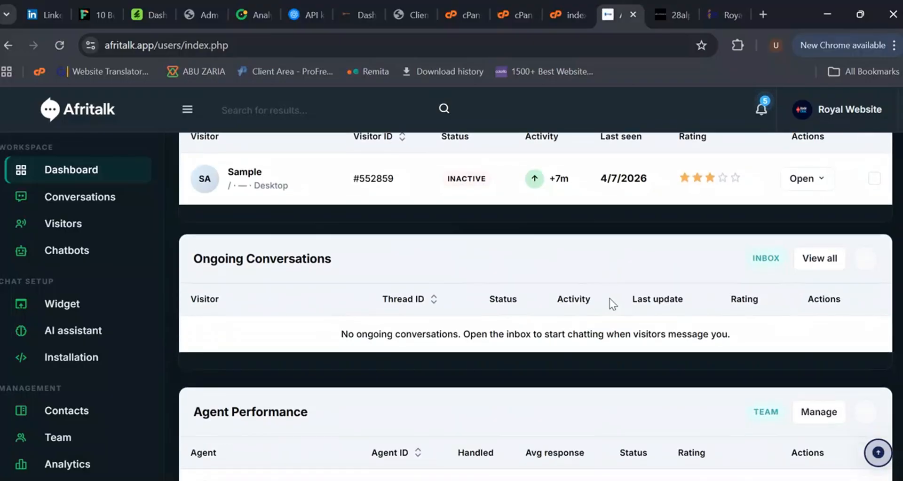
pyautogui.scroll(5, 608, 297)
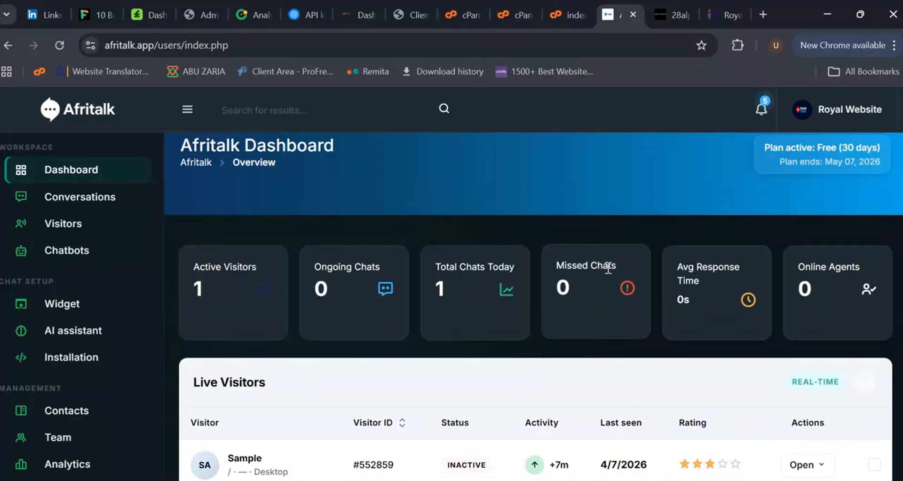
pyautogui.click(761, 111)
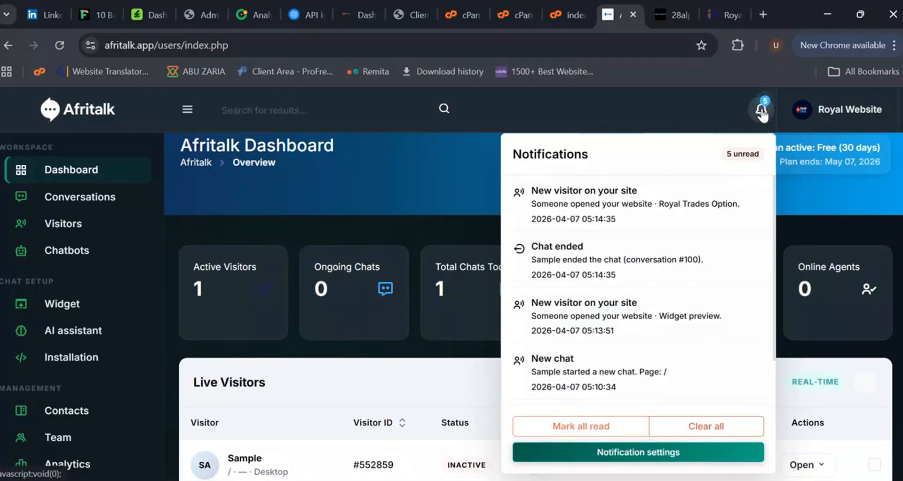
pyautogui.click(762, 112)
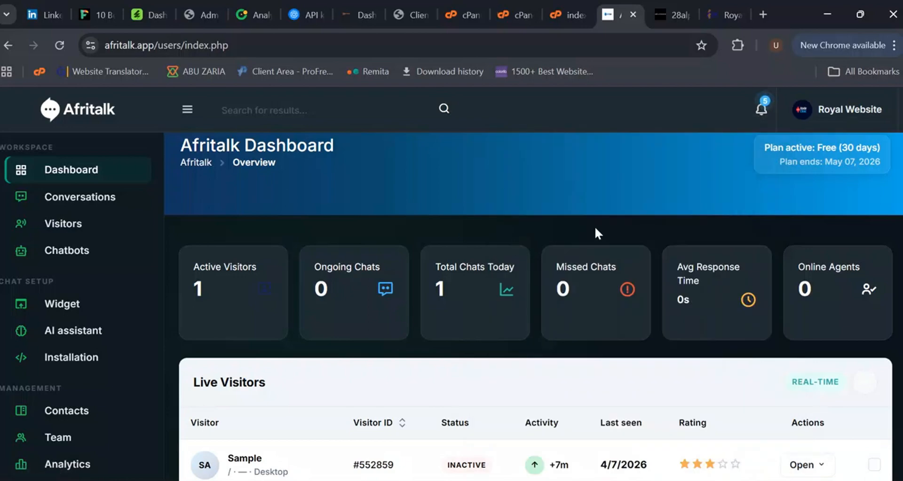